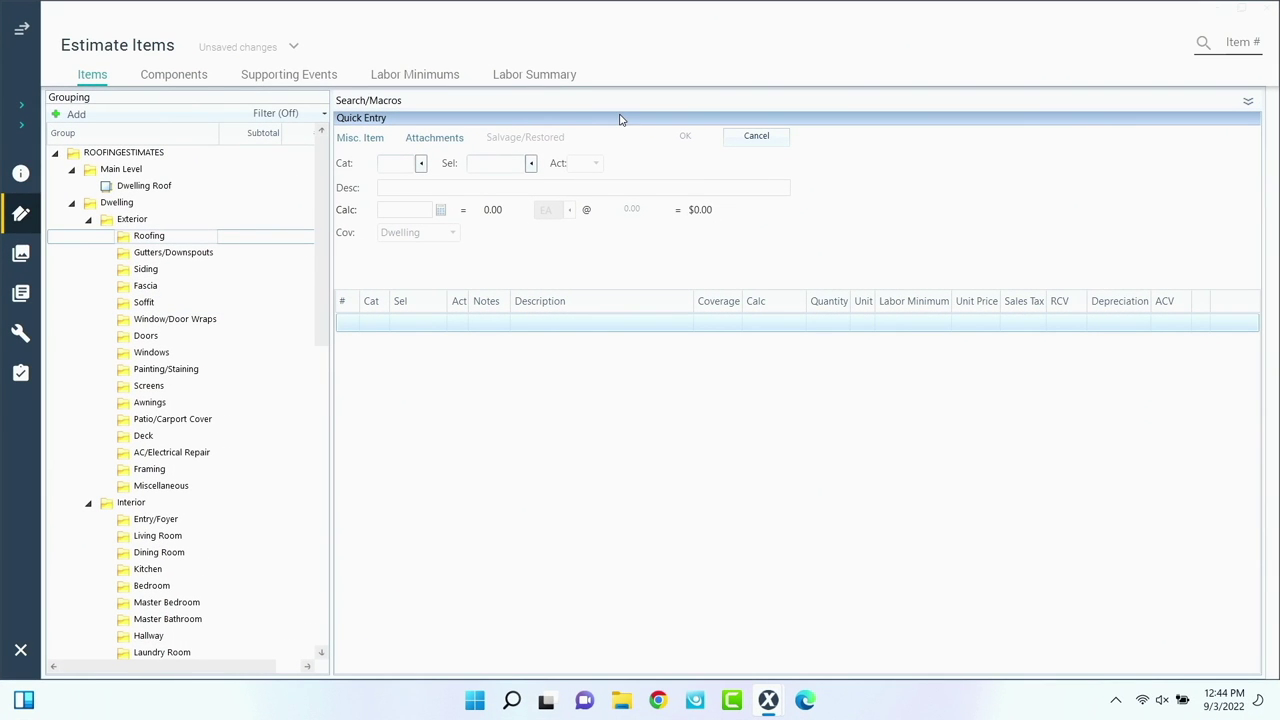
Attach a note to the Roofing group reading "The following line items are to replace the roof on the dwelling, damaged by hail."
click(430, 139)
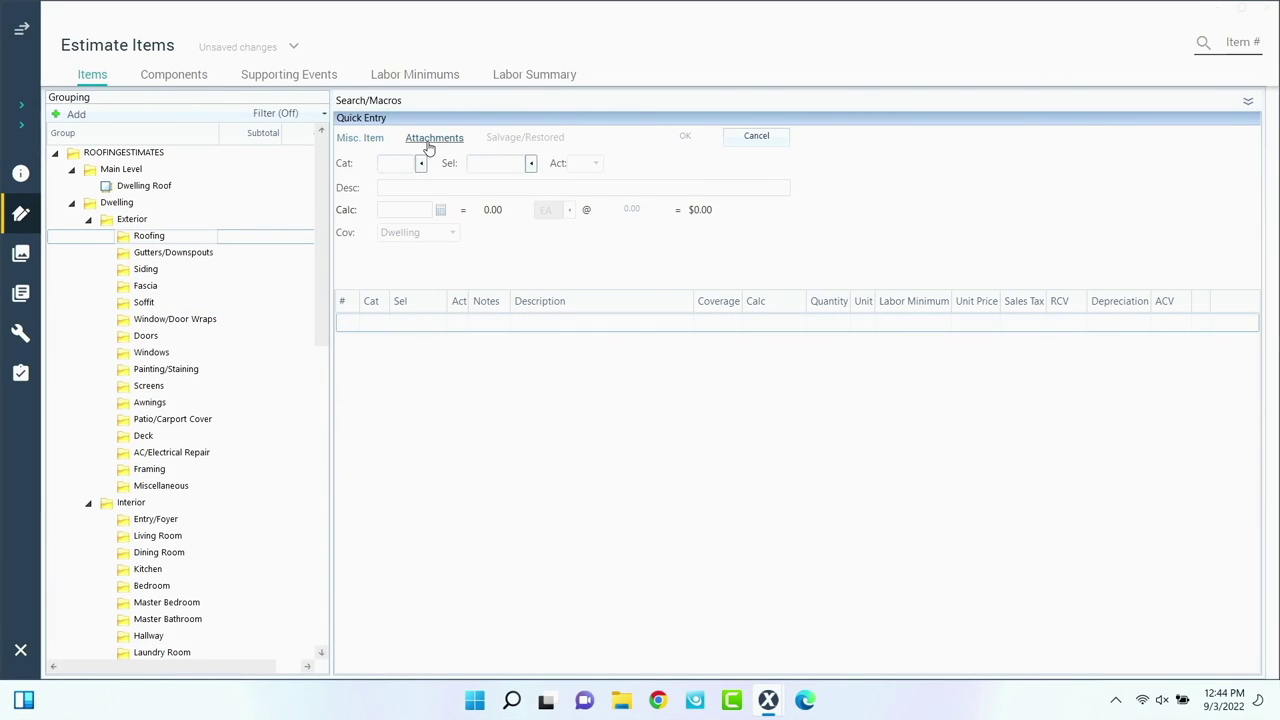
text(The )
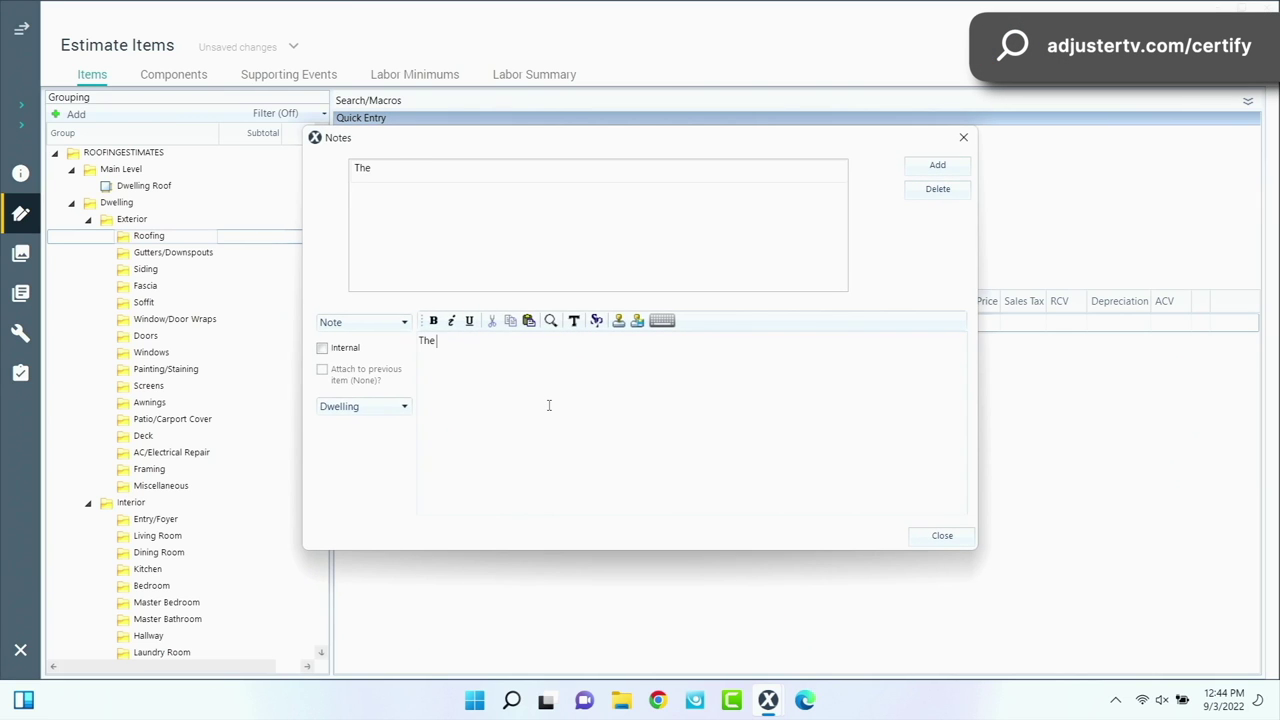
text(following line items are to replace)
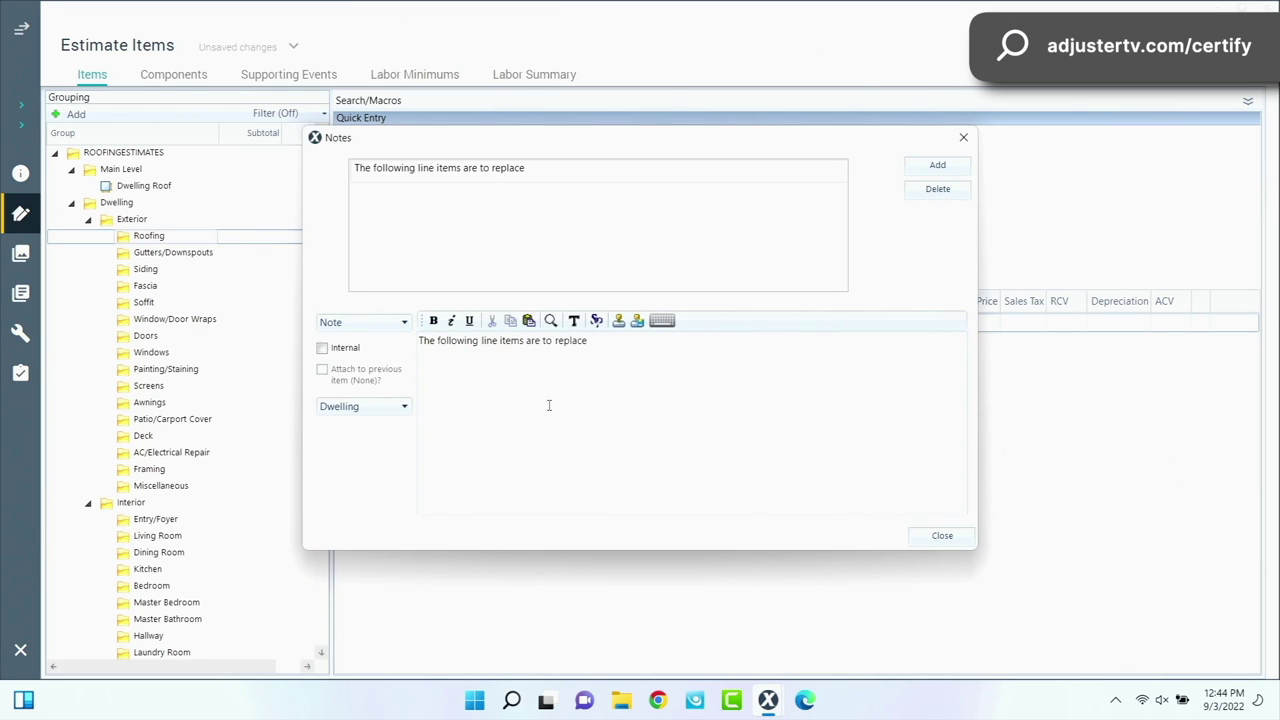
text( the roof on the dwelling, dama)
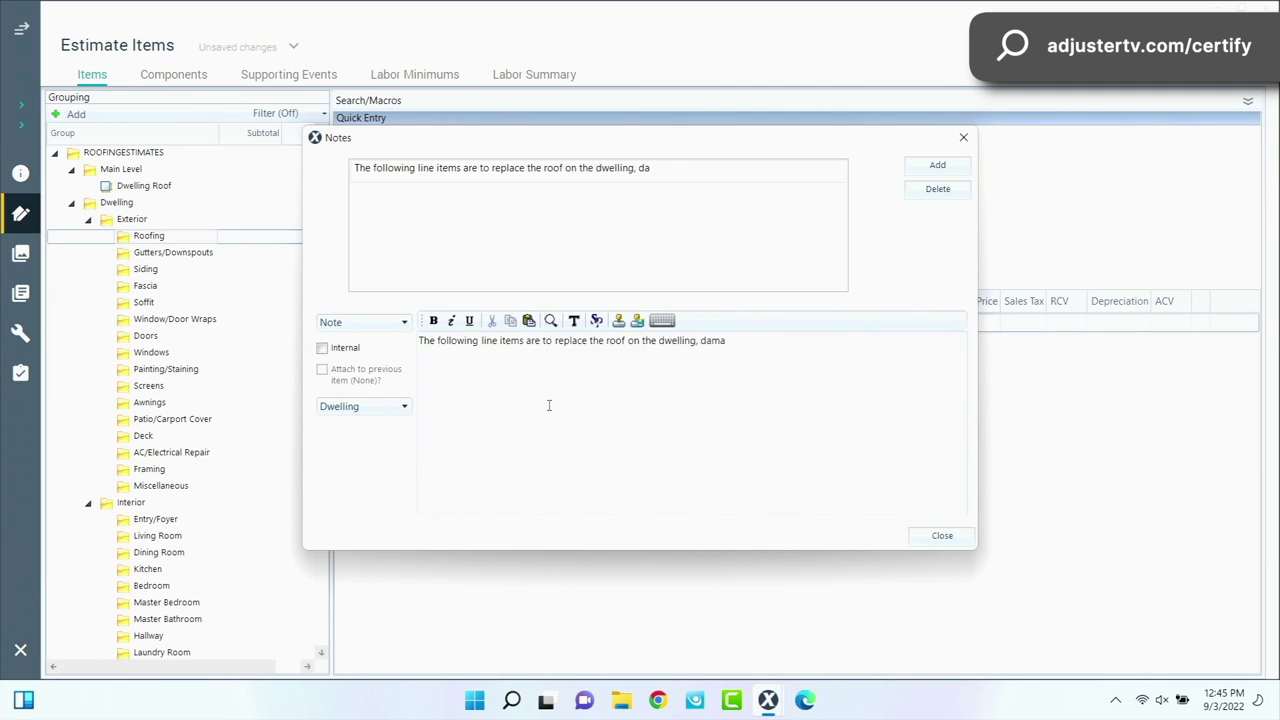
text(ged by hail.)
Add a note paragraph basing depreciation on the replaced item's age and condition, stating the roof is 10 years old, 25 year useful lifespan, average condition
text(Depre)
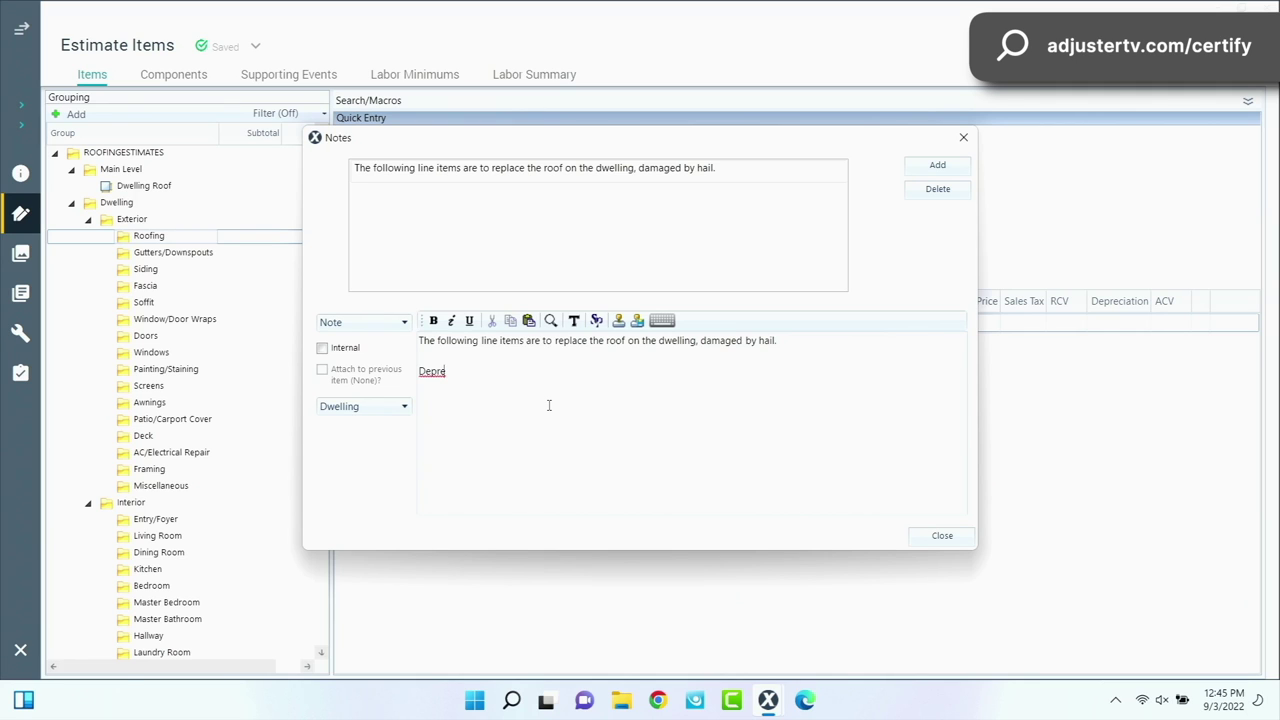
text(ciation is based on the age a)
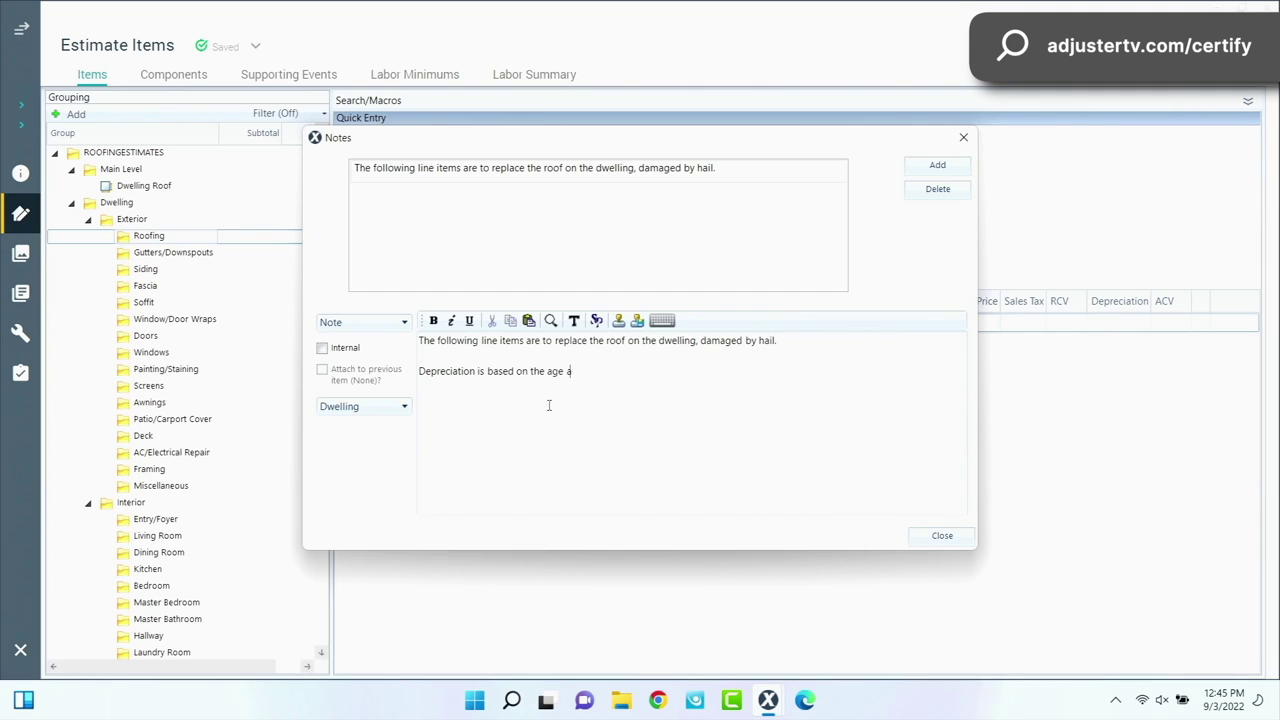
text(nd condition of the item being re)
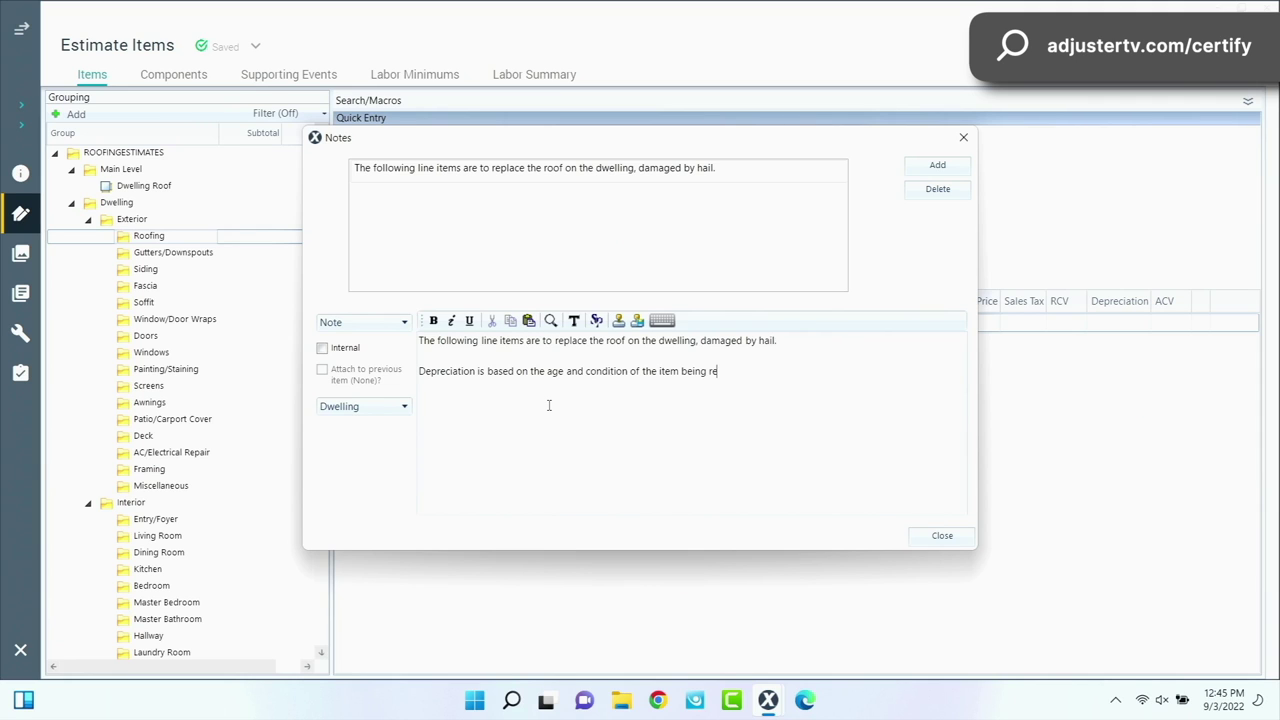
text(placed.  The roof is 10 years old)
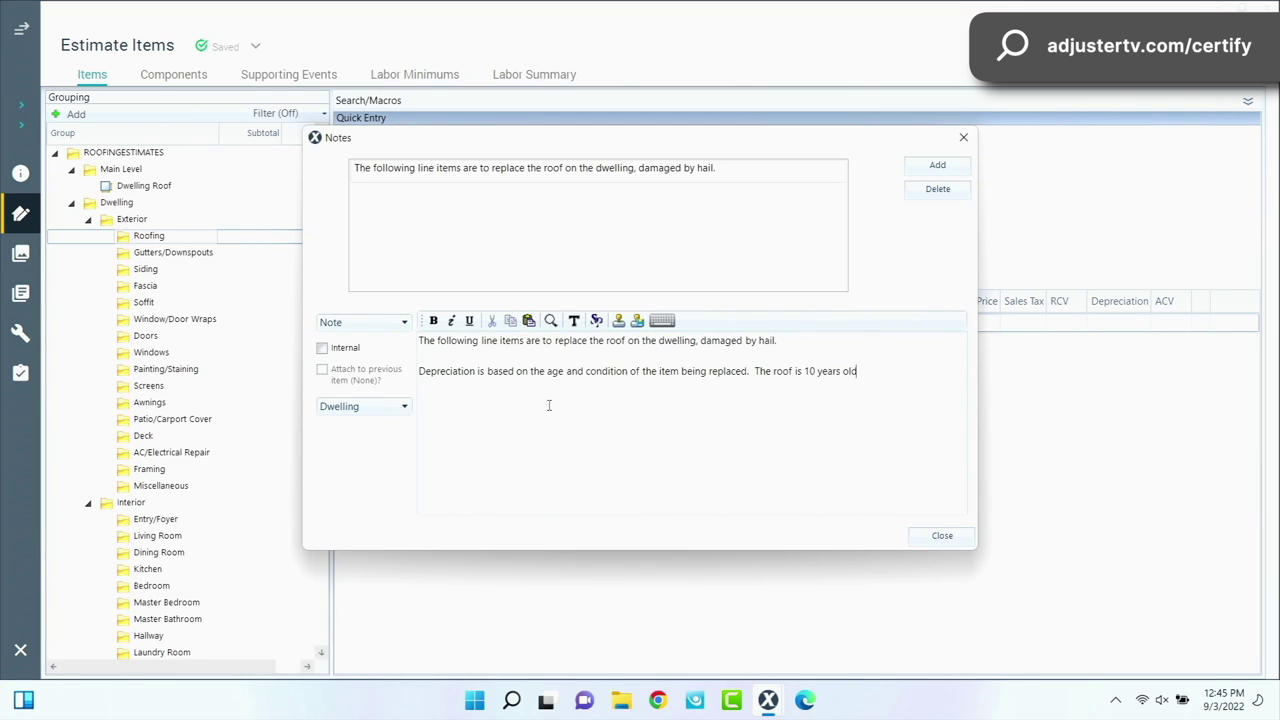
text(, has a 25 year useful lifespan, and )
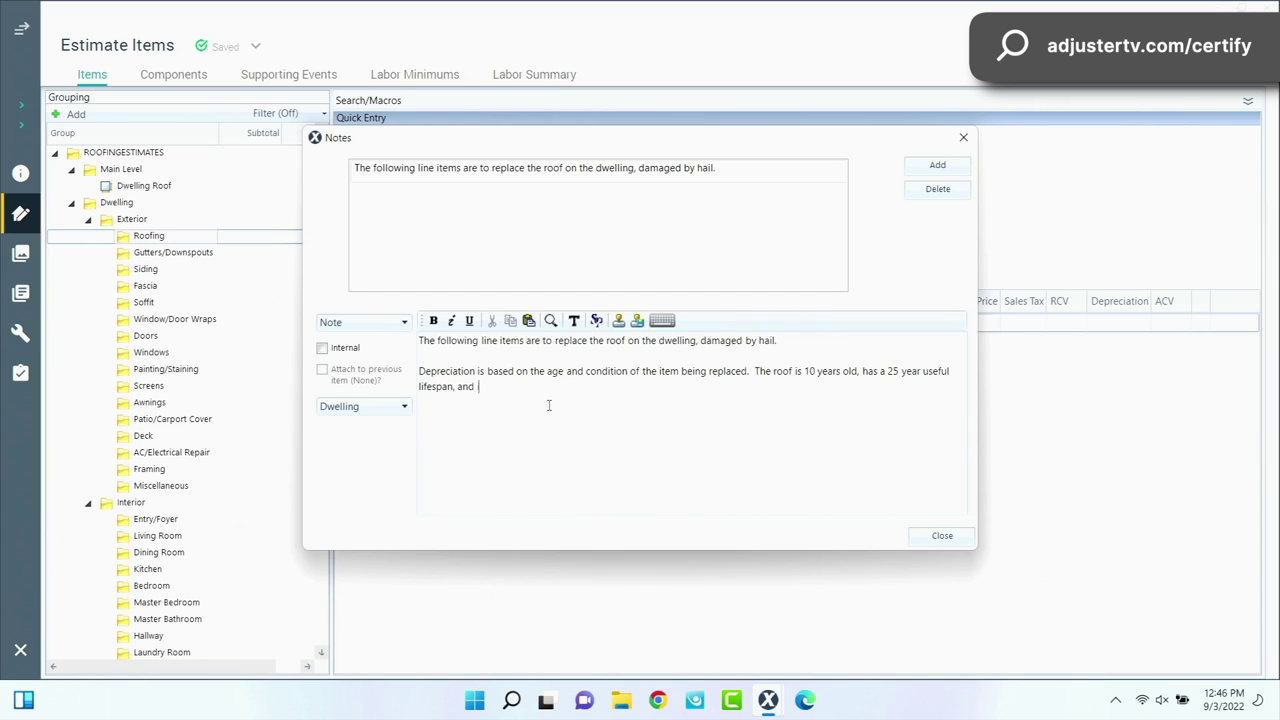
text(is in average condition.)
End the note's depreciation paragraph with the sentence "40% depreciation withheld."
text(40% dp)
key(BackSpace)
text(epre)
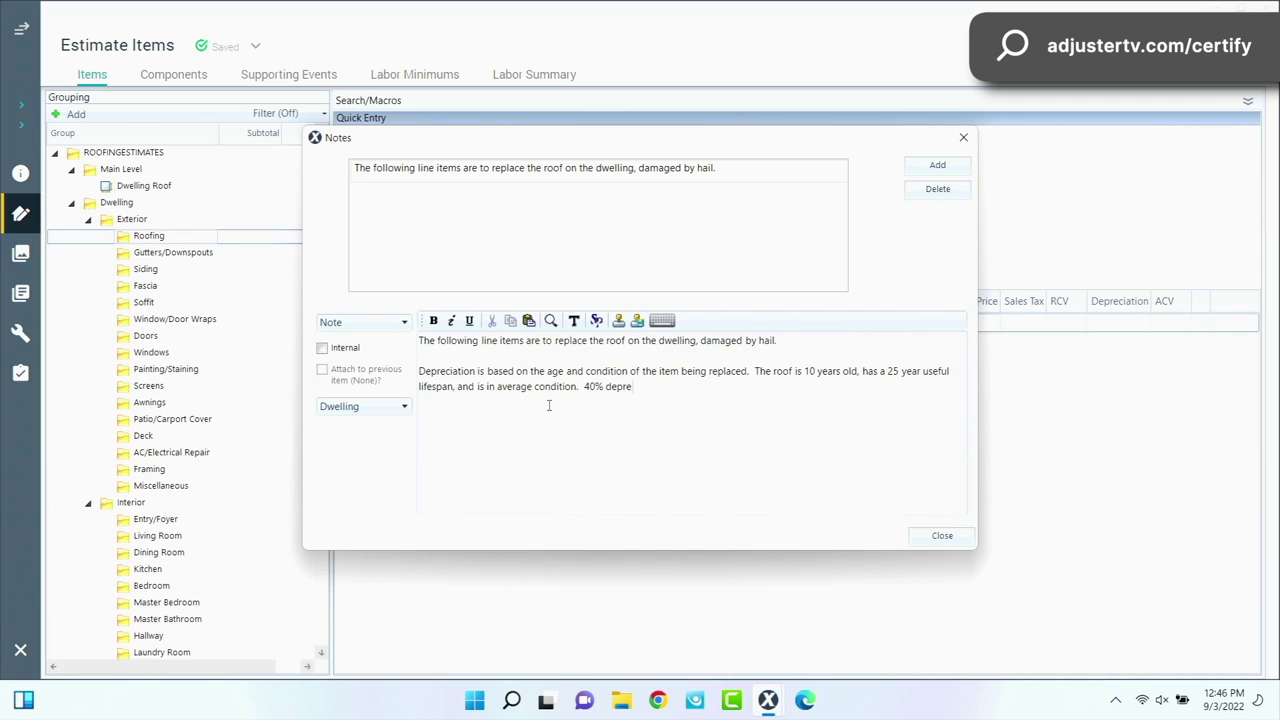
text(ciation withheld.)
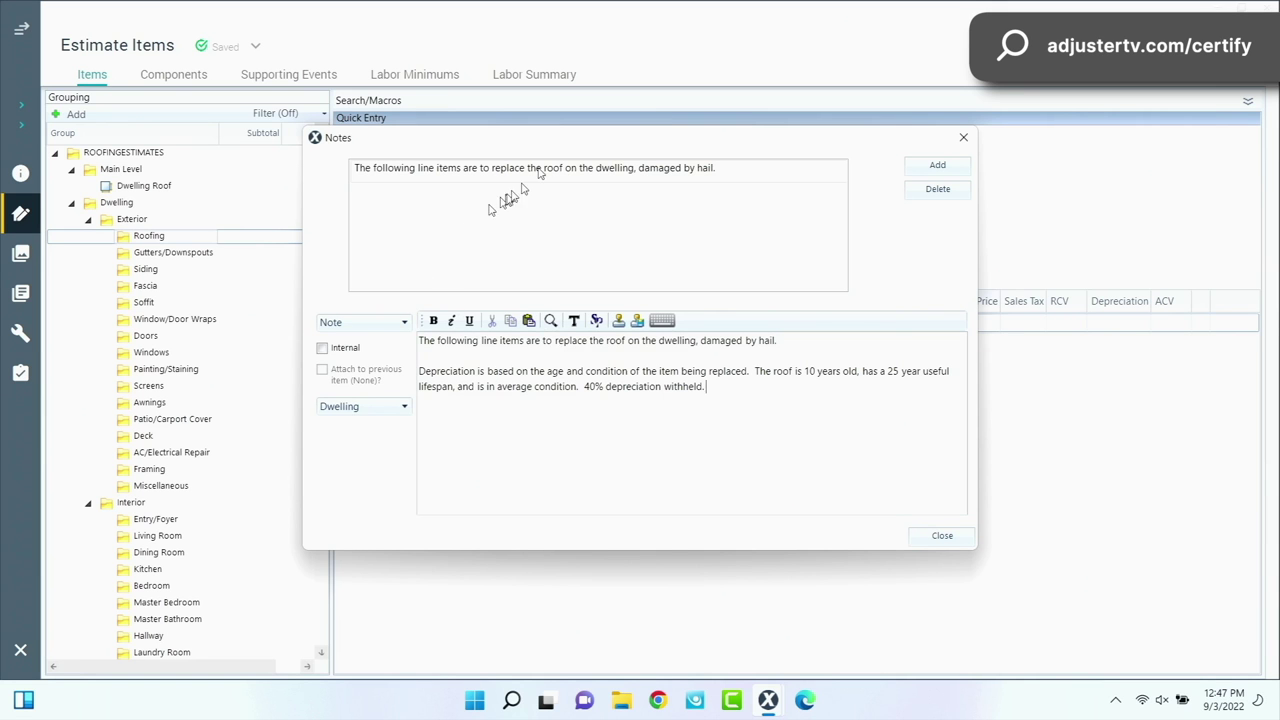
Review the note's wording on the damaged item, cause of loss, depreciation basis, roof age, useful lifespan and condition
drag(566, 136, 593, 181)
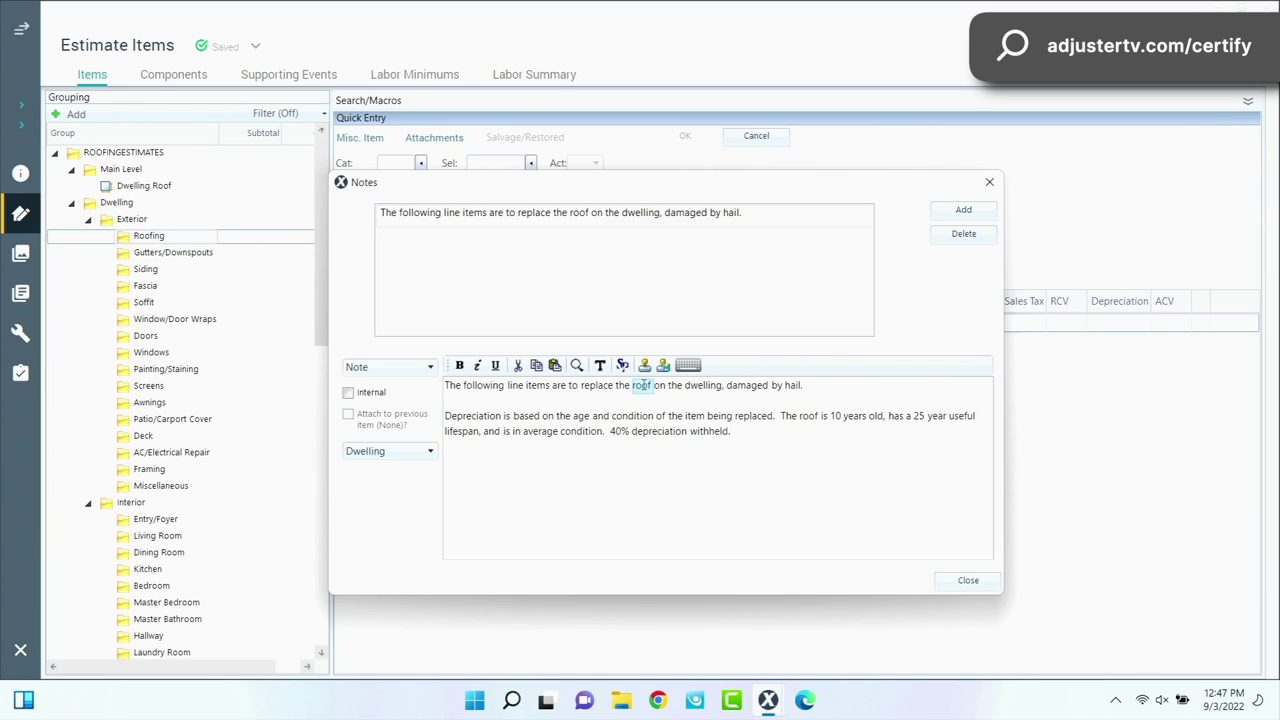
double_click(712, 389)
double_click(788, 386)
double_click(464, 415)
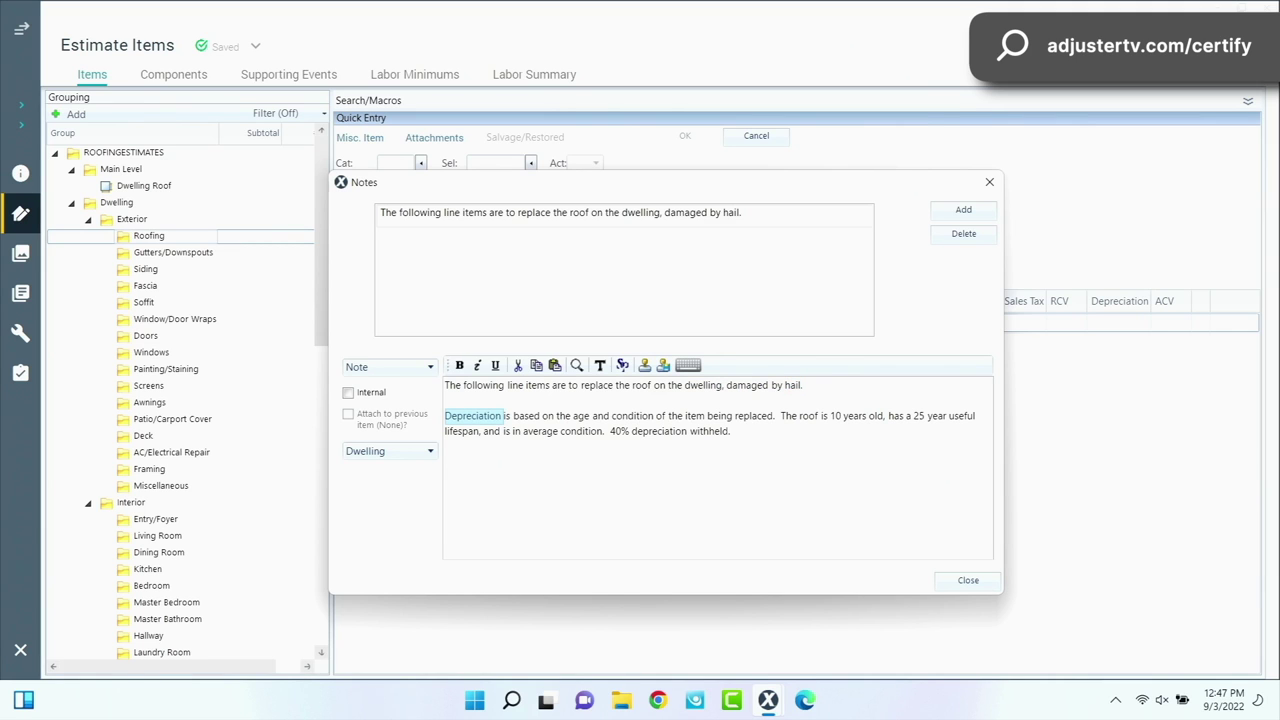
click(462, 416)
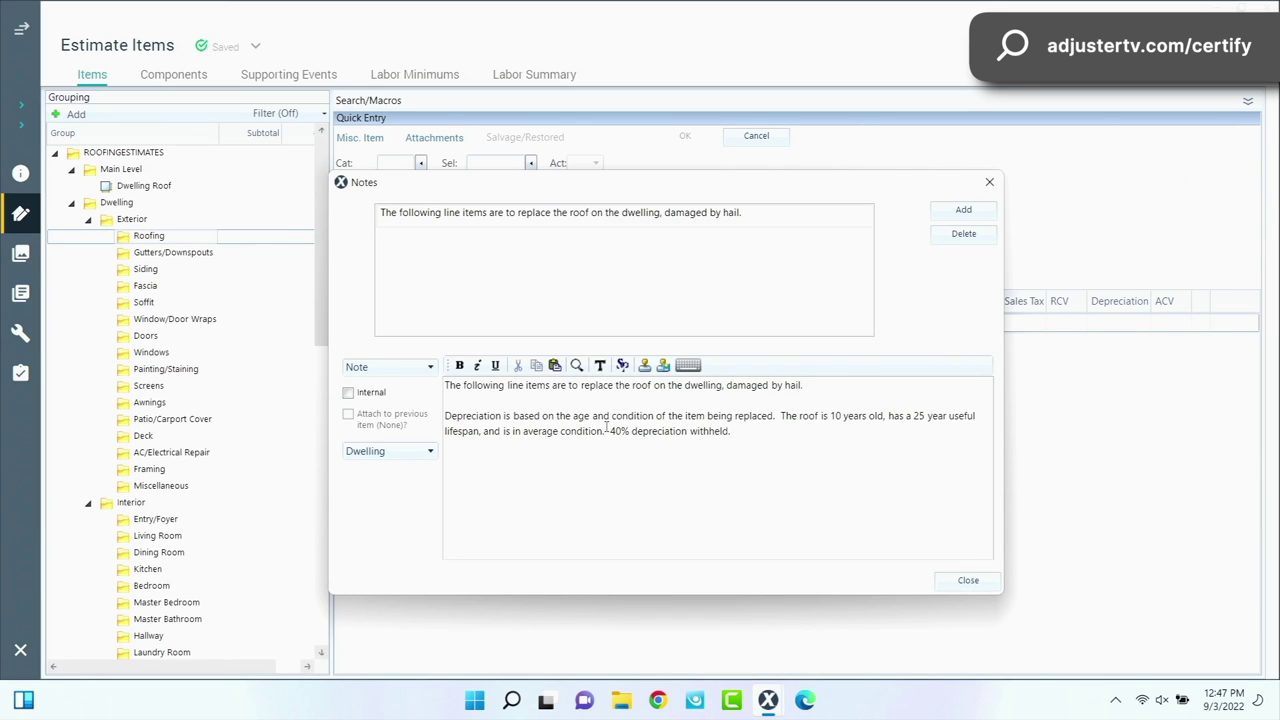
click(772, 429)
double_click(582, 417)
triple_click(518, 431)
click(537, 431)
double_click(616, 431)
double_click(836, 416)
click(727, 433)
click(912, 418)
drag(912, 416, 926, 416)
double_click(545, 431)
click(521, 438)
double_click(544, 434)
click(618, 431)
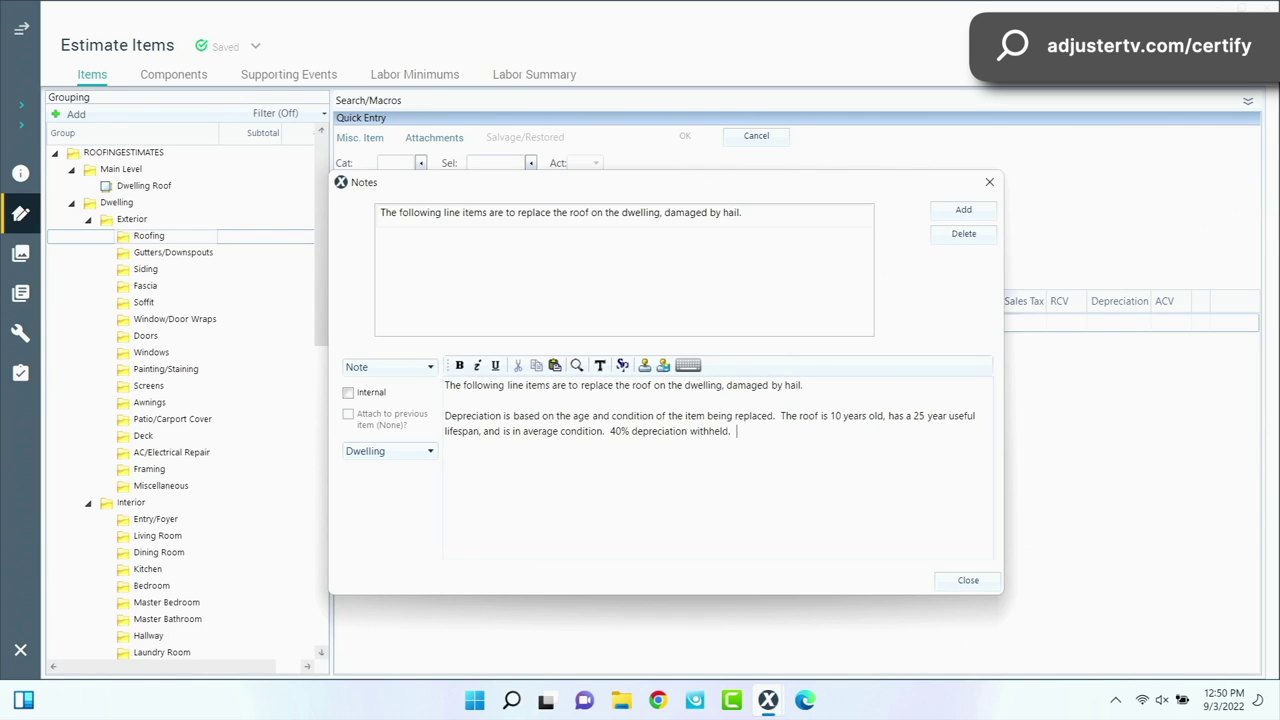
Recheck the action, item, location and cause in the note's opening sentence, and close the note
double_click(597, 386)
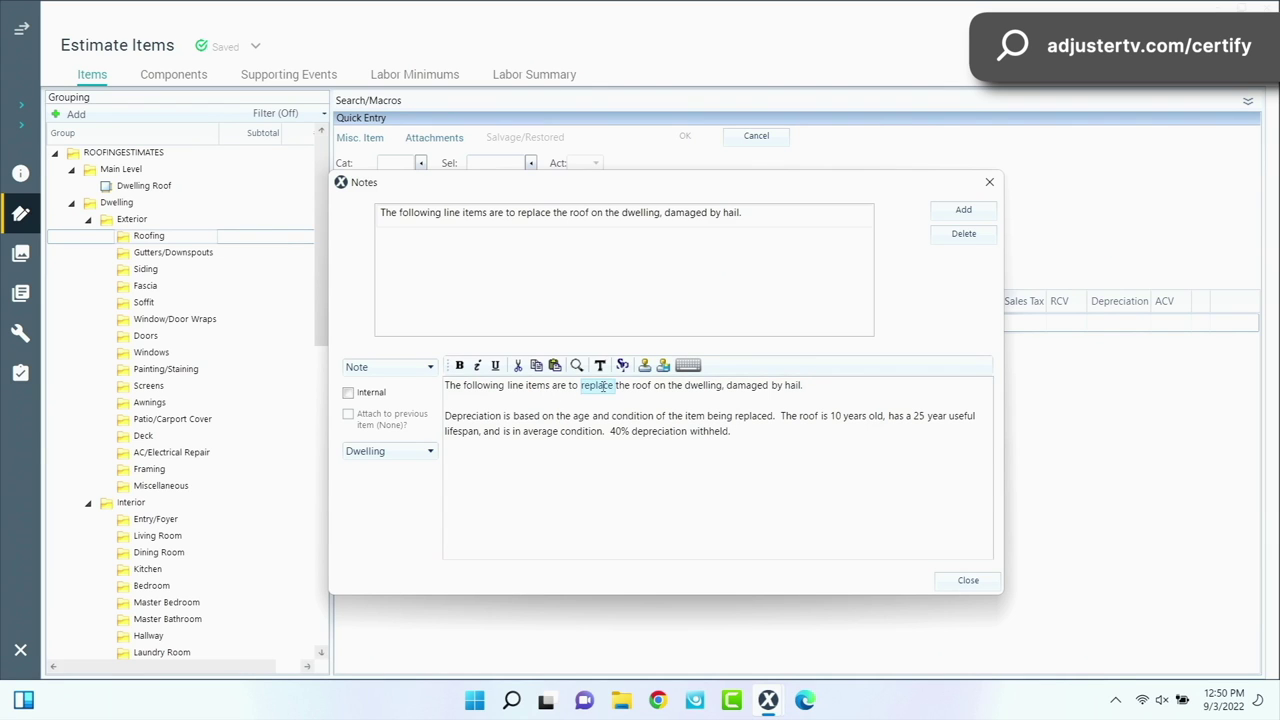
double_click(641, 386)
double_click(703, 386)
double_click(792, 386)
click(968, 580)
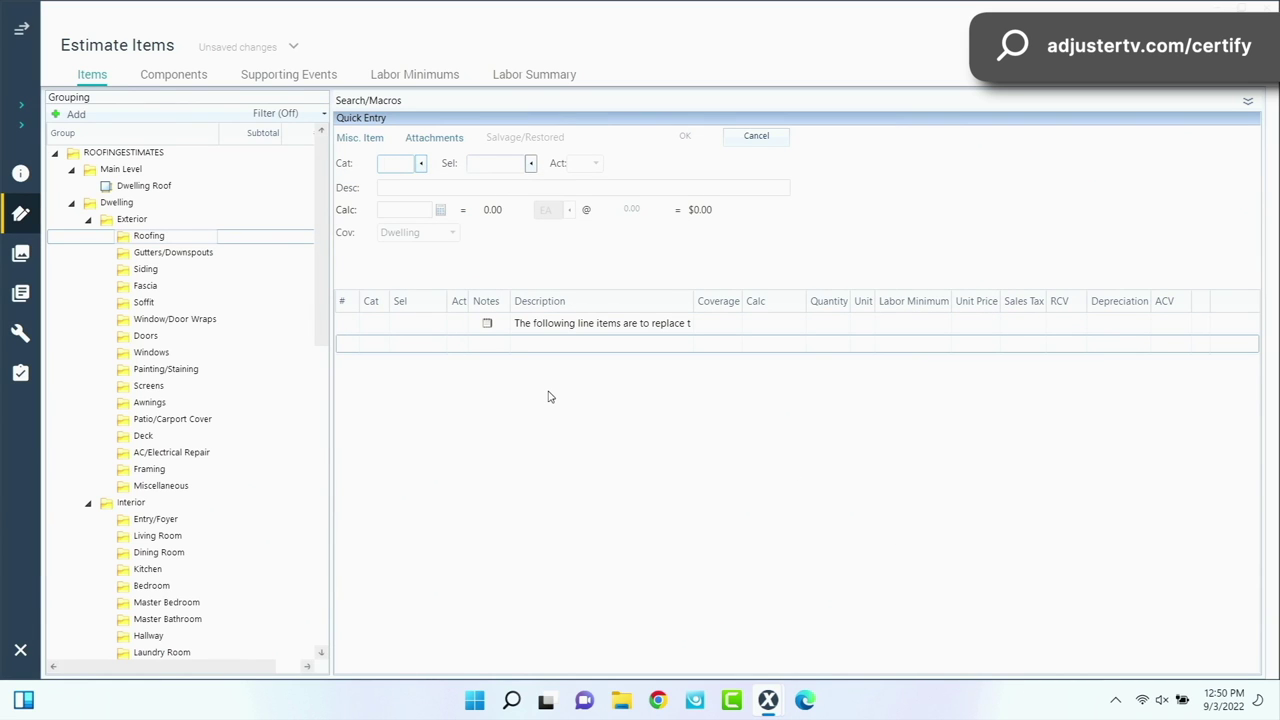
Add line item RFG ARMV for tear off, haul and disposal of 3 tab comp. shingles with a quantity of 24 squares
click(377, 343)
text(RFG)
key(Tab)
text(ADDCOLD)
text(ARMV)
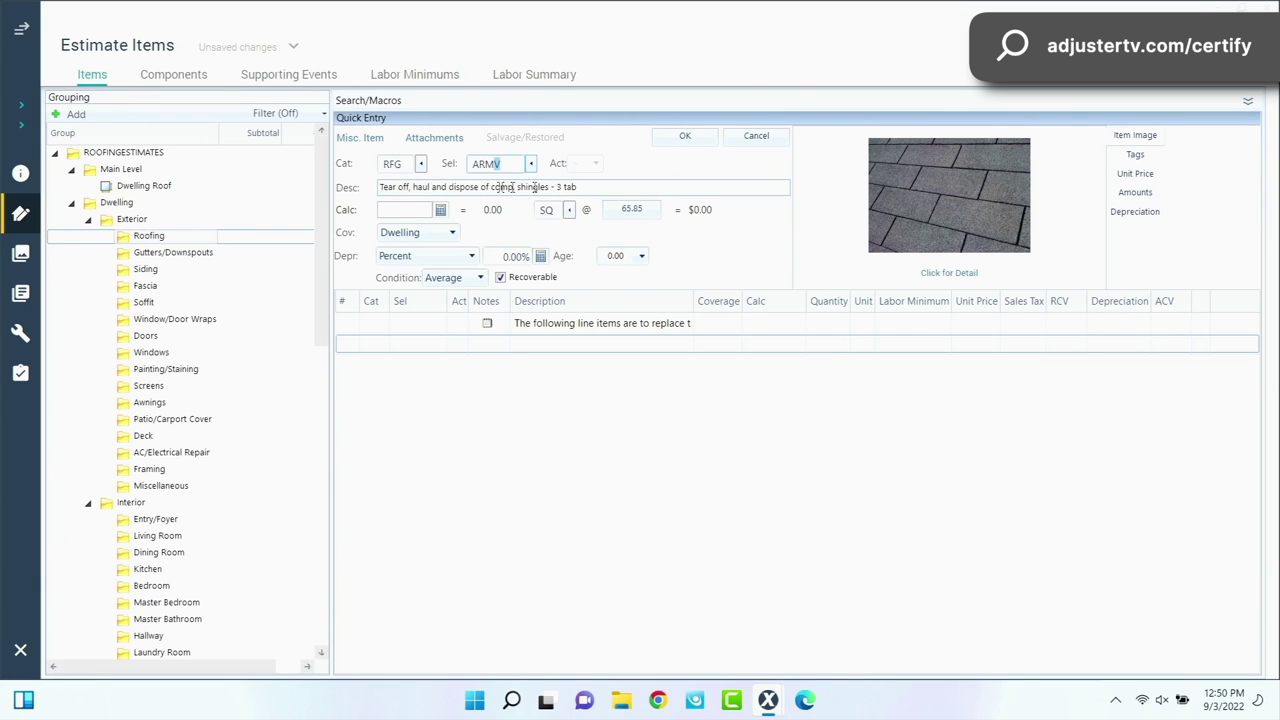
click(391, 207)
text(24)
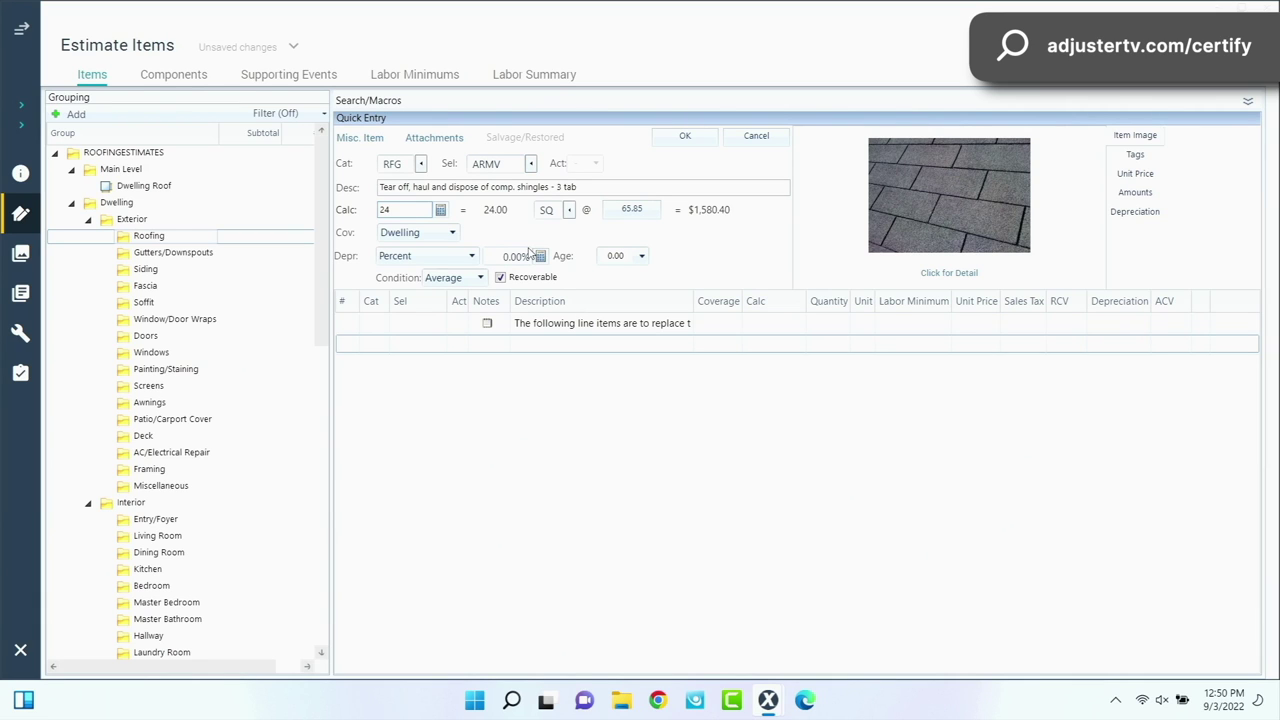
key(Tab)
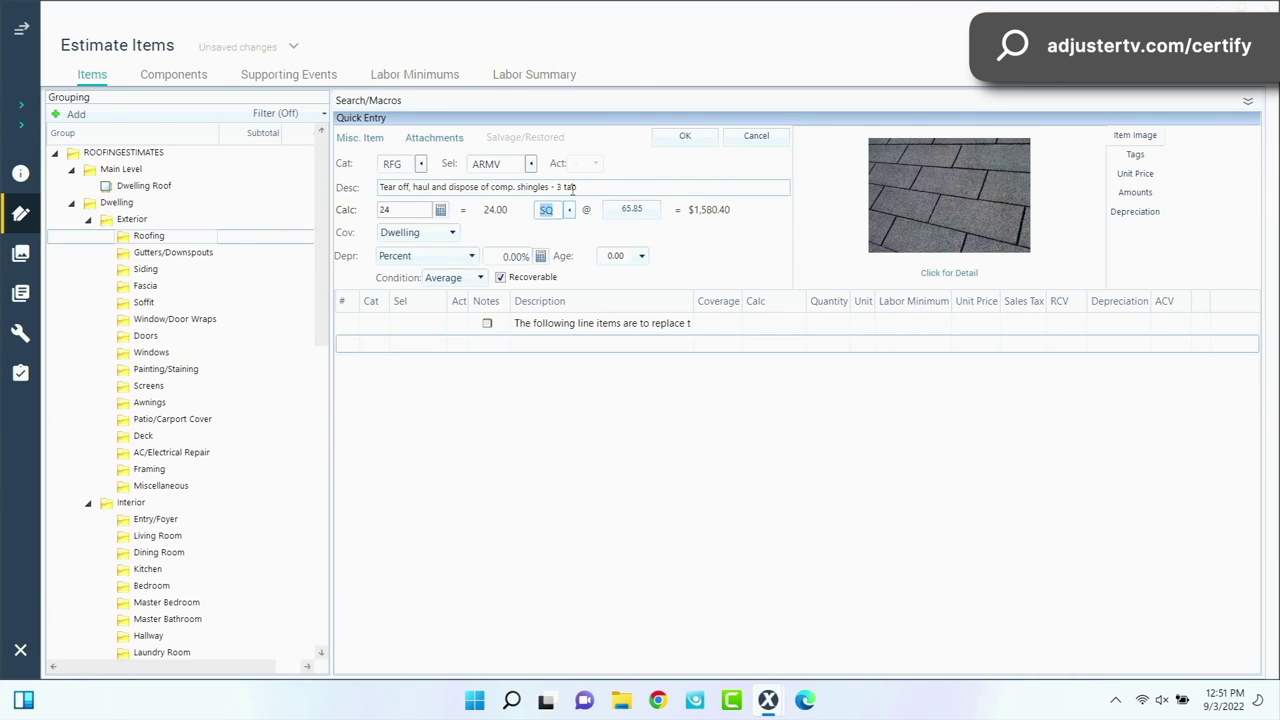
click(685, 139)
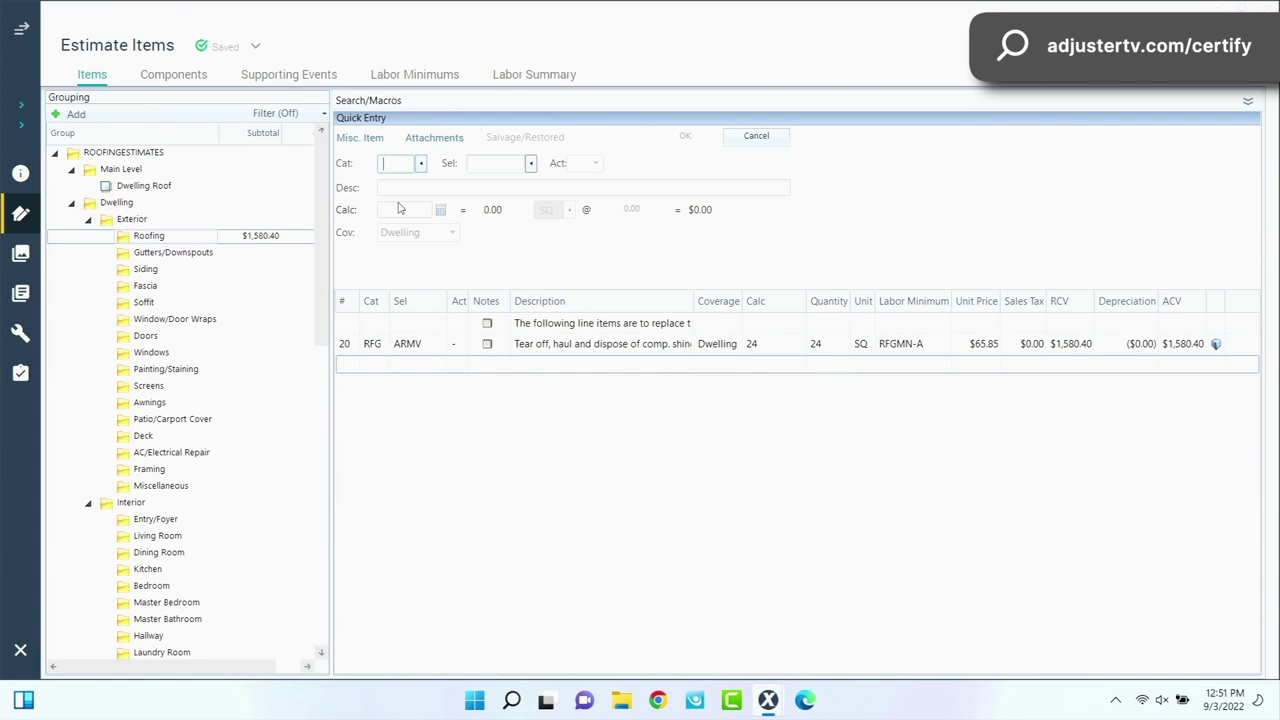
Add line item RFG 240S for 25 yr. 3 tab shingles without felt, using the + action, and save it without a quantity
text(RFG)
text(240S)
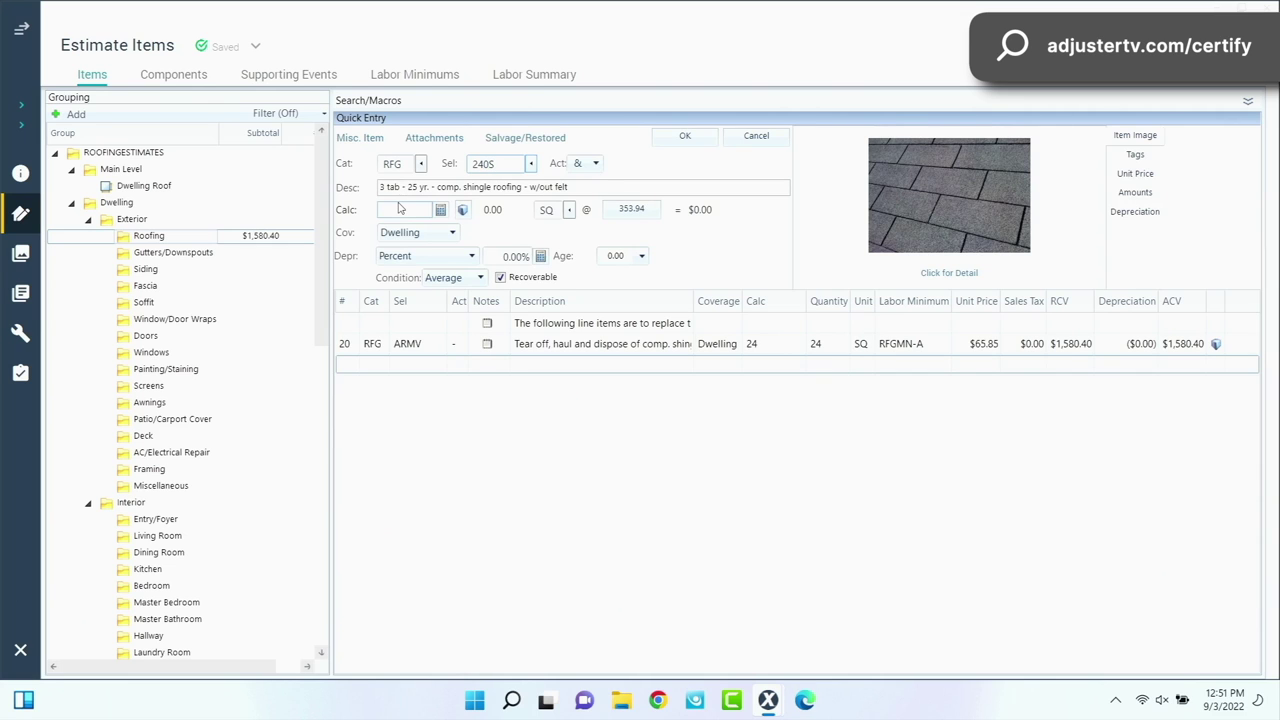
click(561, 195)
key(Tab)
click(580, 163)
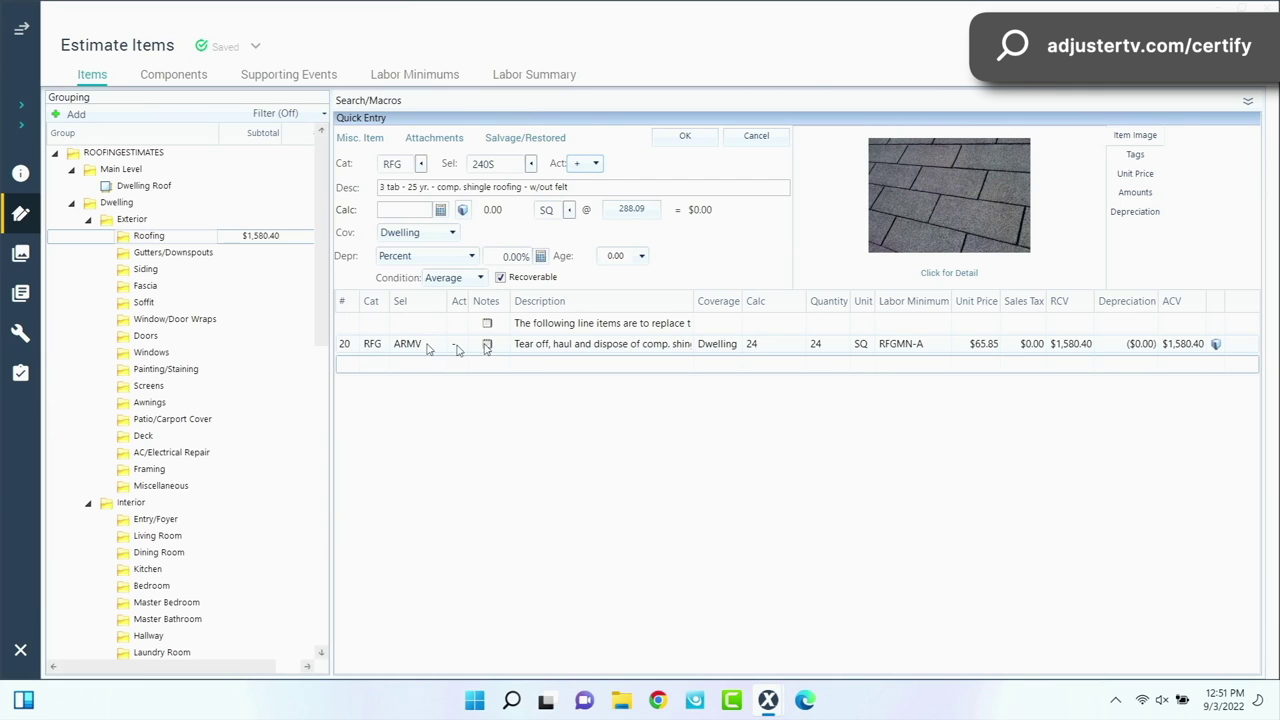
click(348, 349)
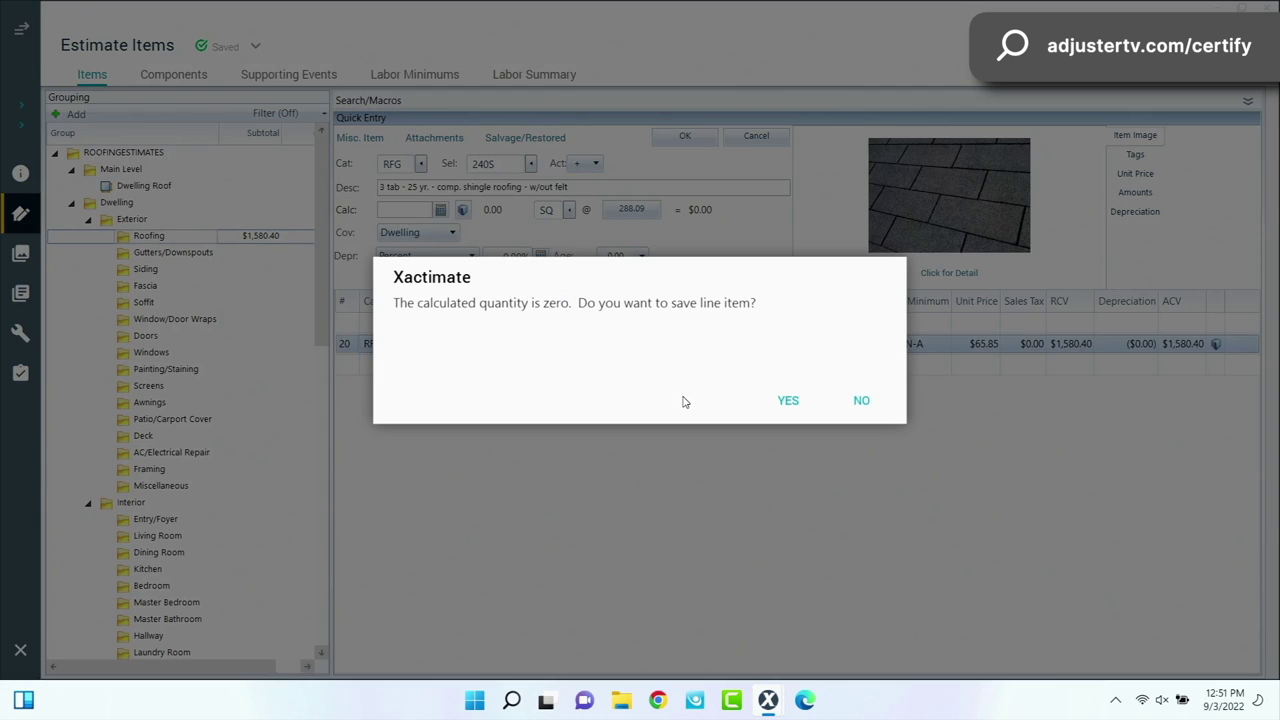
click(786, 399)
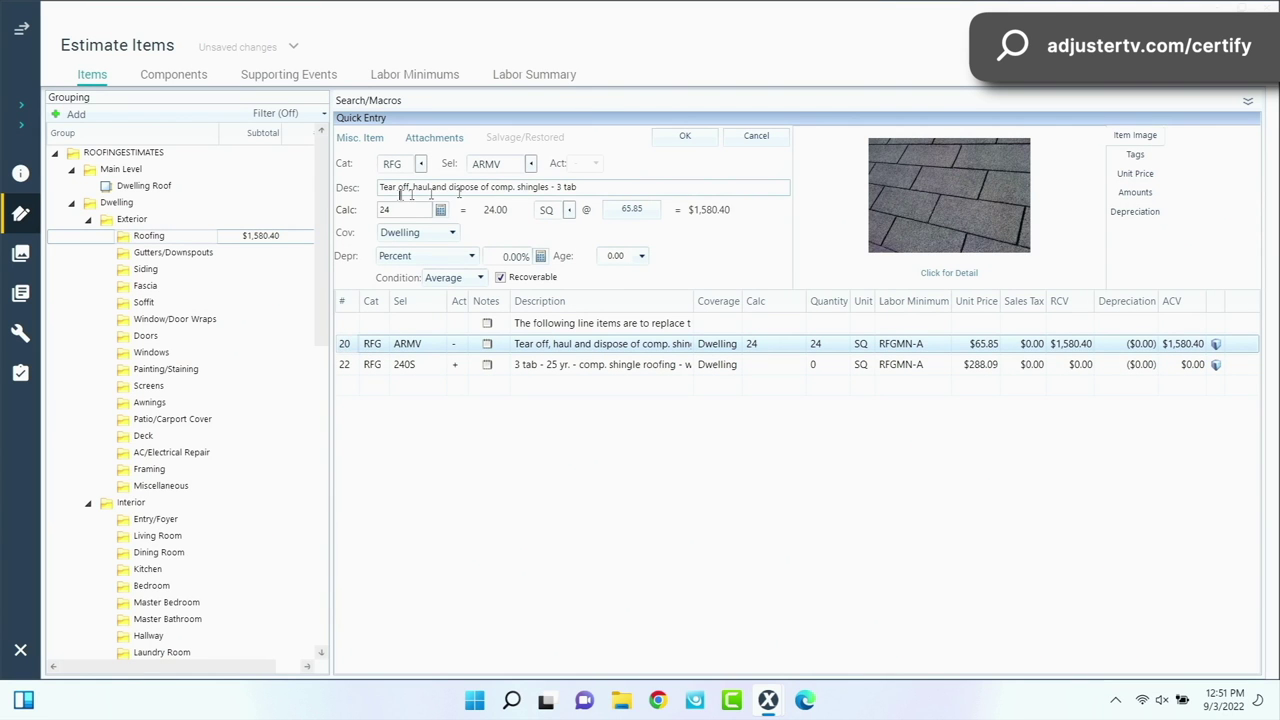
Read the definition of the ARMV tear-off item to check whether removing felt is included
click(893, 231)
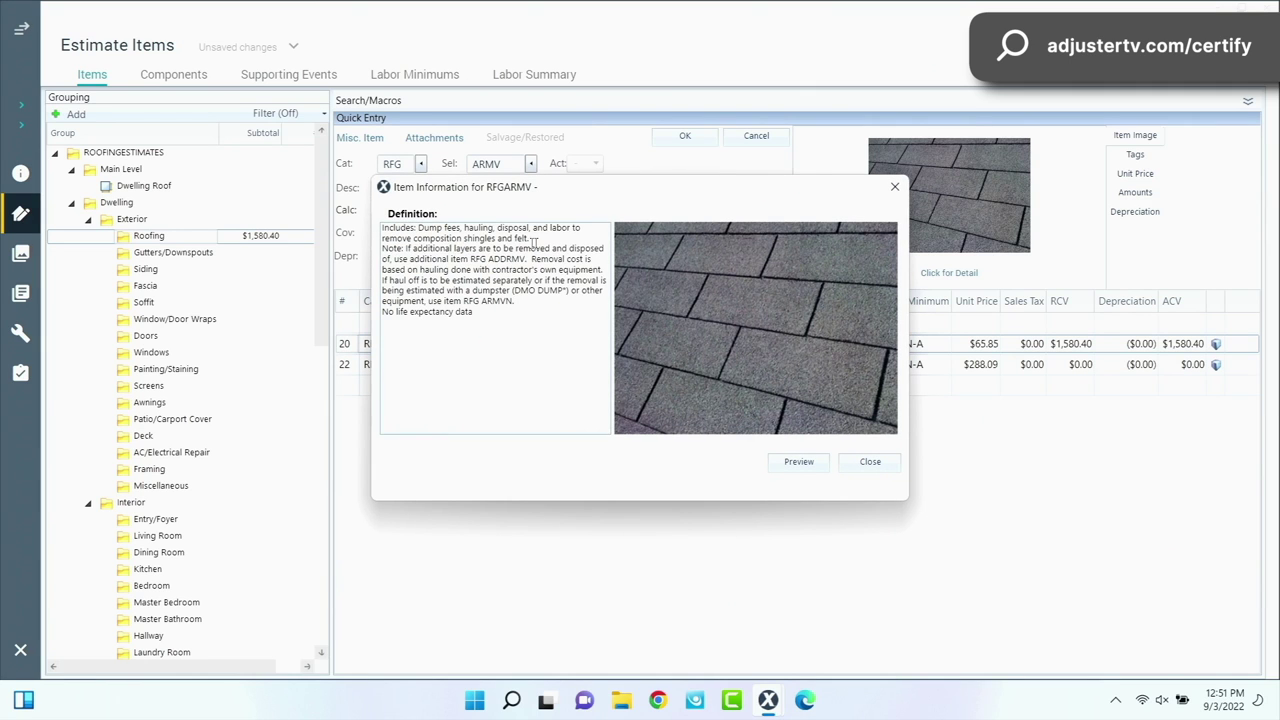
drag(537, 238, 488, 239)
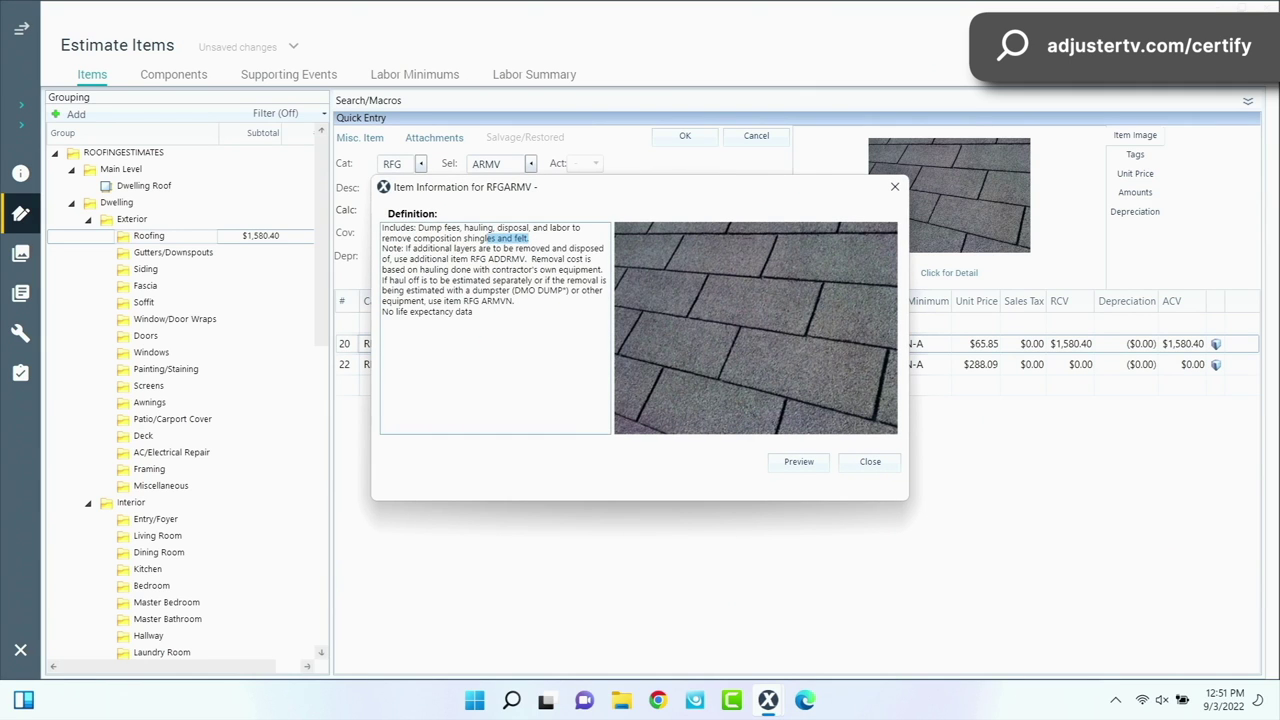
click(870, 462)
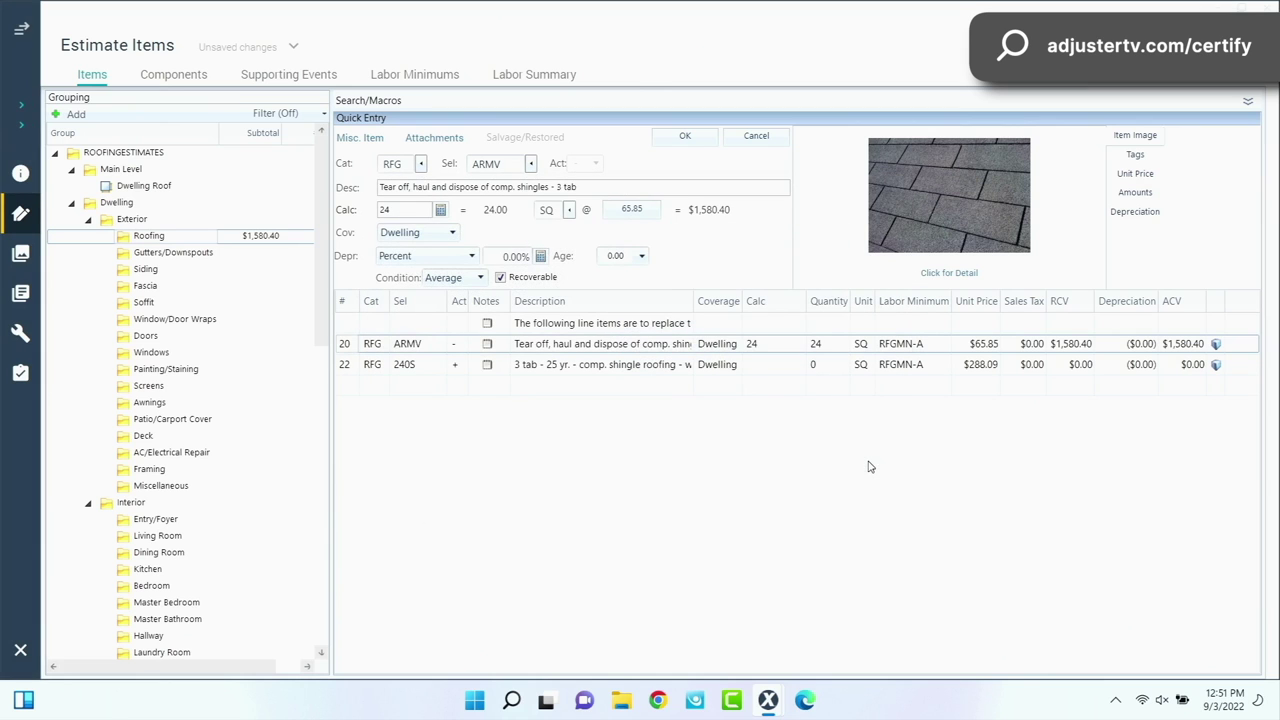
click(685, 135)
Set the quantity calculation of the 240S shingle line item to 24*1.1 and save the item
click(345, 386)
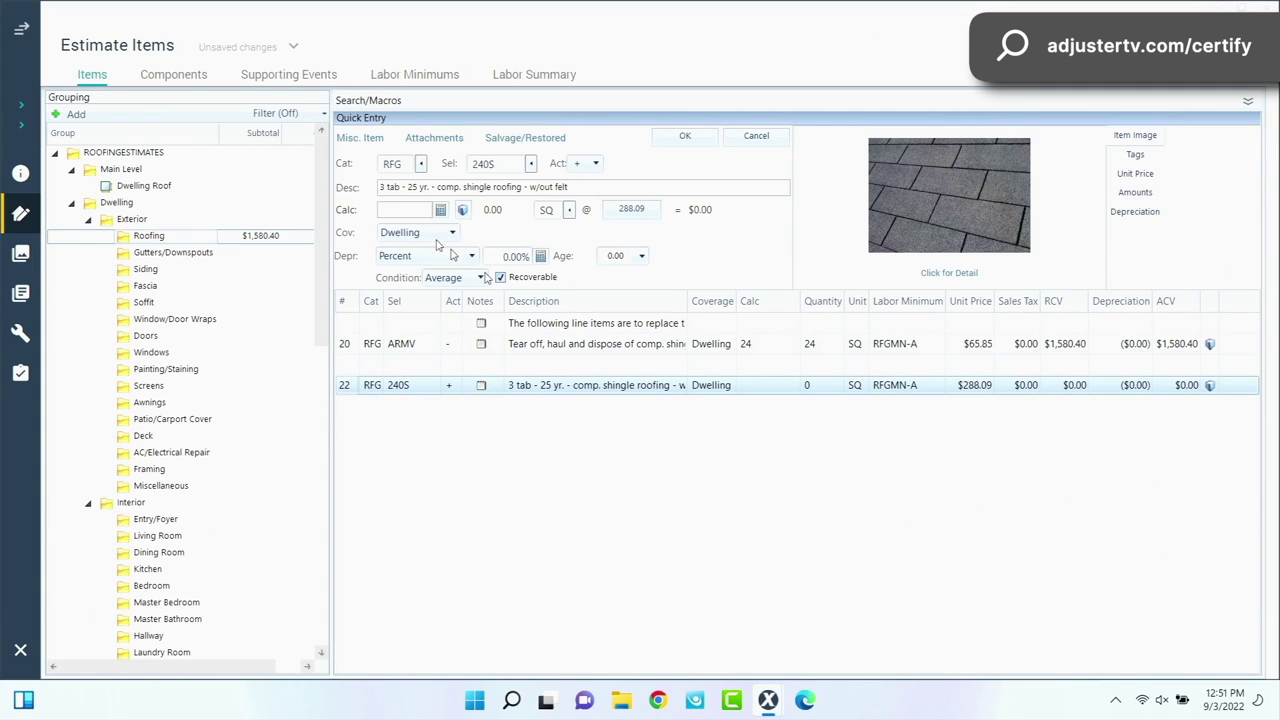
click(409, 211)
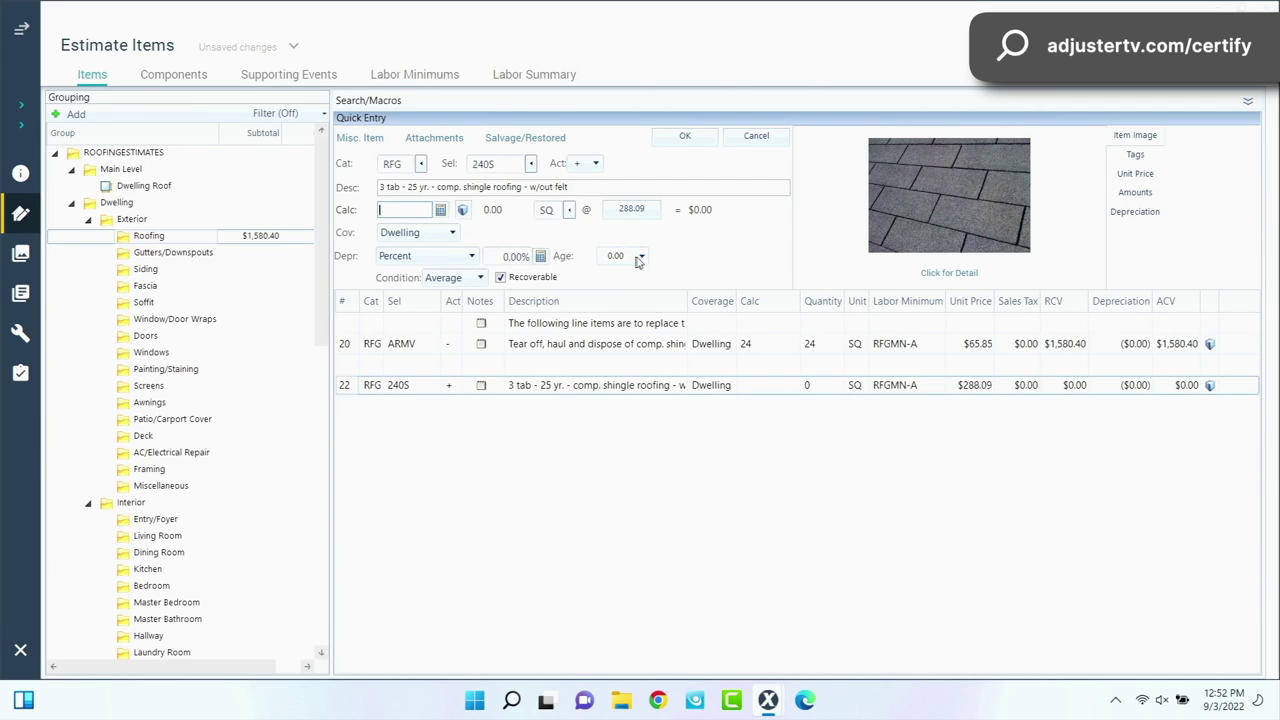
text(24)
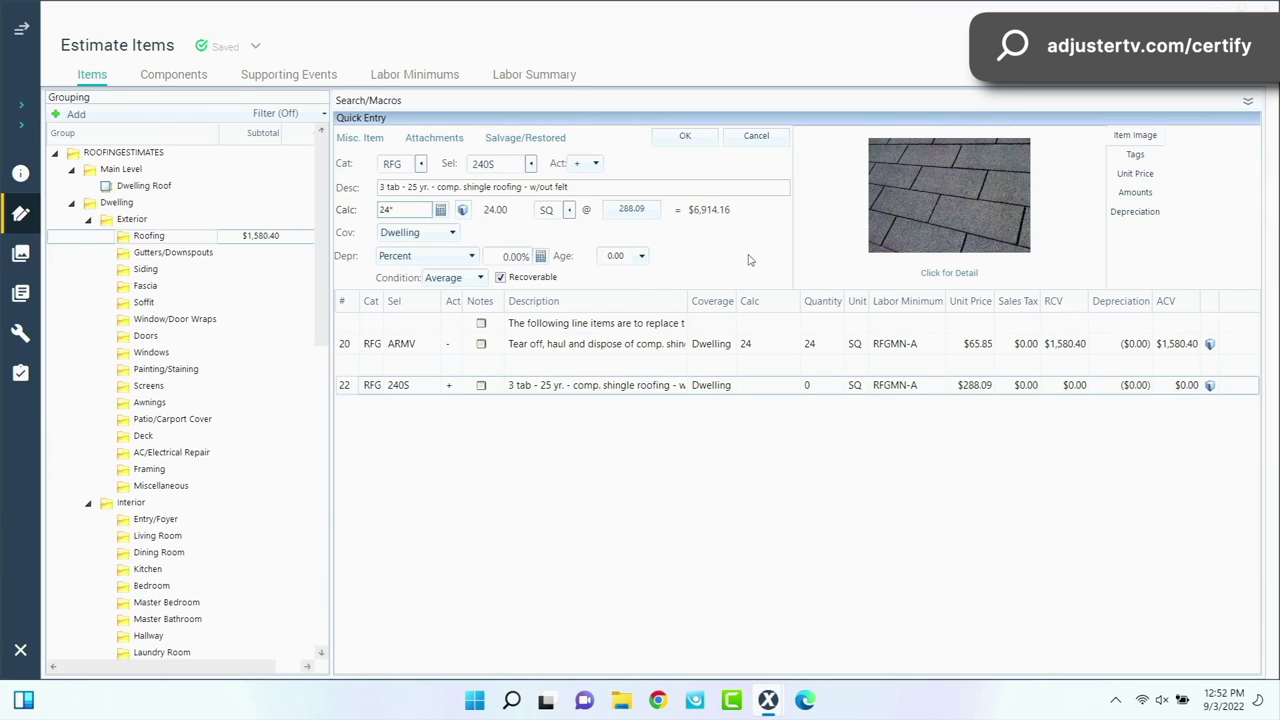
text(*1.1)
click(417, 210)
click(417, 210)
text(5)
click(417, 210)
click(417, 210)
key(BackSpace)
key(Return)
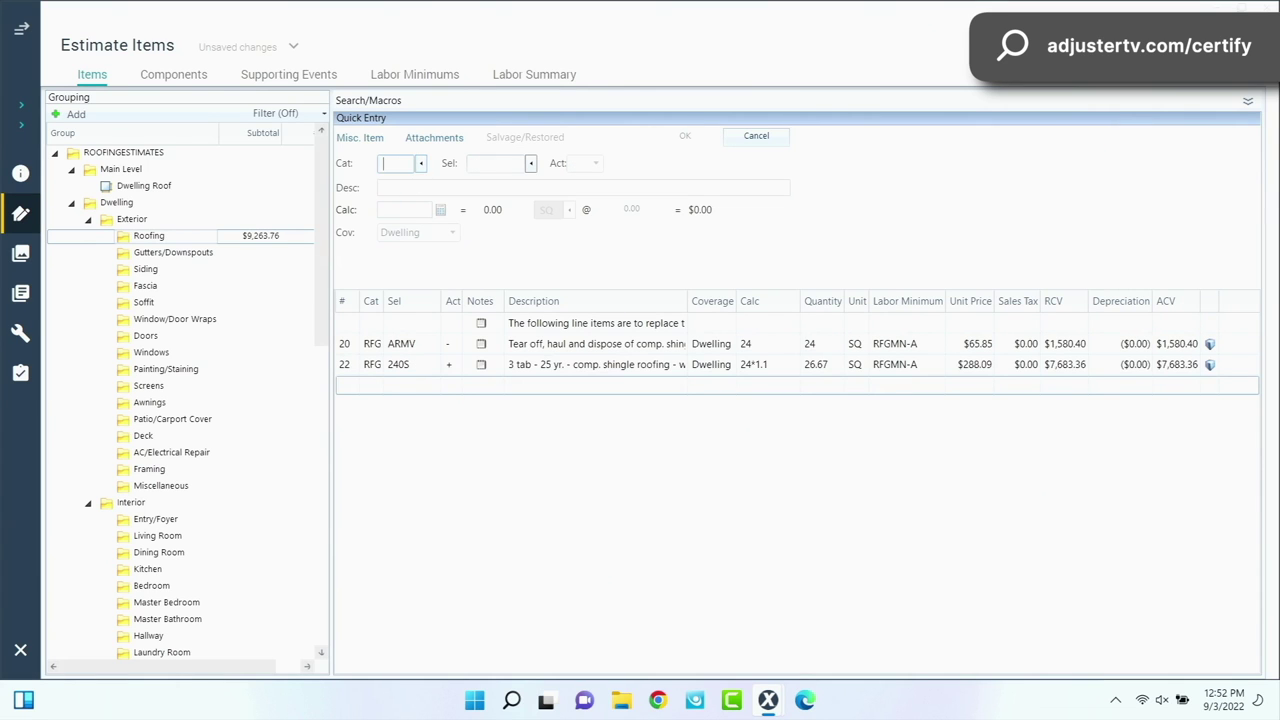
Add line item RFG FELT15 for 15 lb. roofing felt with a quantity of 24 squares
text(RFGFELT)
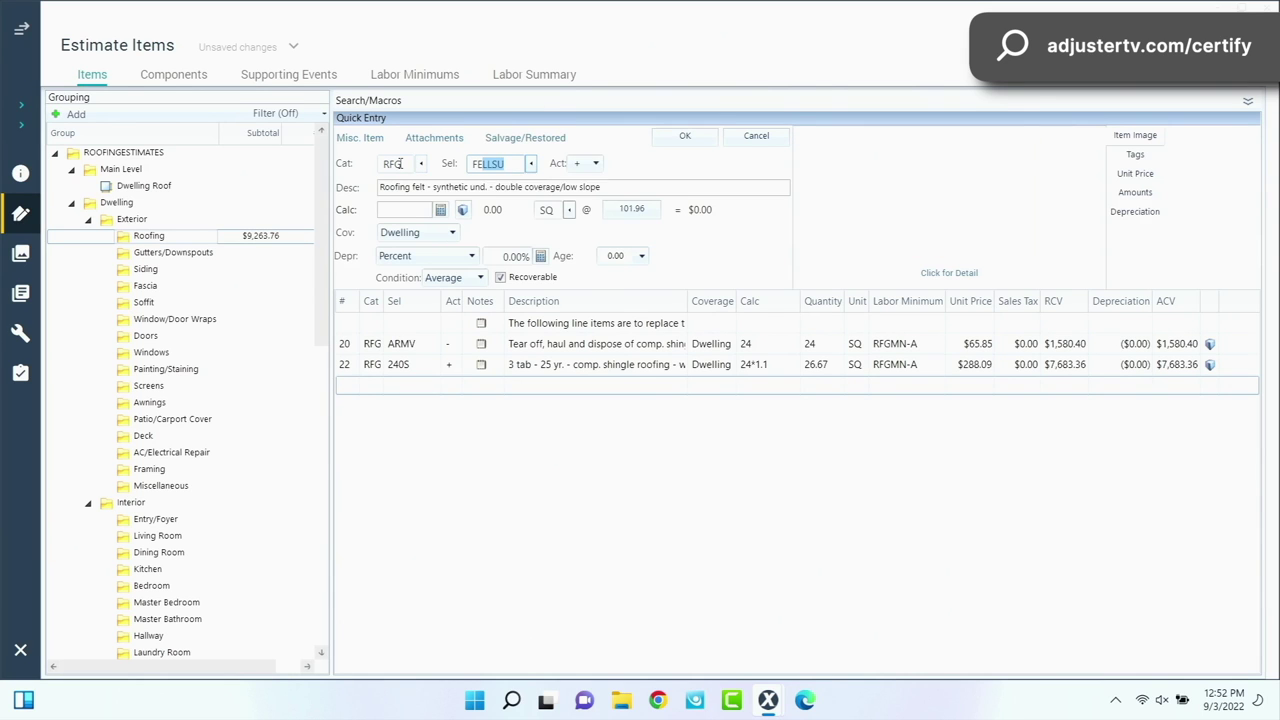
key(Tab)
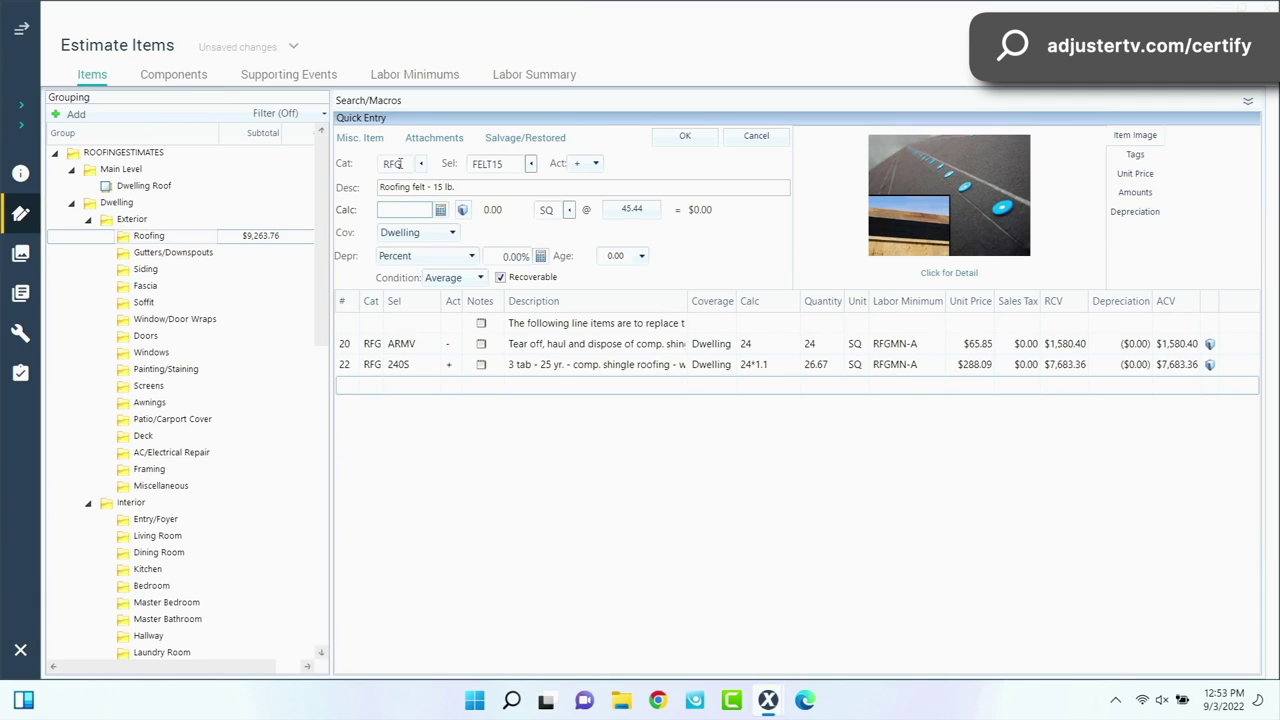
text(24)
key(Tab)
key(Tab)
key(shift+Tab)
key(shift+Tab)
key(shift+Tab)
key(Return)
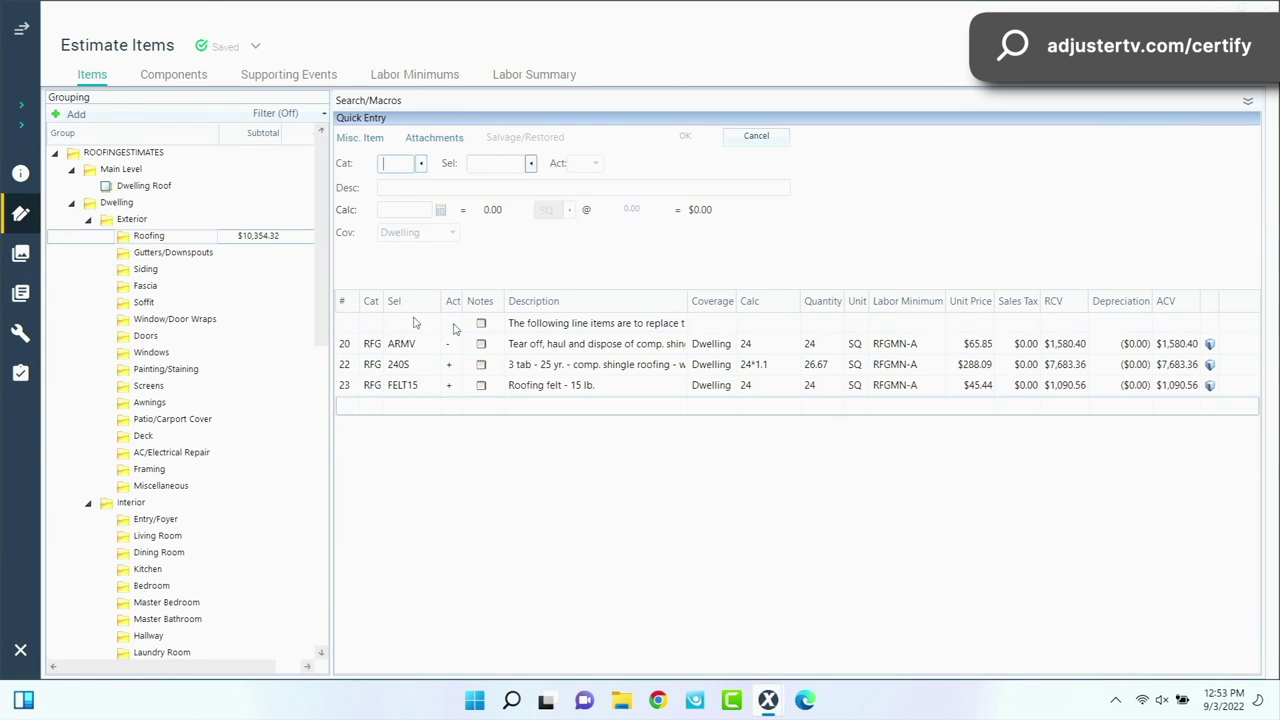
Review the quantity calculations of the ARMV tear-off, 240S shingle and FELT15 felt line items one after another
click(346, 346)
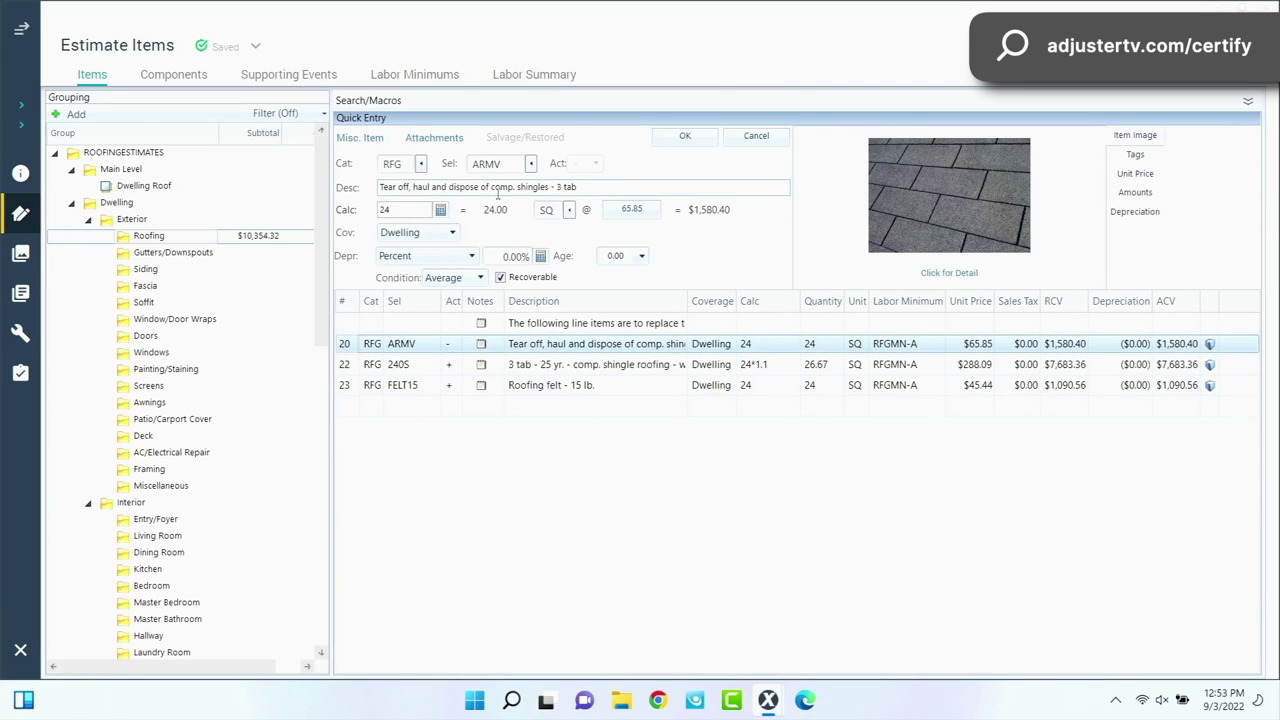
click(486, 219)
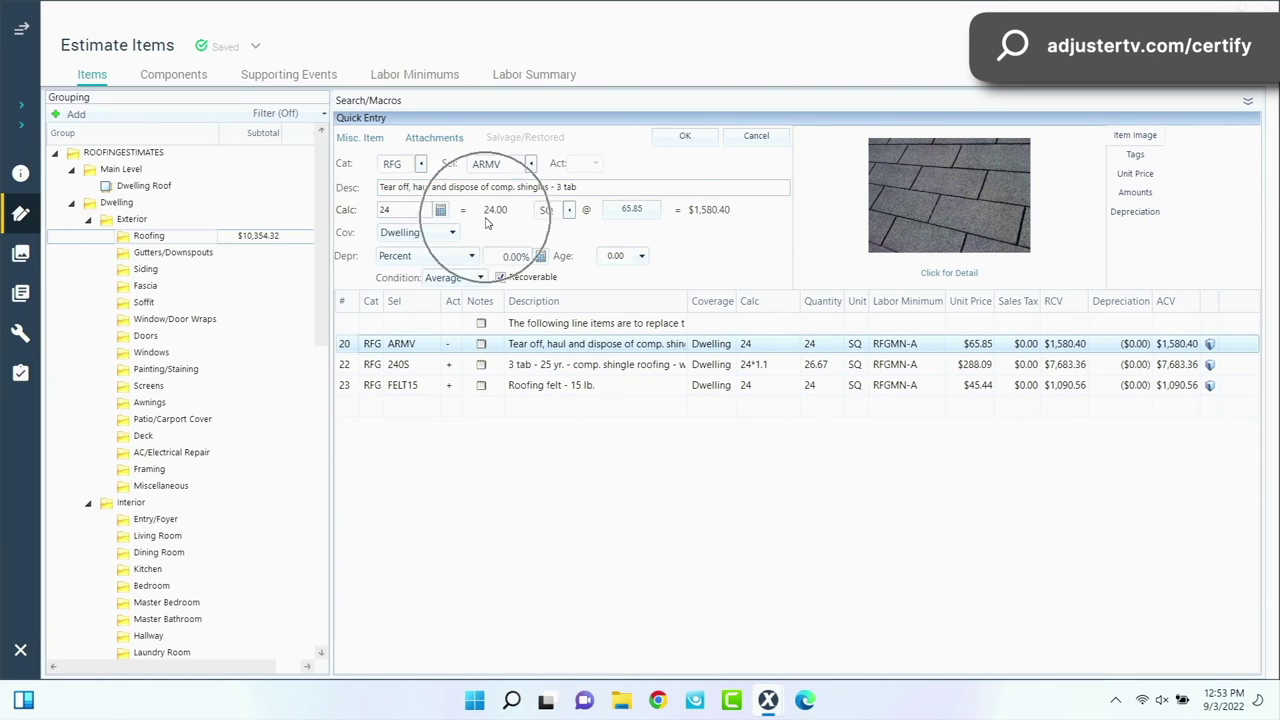
click(488, 222)
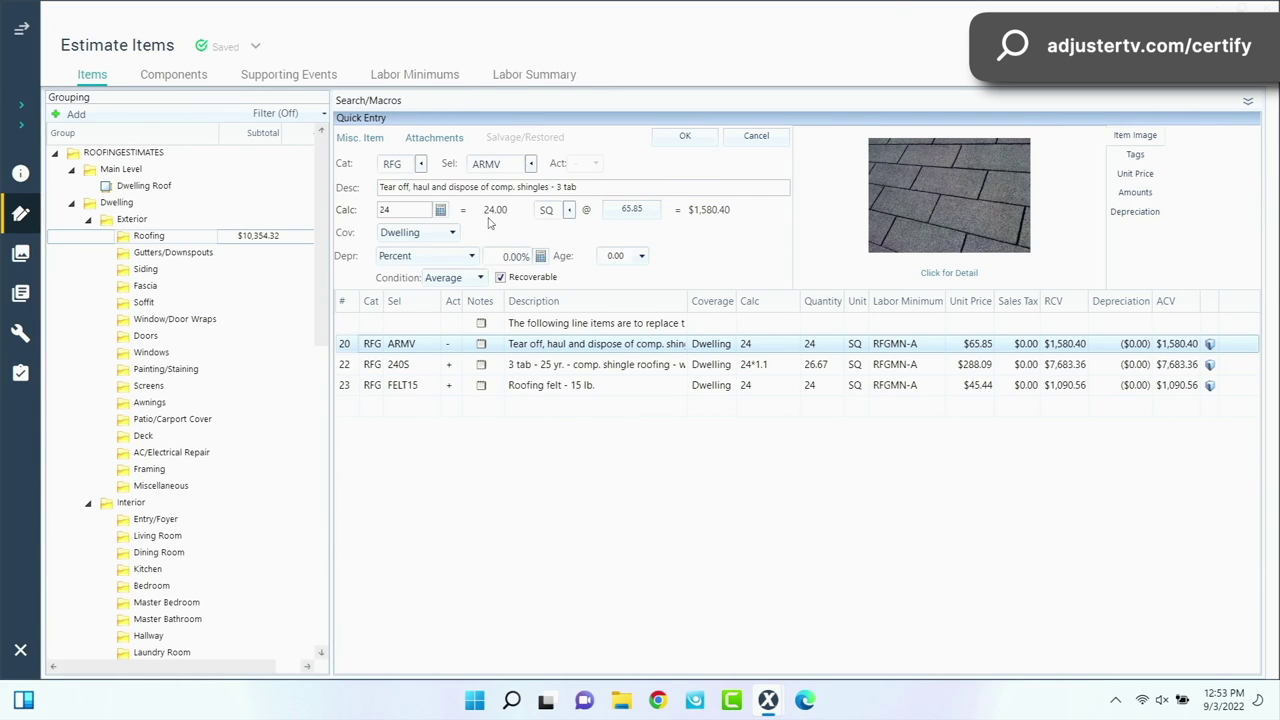
click(470, 238)
click(685, 136)
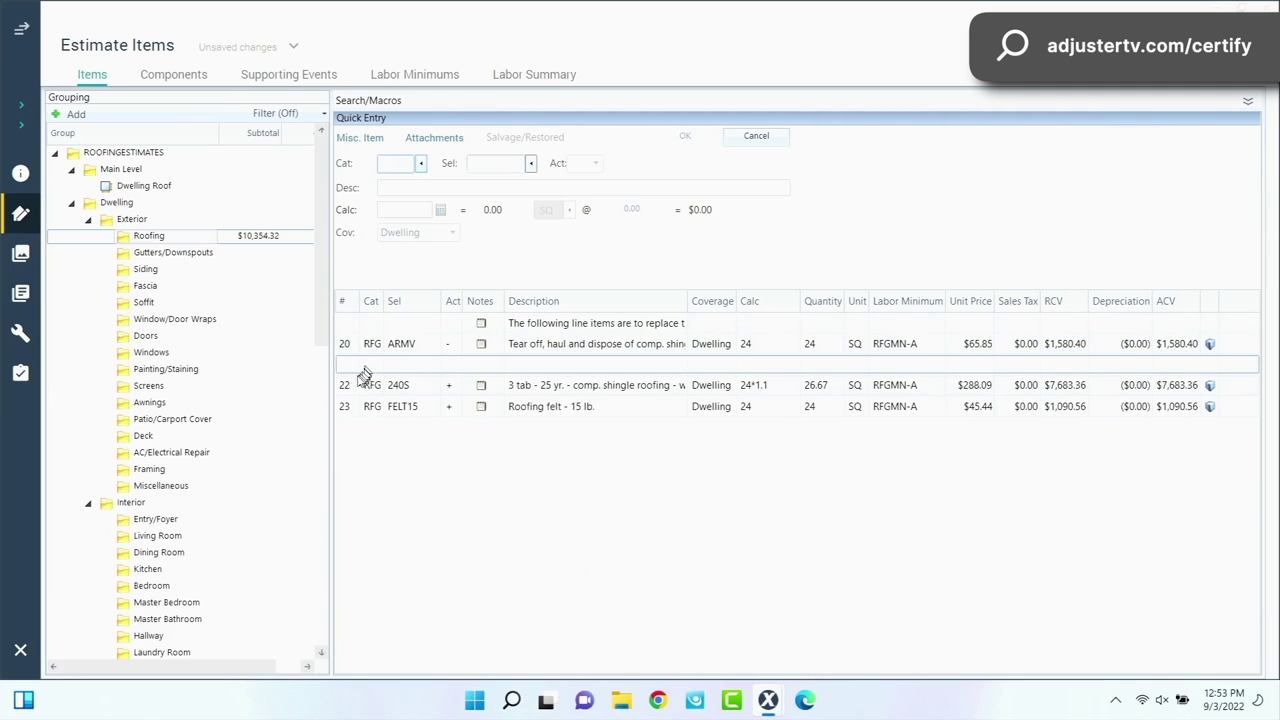
click(365, 384)
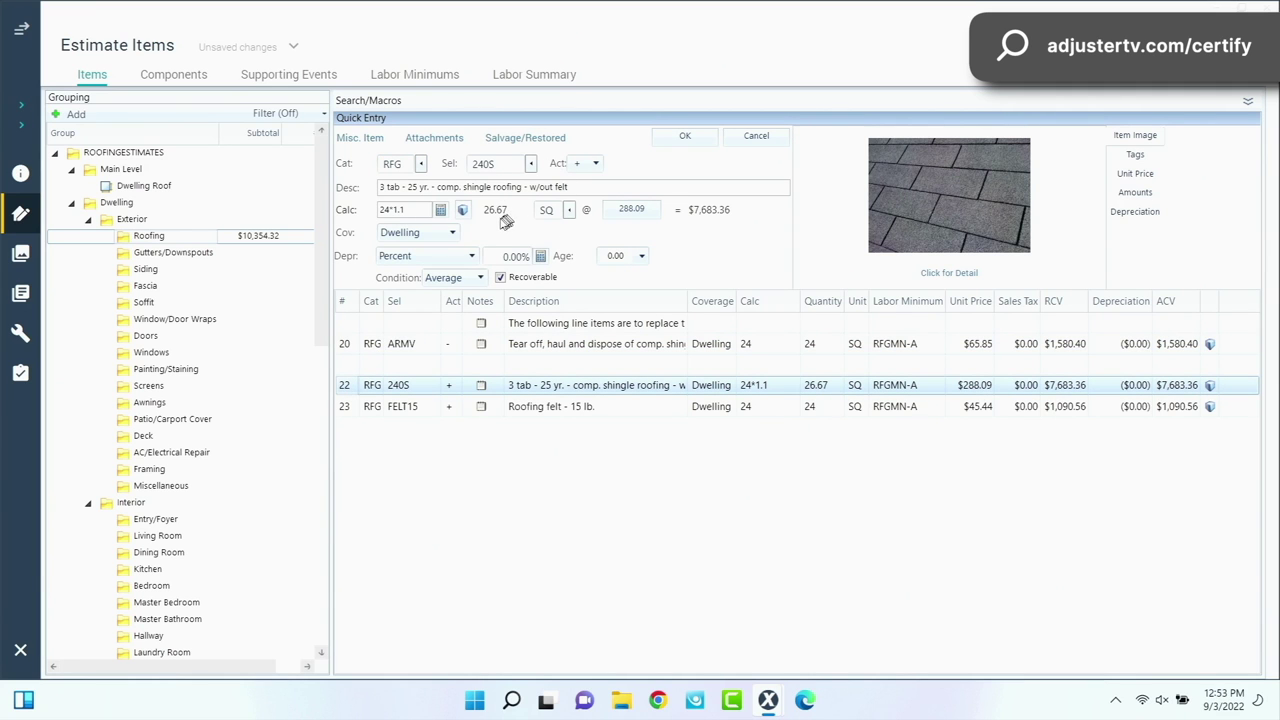
click(430, 215)
click(403, 210)
click(675, 152)
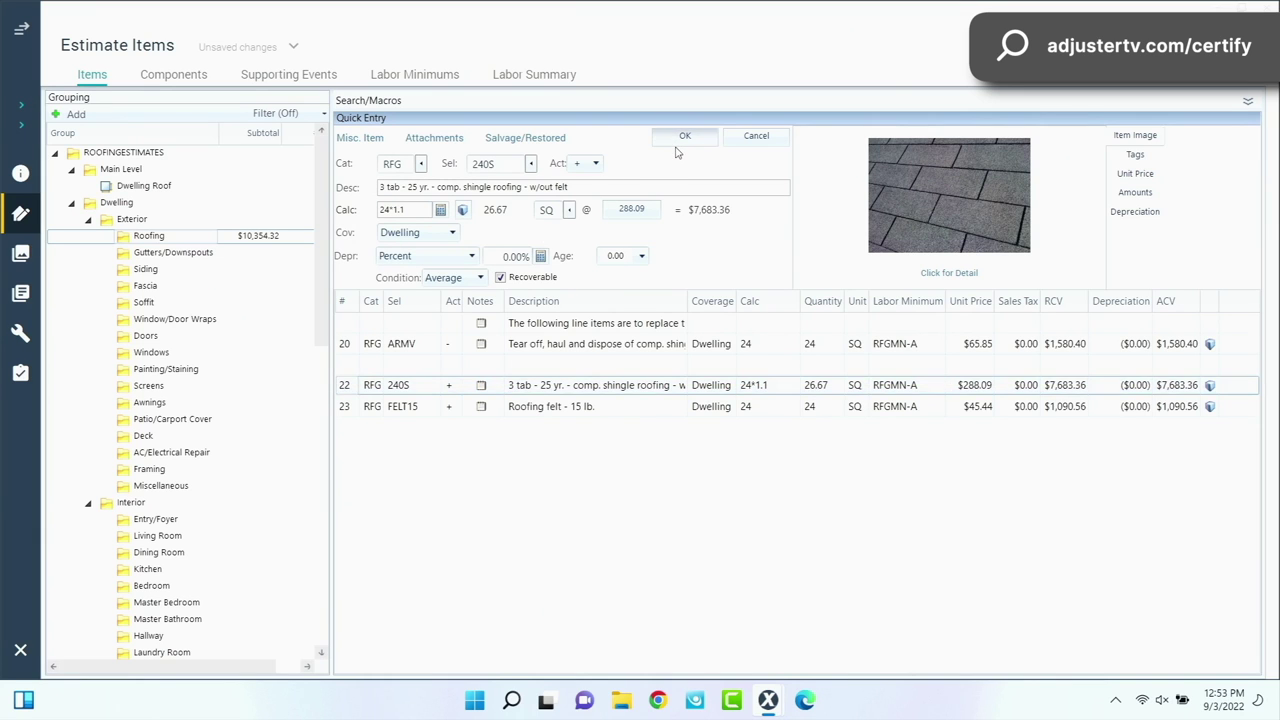
click(365, 406)
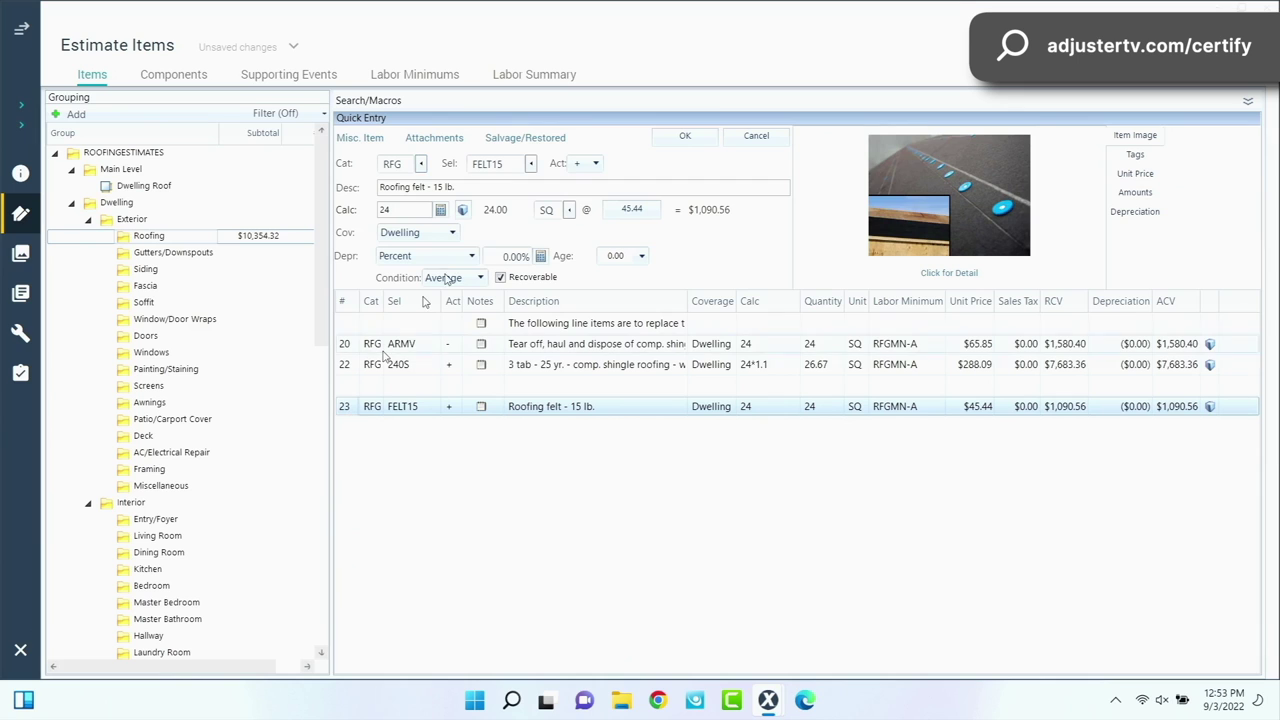
click(491, 210)
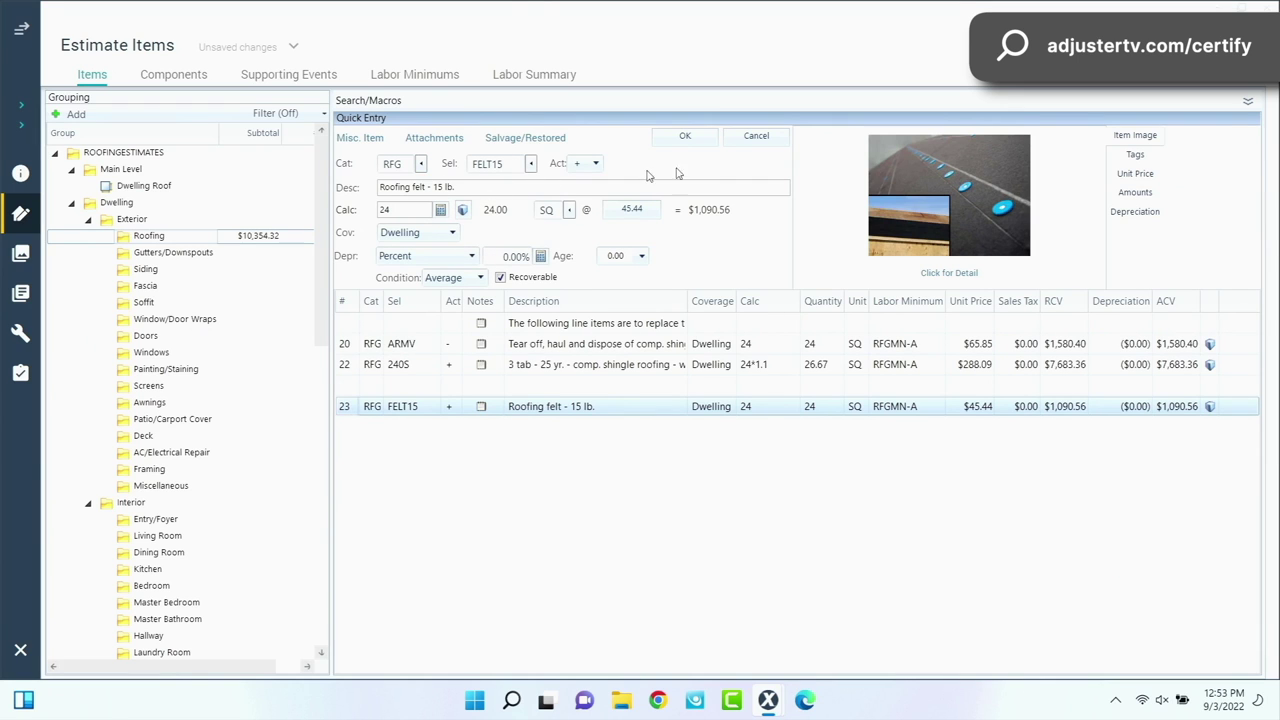
click(692, 136)
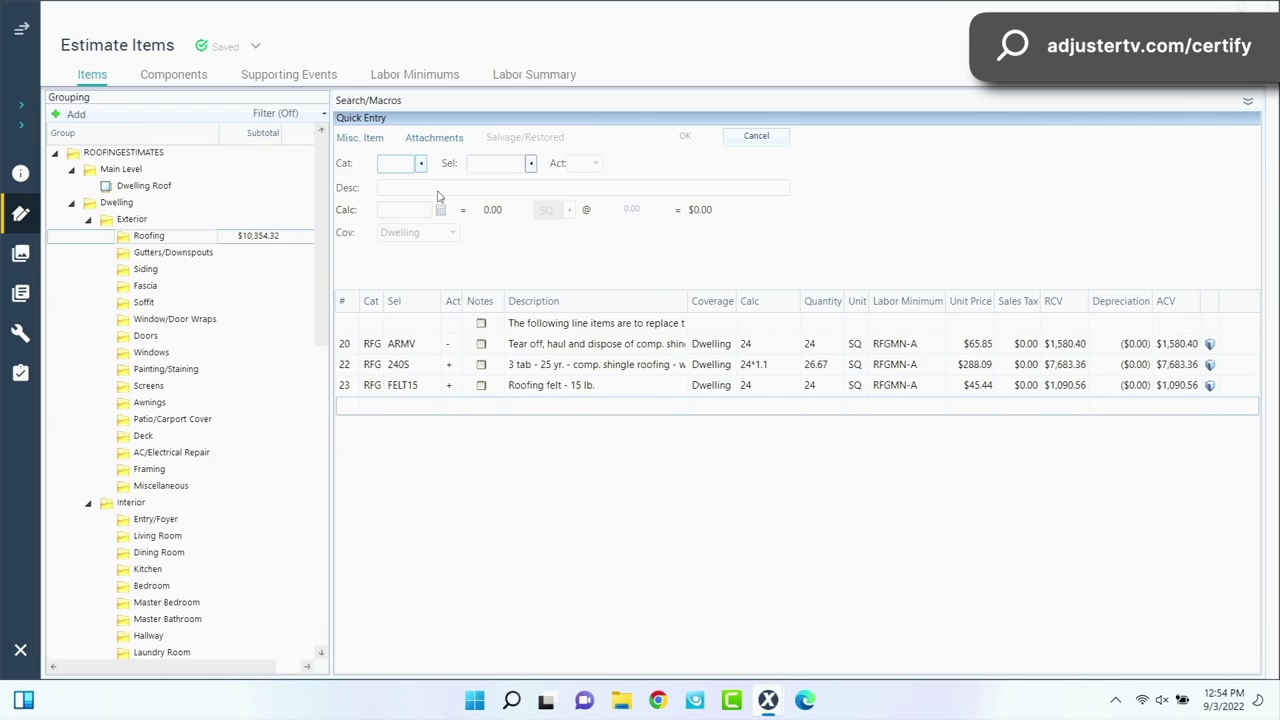
Start line item RFG VENTT for metal turtle-type roof vents with the Replace (+) action
text(RFG)
key(Tab)
text(VENTT)
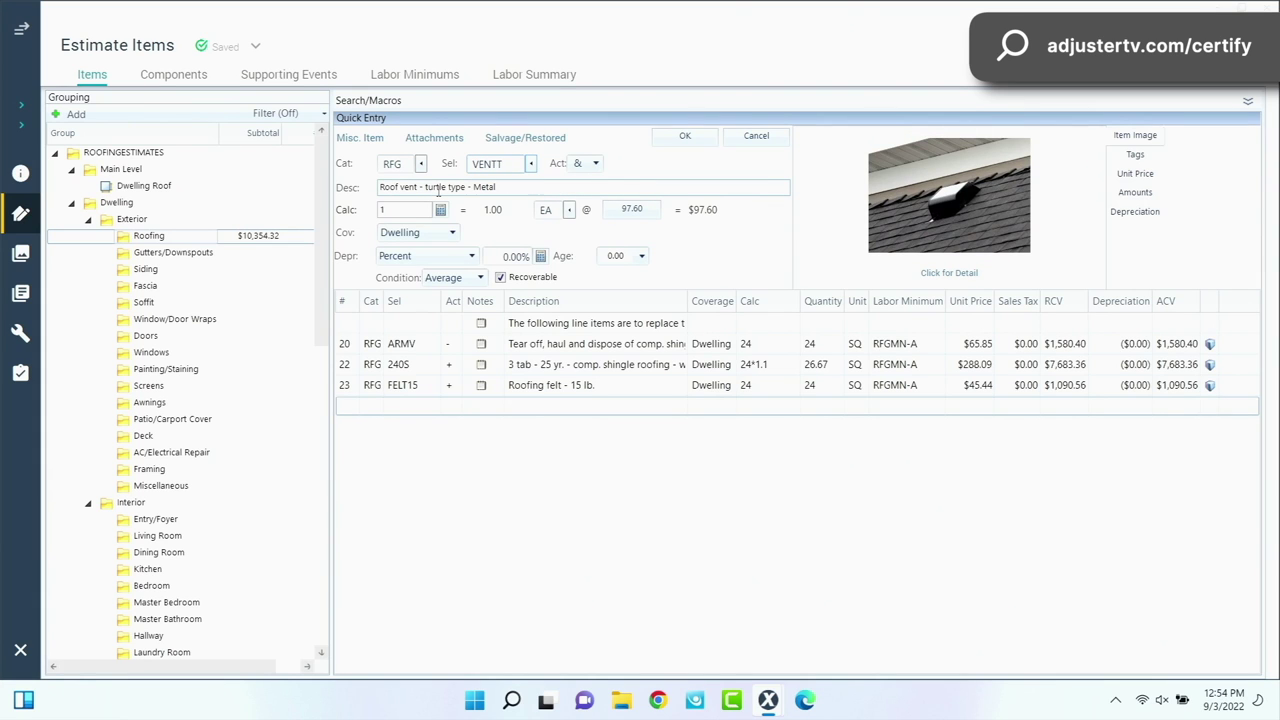
key(Tab)
text(+)
text(-)
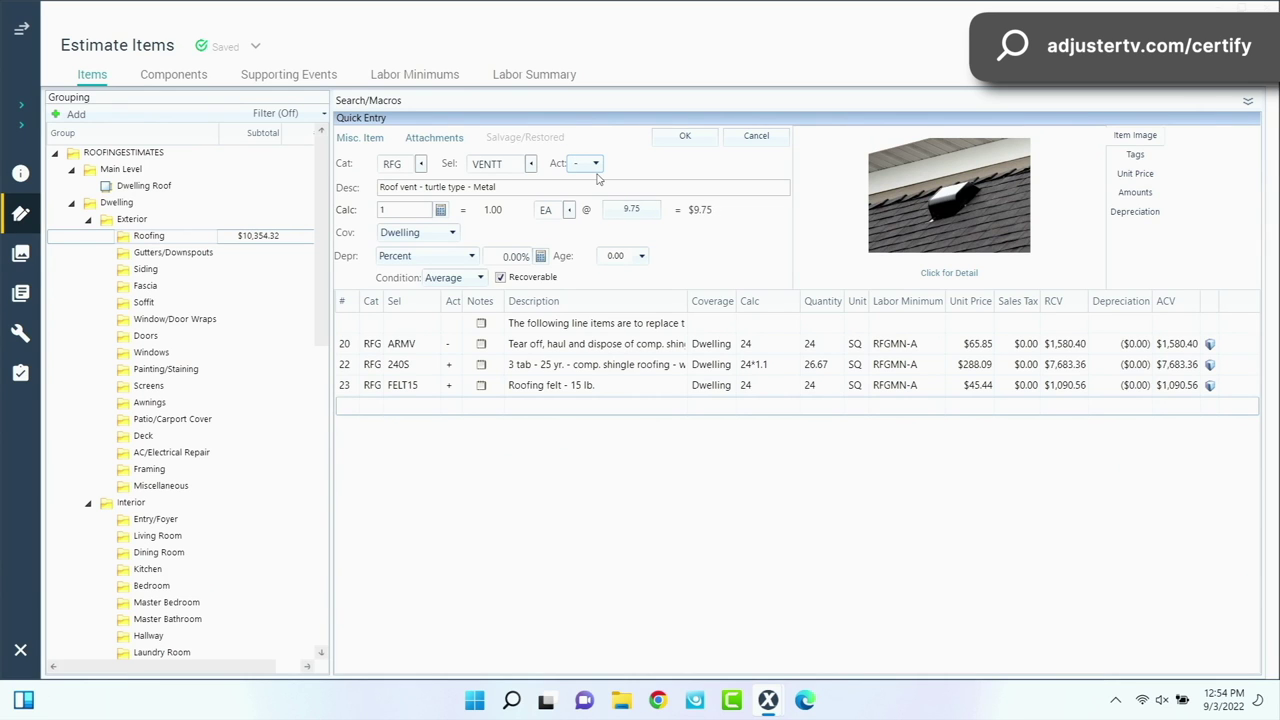
text(+)
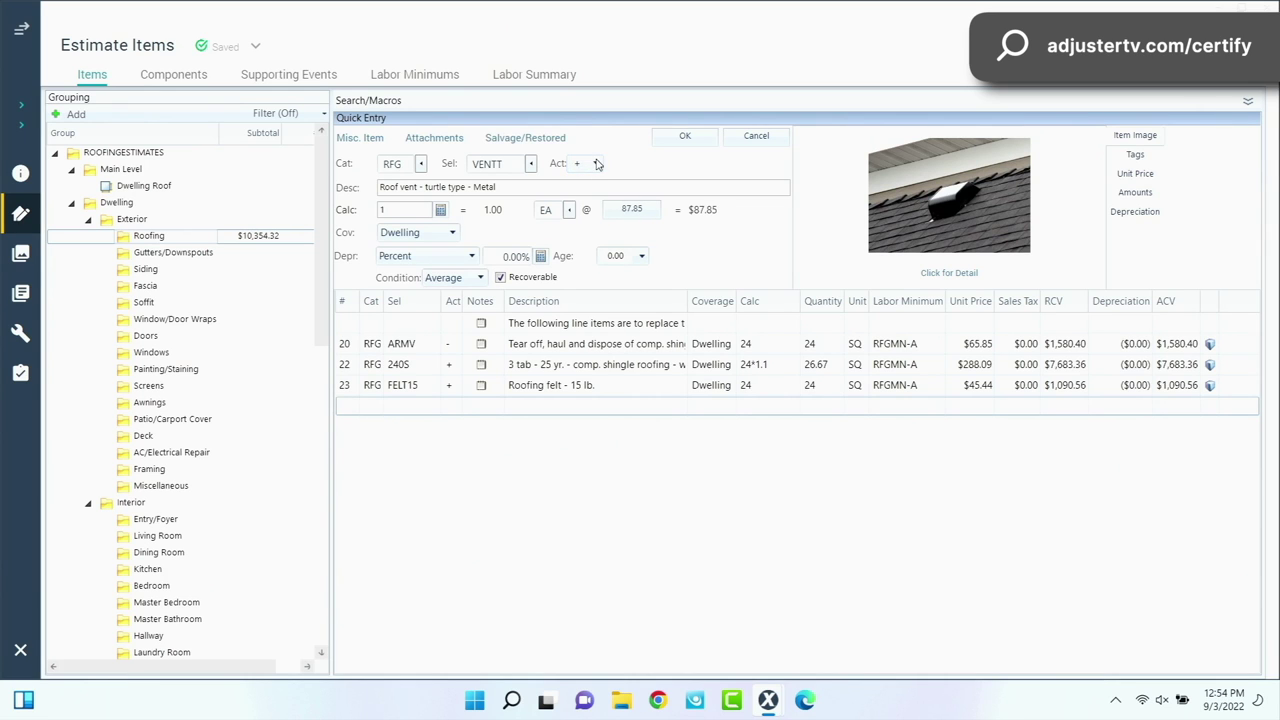
click(597, 163)
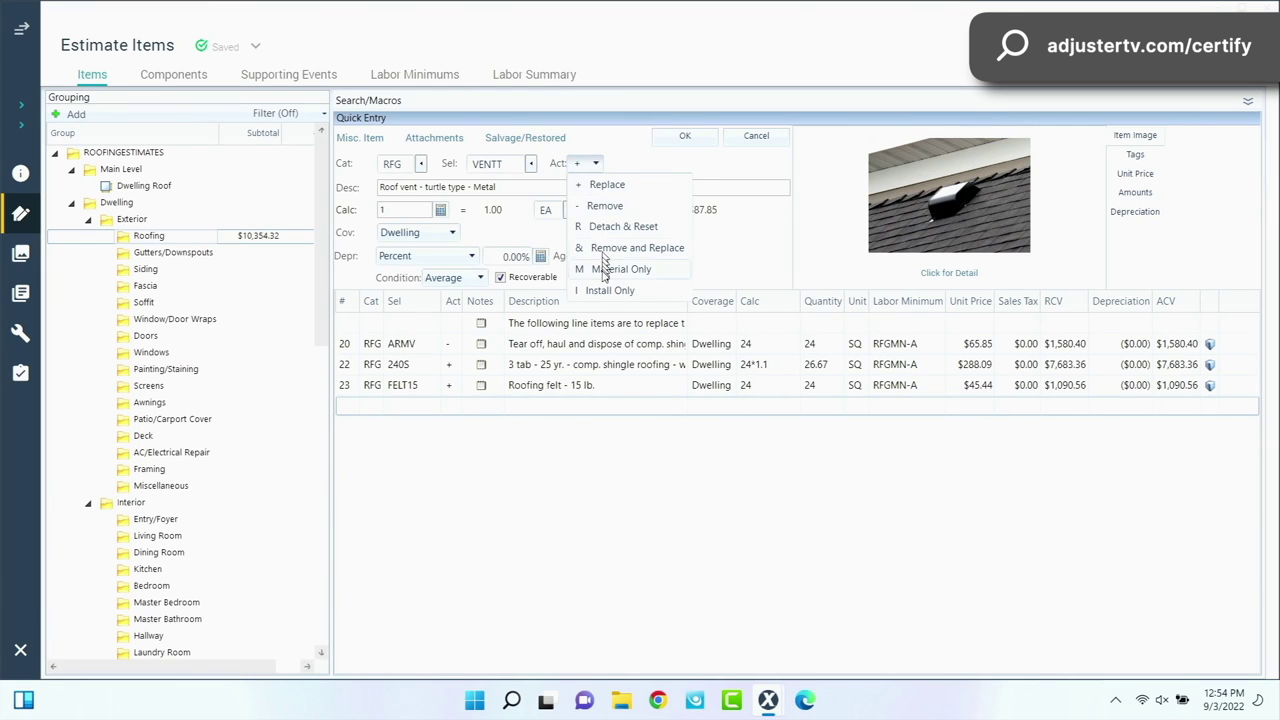
click(605, 185)
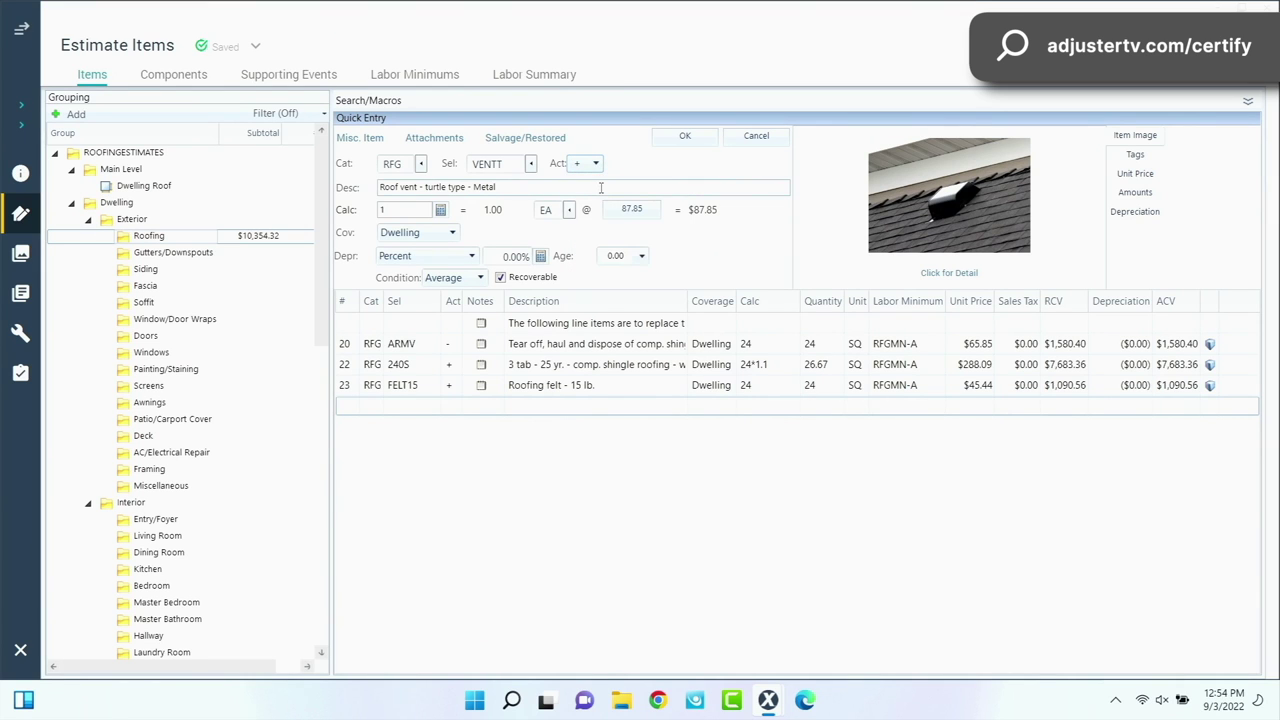
Set the quantity of the VENTT roof vent item to 6
key(Tab)
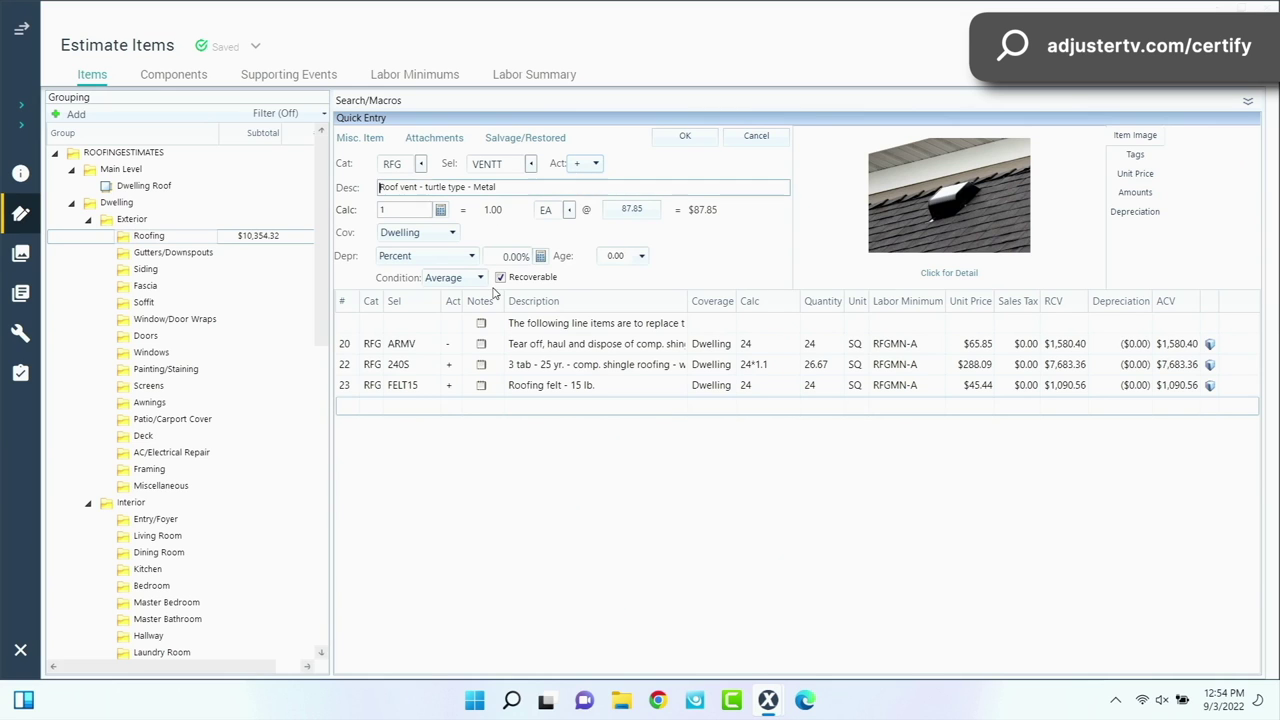
key(Tab)
key(shift+Tab)
key(shift+Tab)
key(shift+Tab)
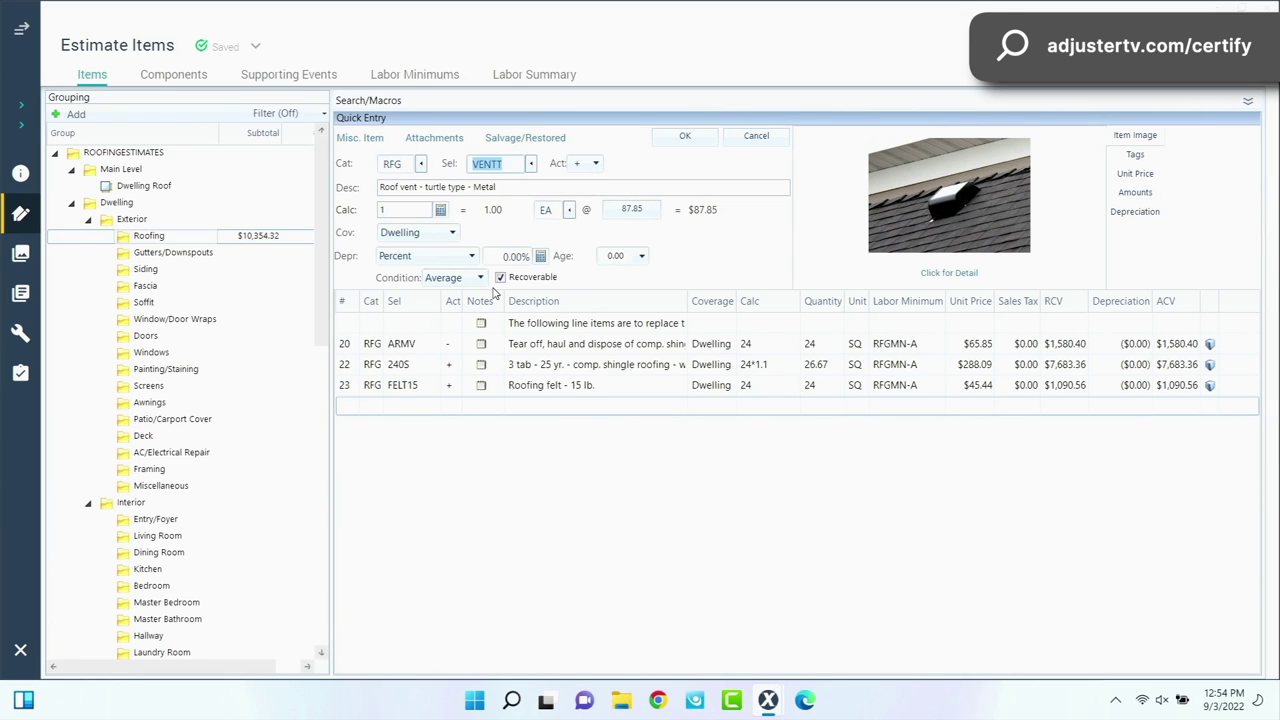
key(Tab)
key(Tab)
key(Tab)
key(Tab)
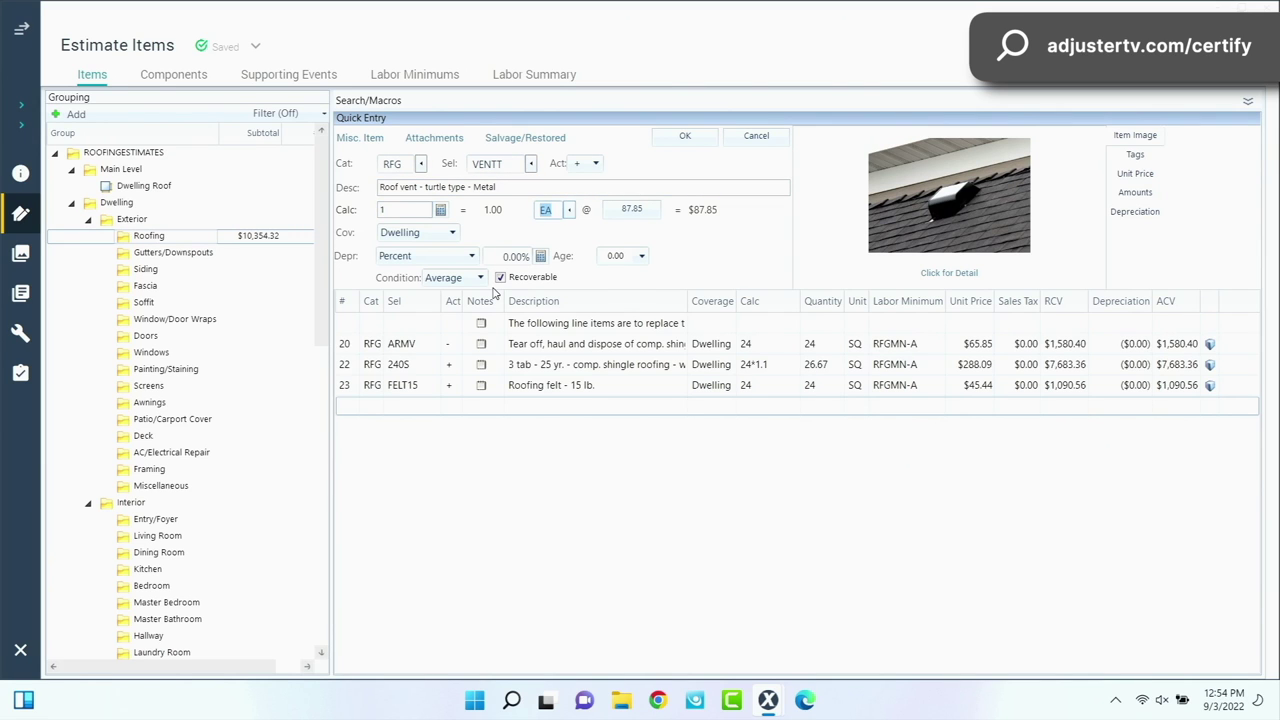
key(shift+Tab)
text(6)
key(Tab)
key(Tab)
key(Tab)
key(Tab)
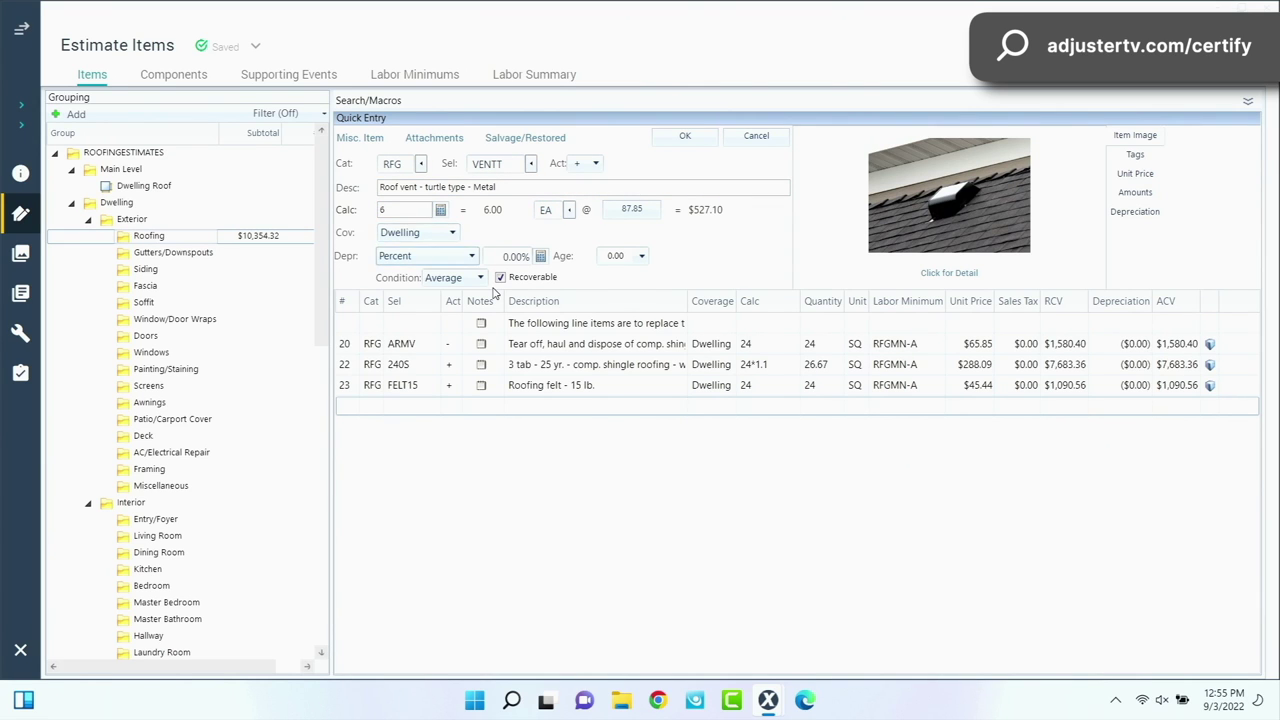
Step through the coverage choices for the roof vent item, settle on Dwelling, and save the item
key(shift+Tab)
key(Down)
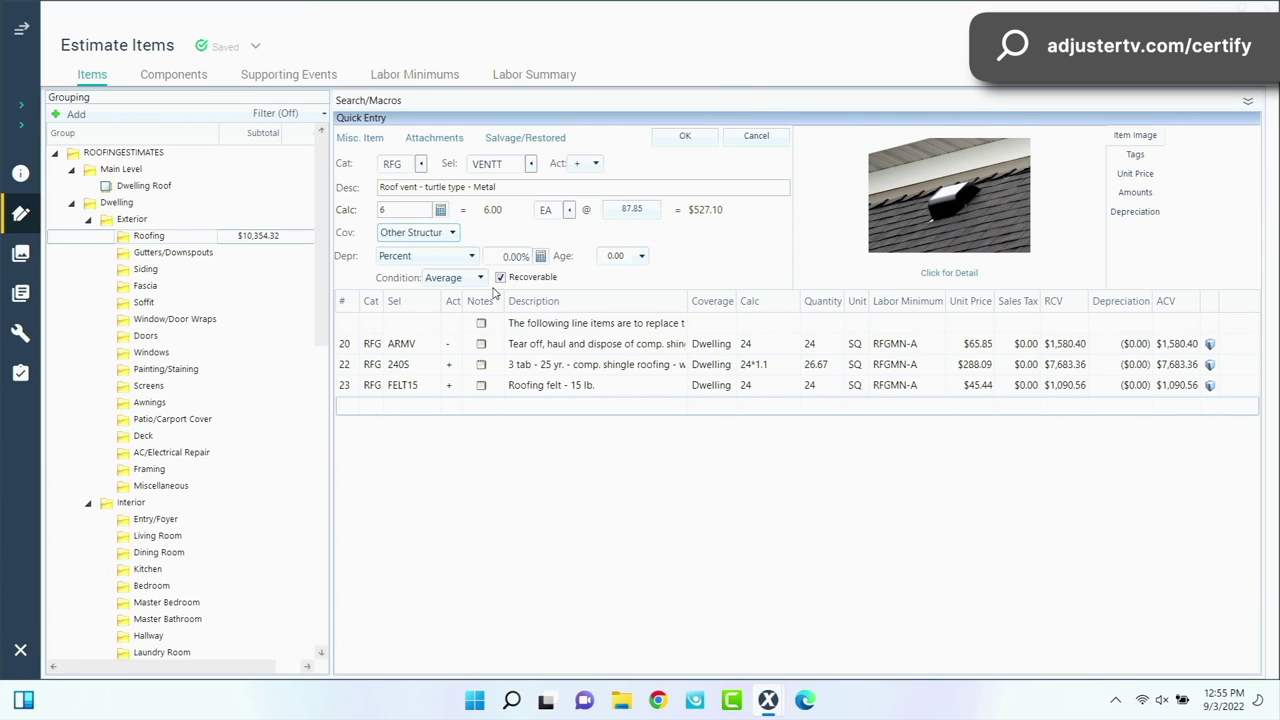
key(Tab)
key(shift+Tab)
key(Up)
key(Down)
key(Down)
key(Up)
key(Up)
key(Return)
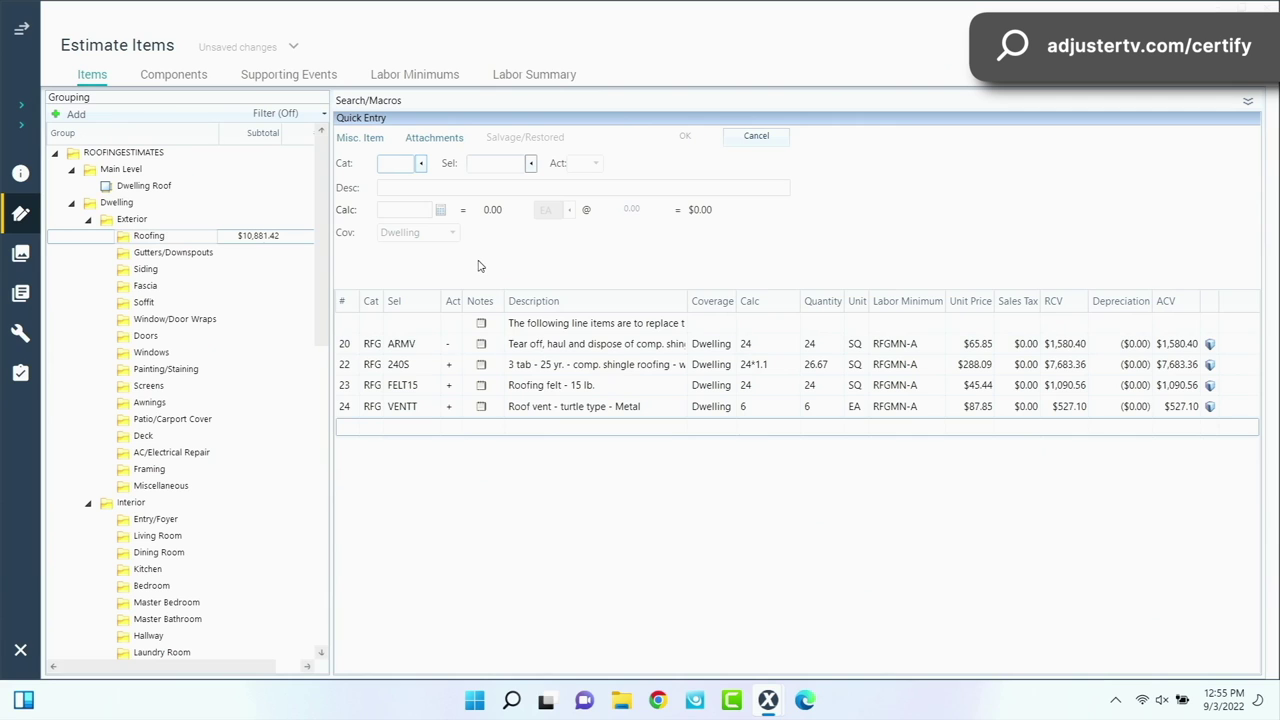
Add line item RFG FLPIPE for pipe jack flashing with the + action and a quantity of 3
text(RFG)
key(Tab)
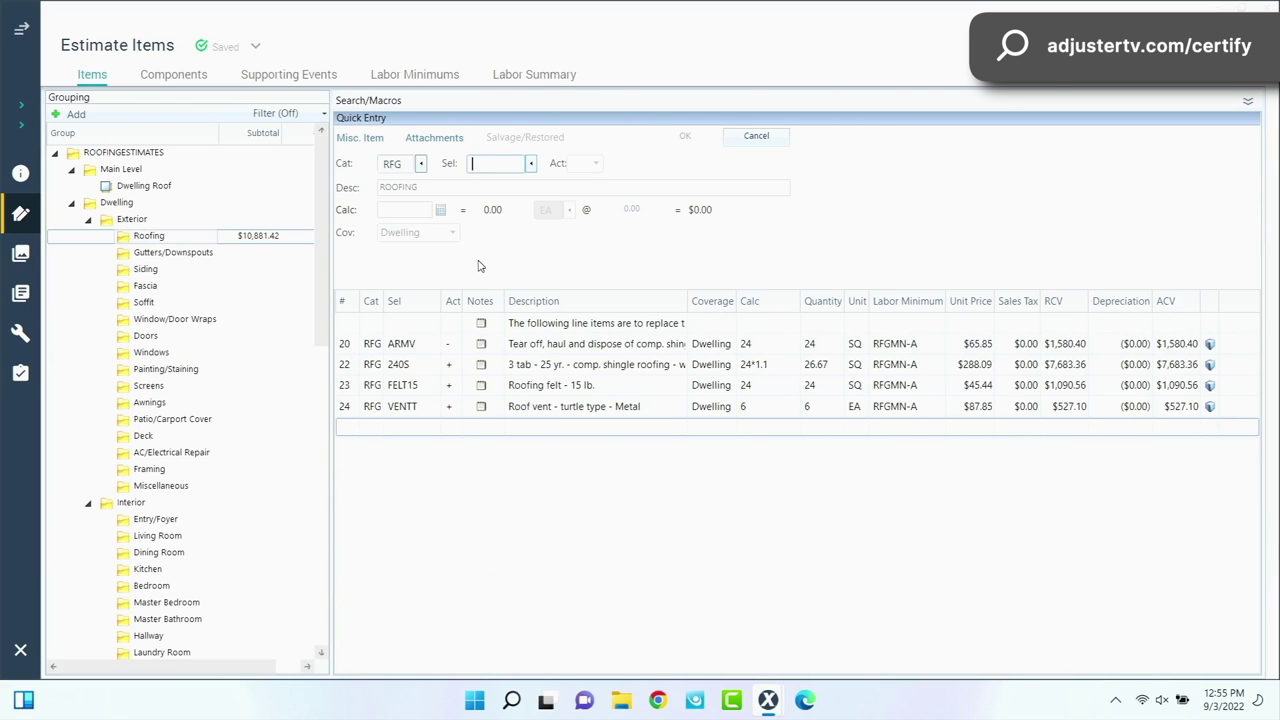
text(FLP)
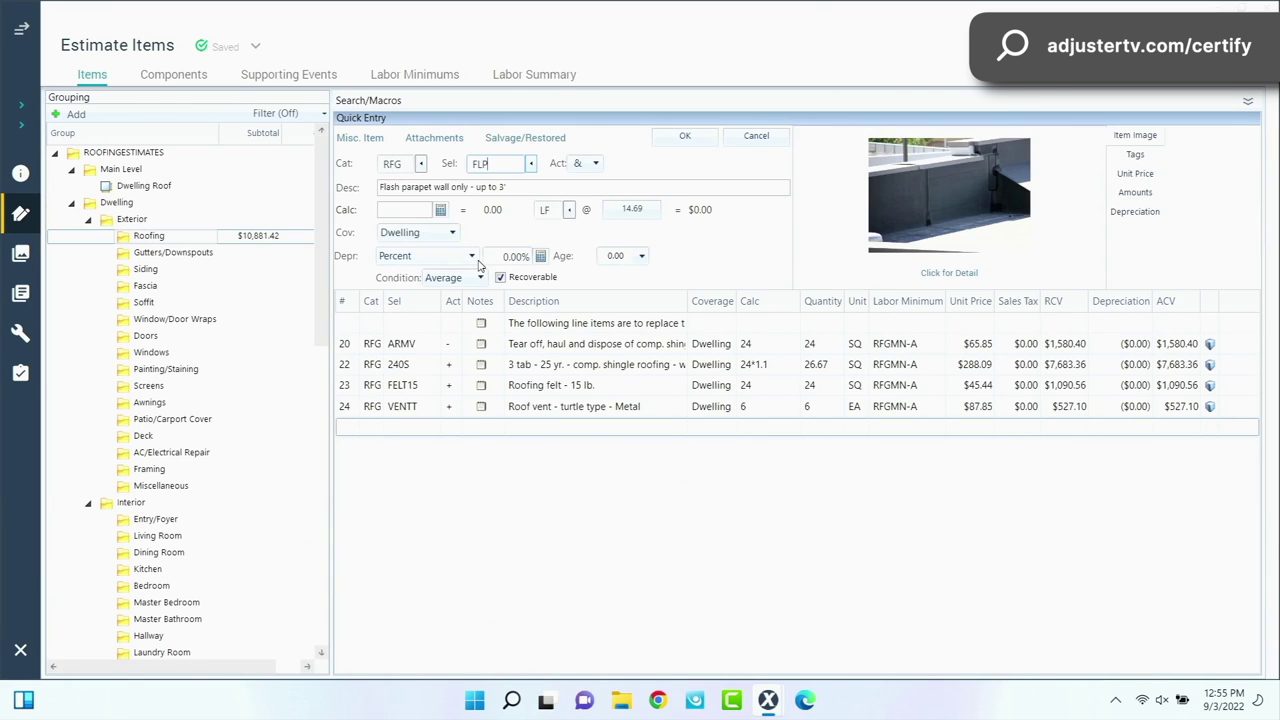
text(IPE)
key(Tab)
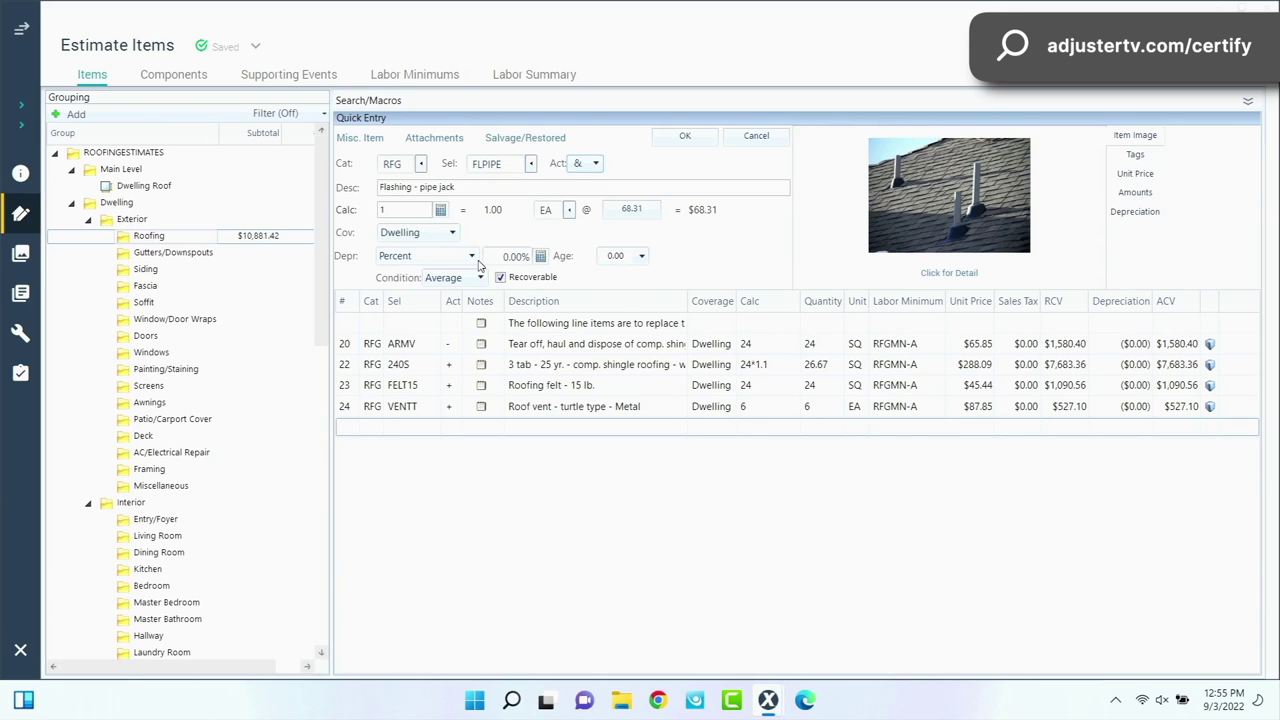
key(plus)
key(Tab)
key(Tab)
text(3)
key(Tab)
key(shift+Tab)
key(Return)
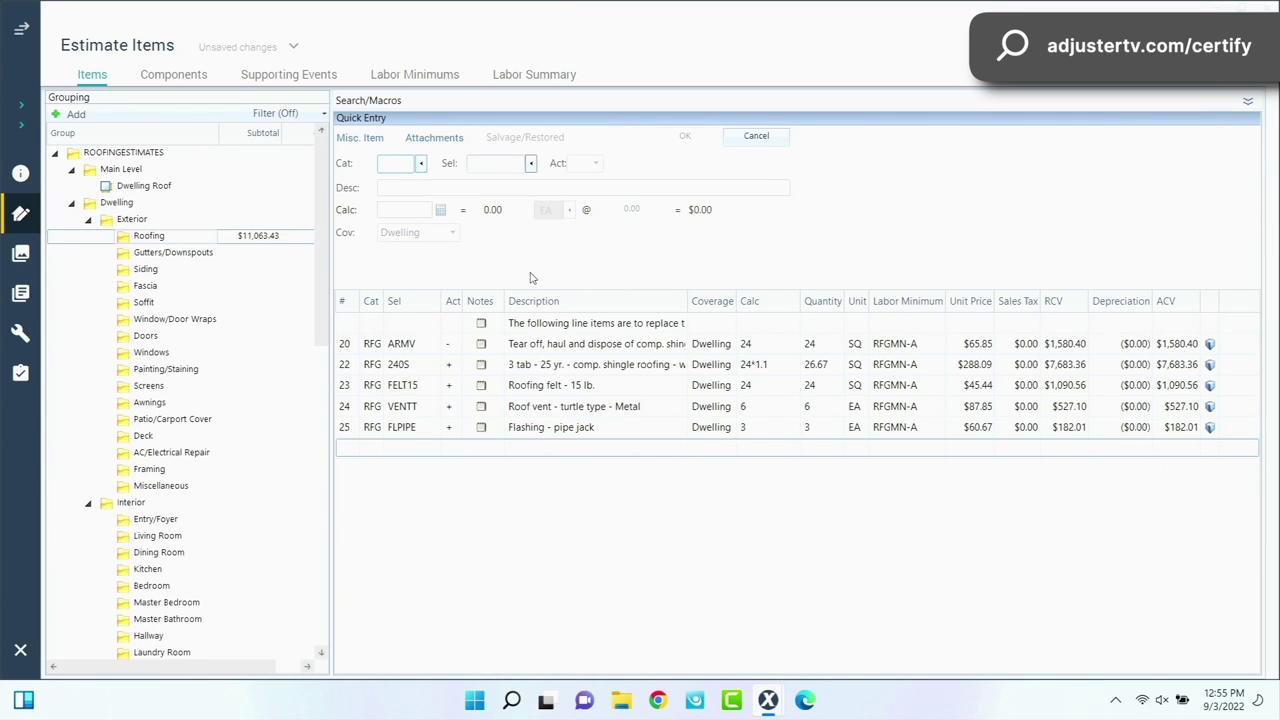
Add line item RFG DRIP for drip edge with the + action and a quantity of 316 linear feet
text(RFG)
key(Tab)
text(D)
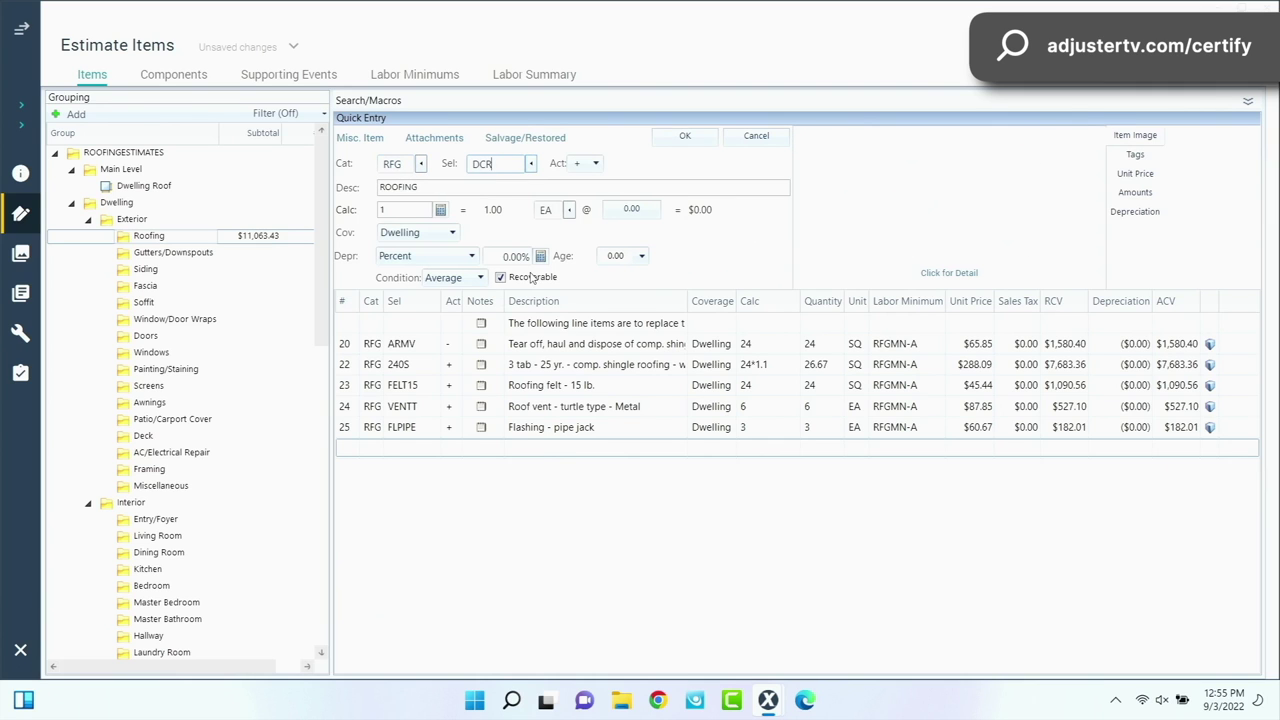
text(RIP)
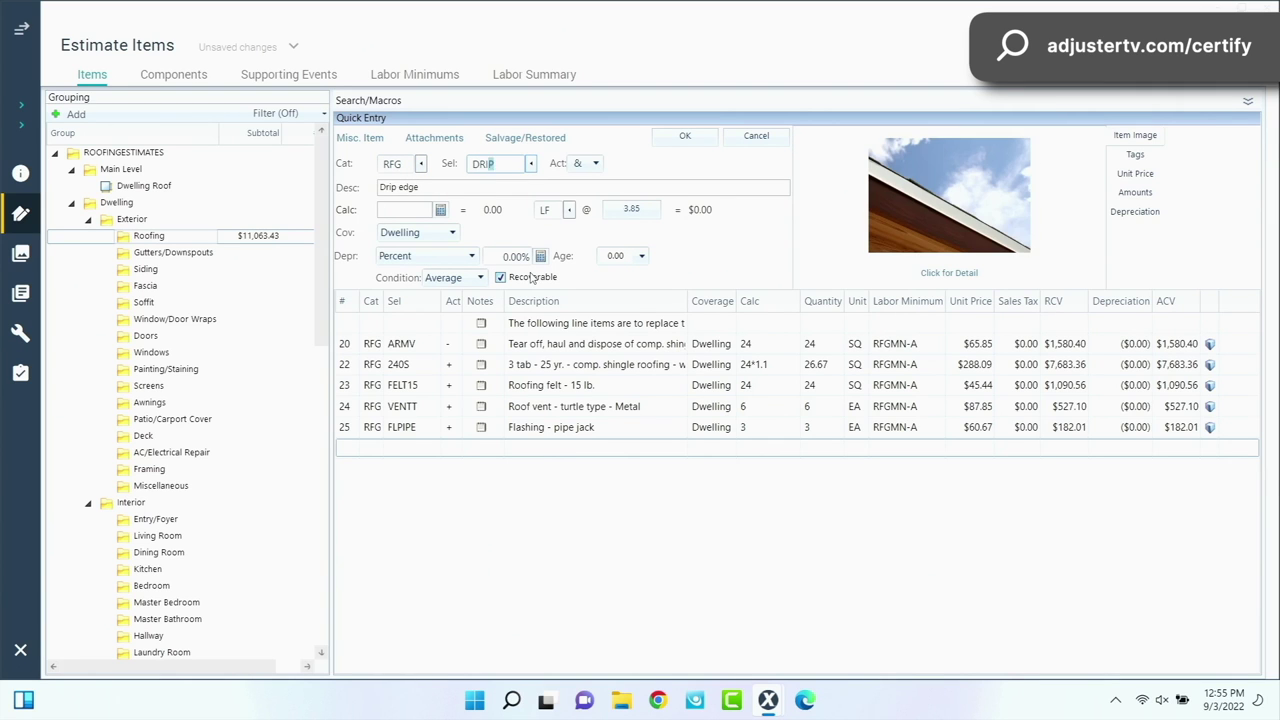
key(Tab)
text(+)
click(595, 163)
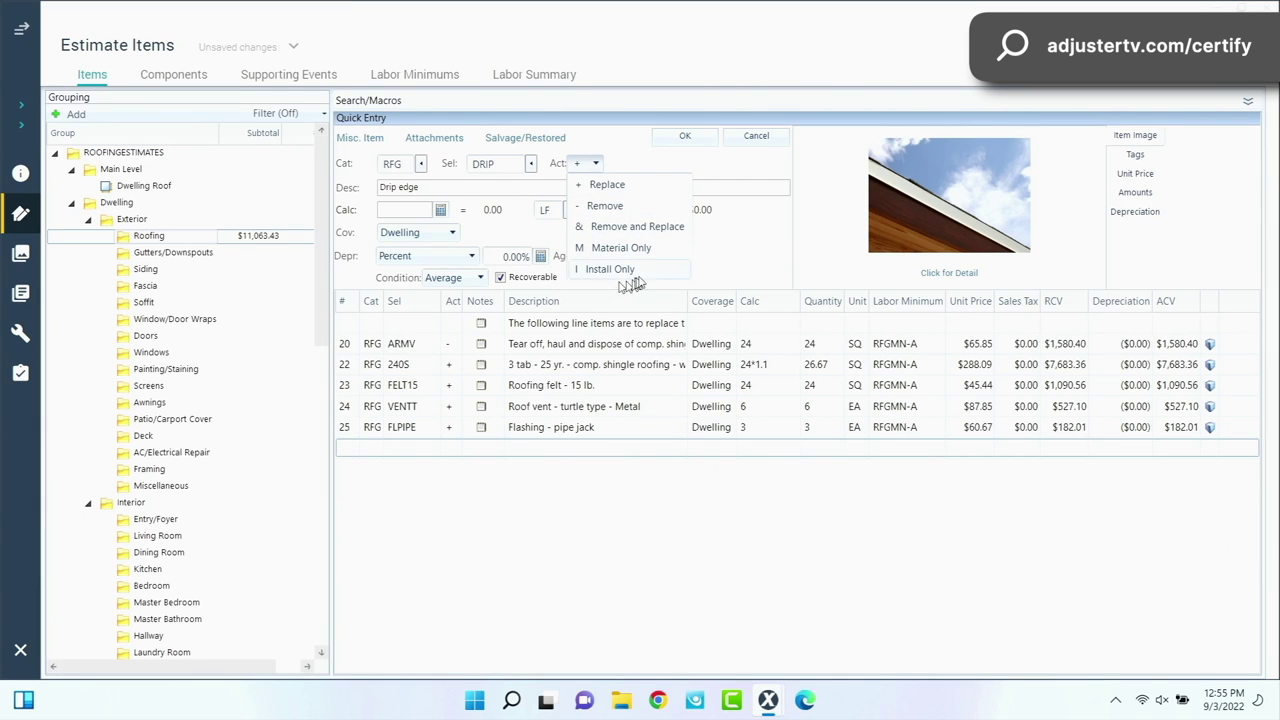
click(748, 268)
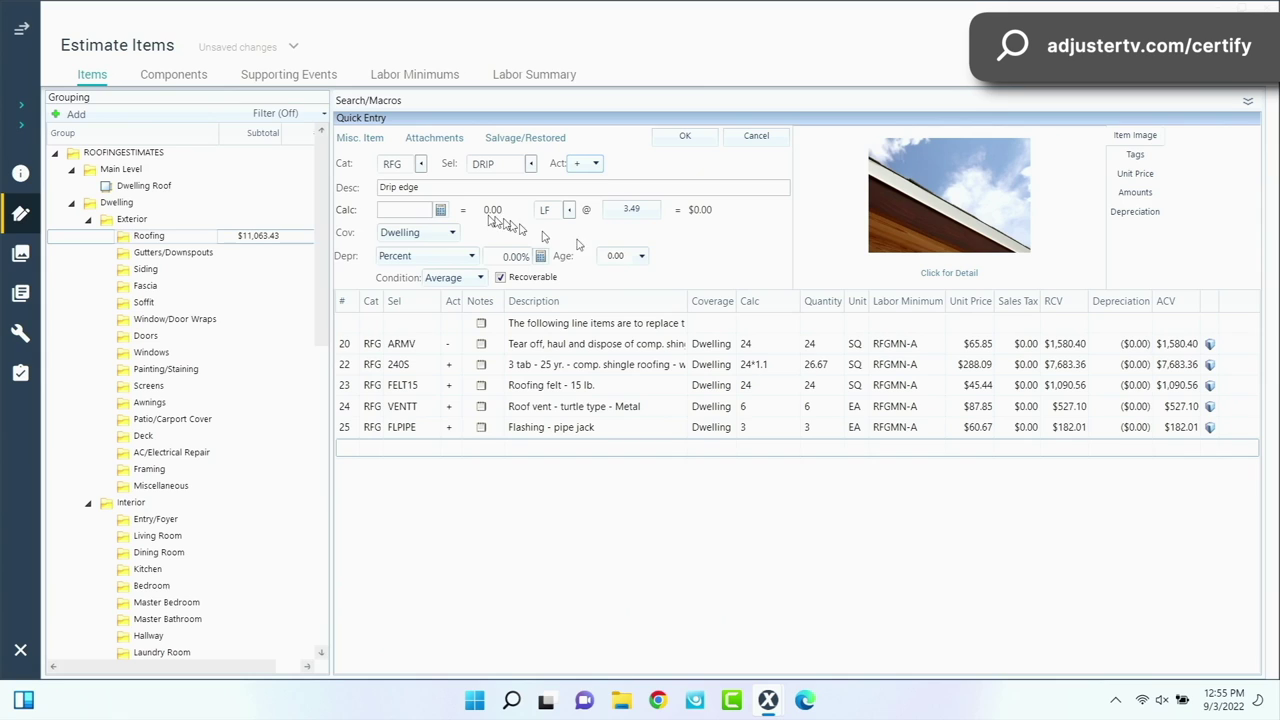
click(390, 210)
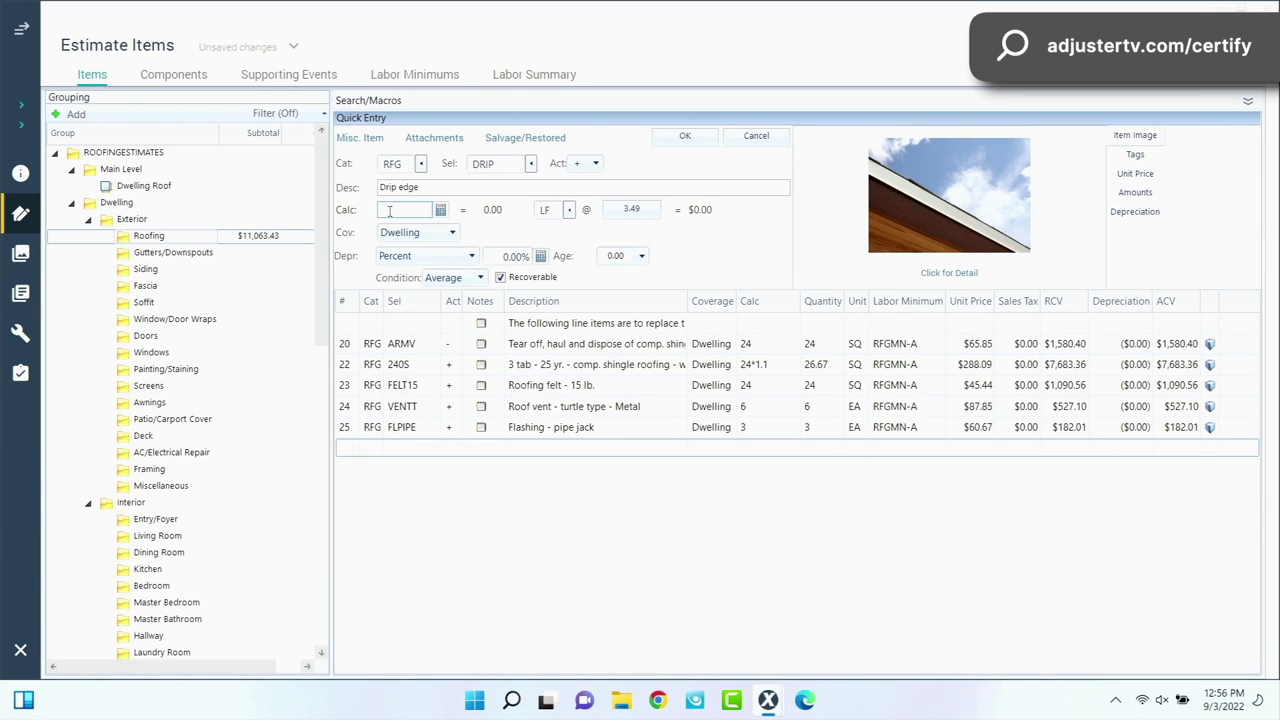
text(316)
key(Tab)
key(Return)
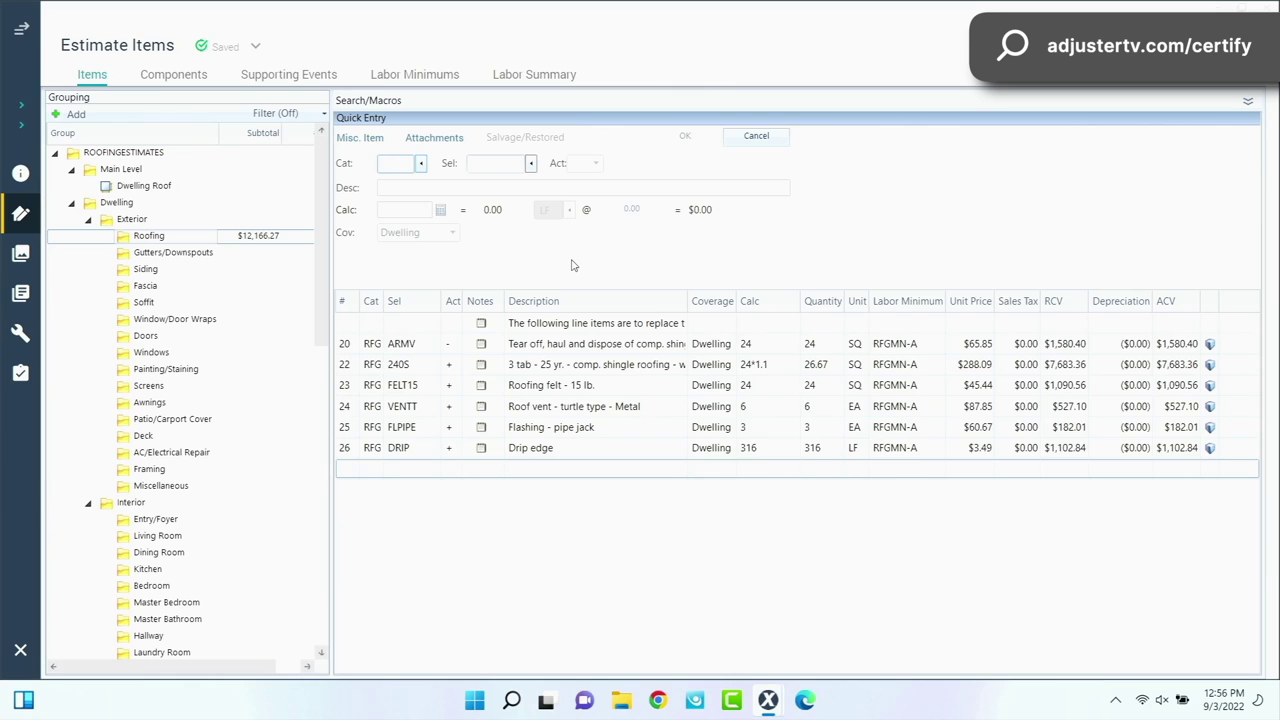
Enter line item ELS DISHRS to detach and reset the digital satellite system
text(ELS)
key(Tab)
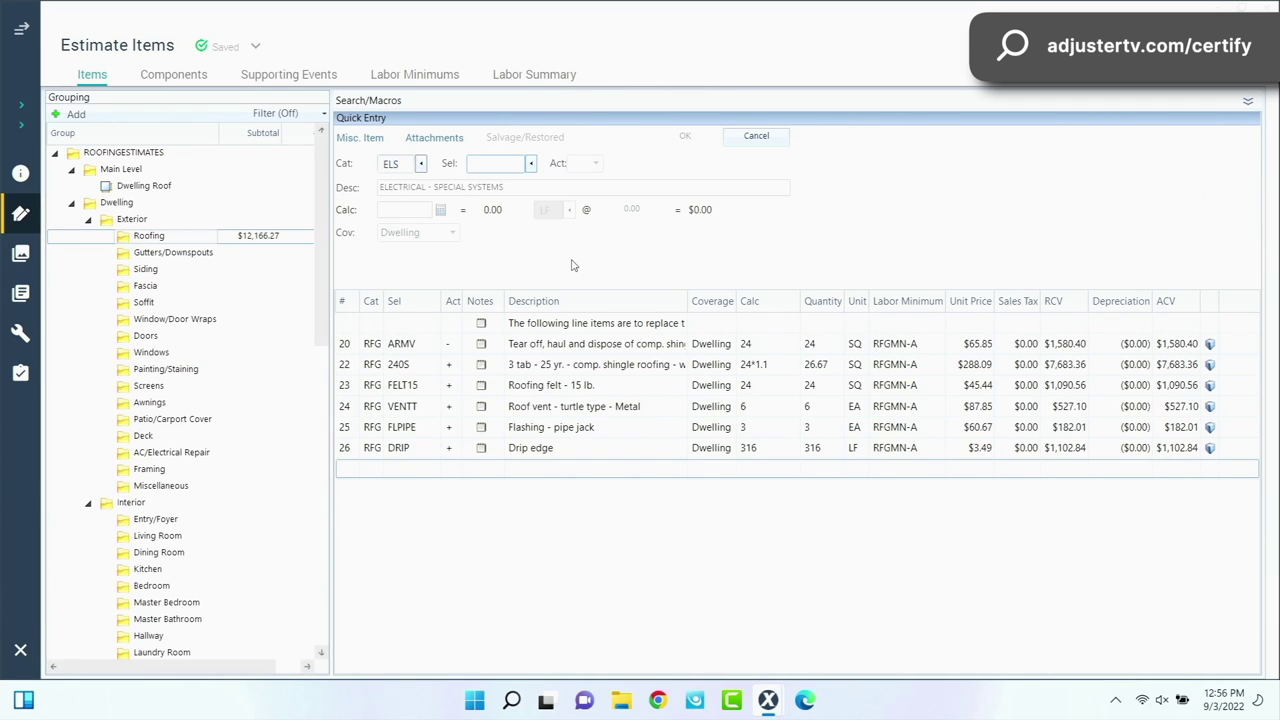
text(DISHH)
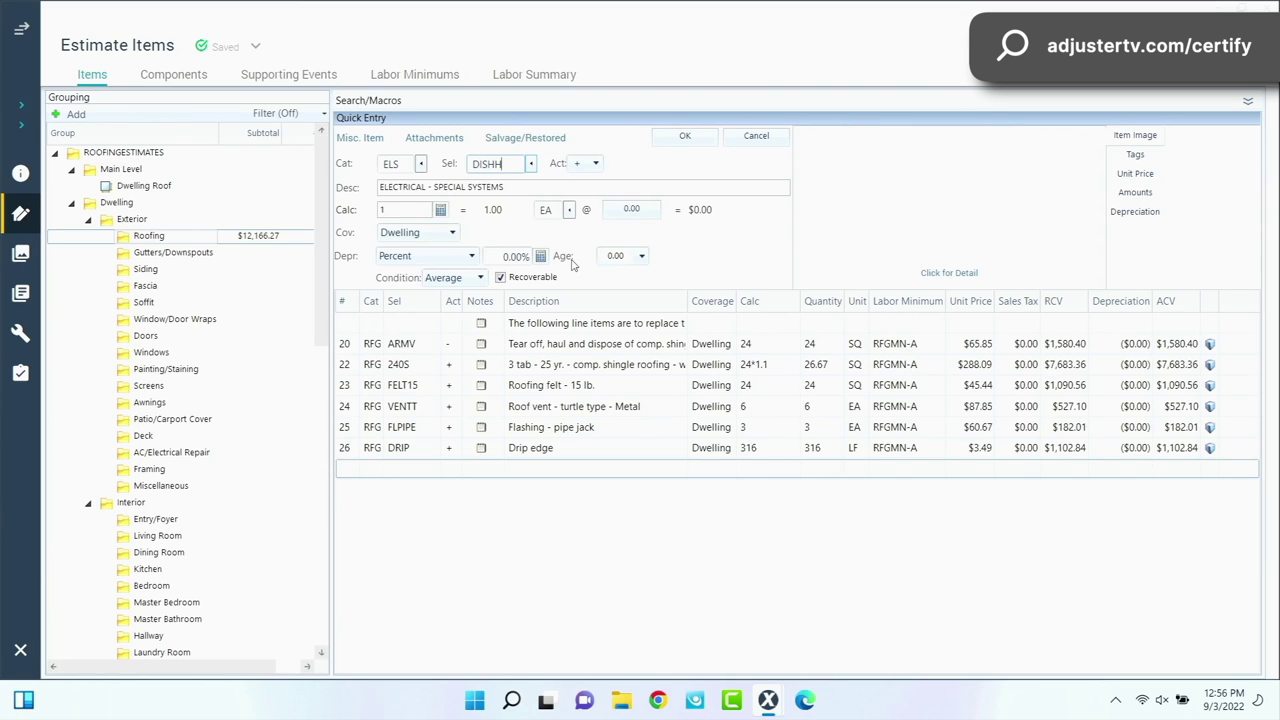
key(BackSpace)
text(RR)
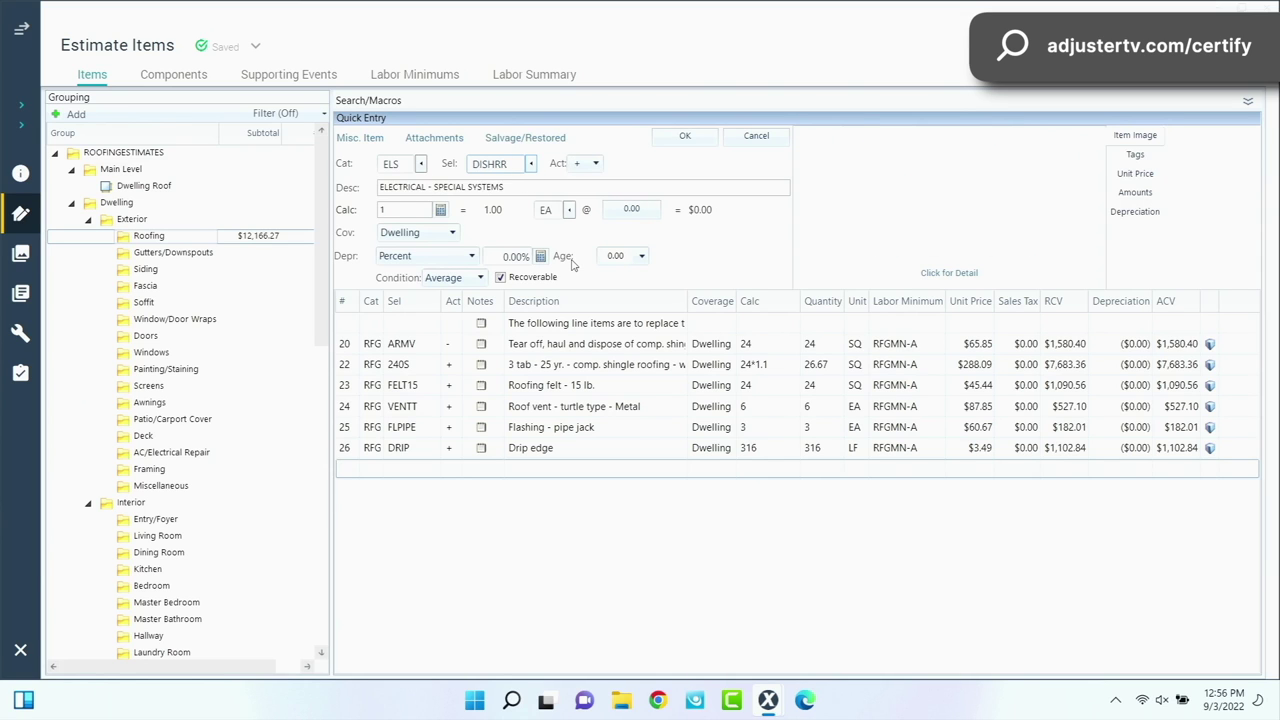
key(BackSpace)
text(S)
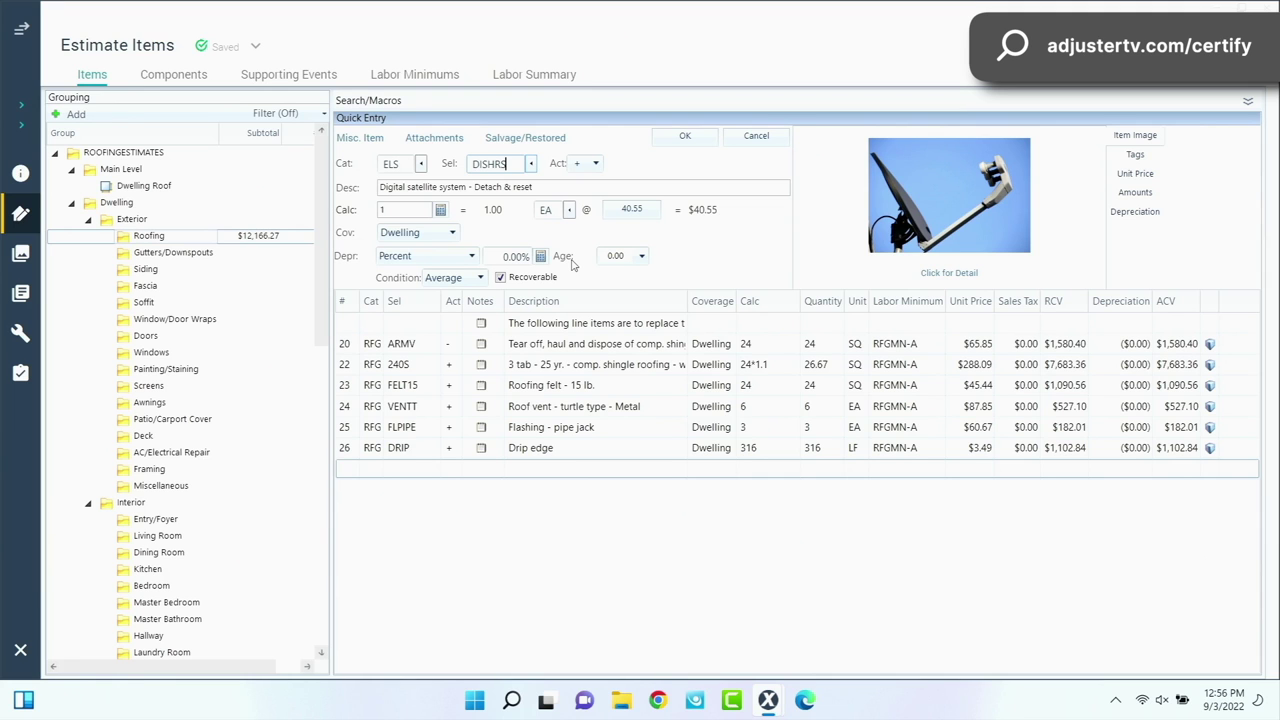
Read the item definition for the satellite detach and reset, then save the line item with a quantity of 1
click(519, 193)
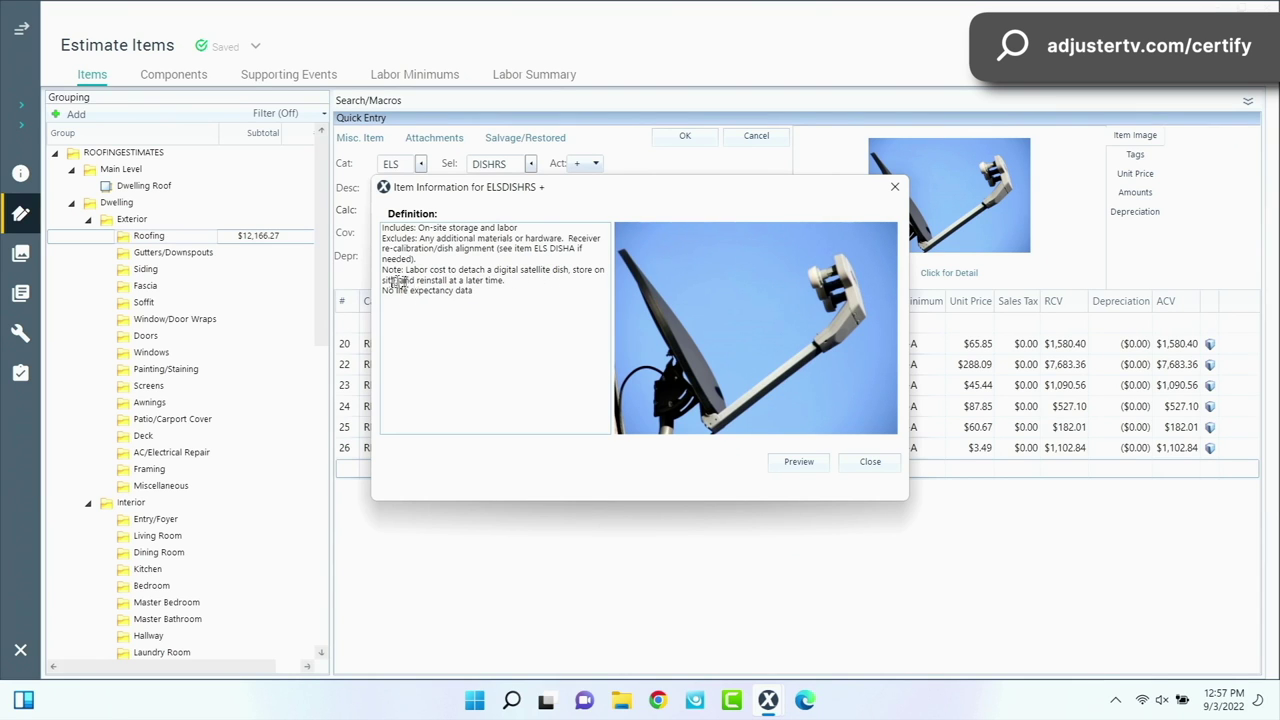
click(453, 305)
click(586, 243)
click(431, 246)
click(490, 255)
click(866, 461)
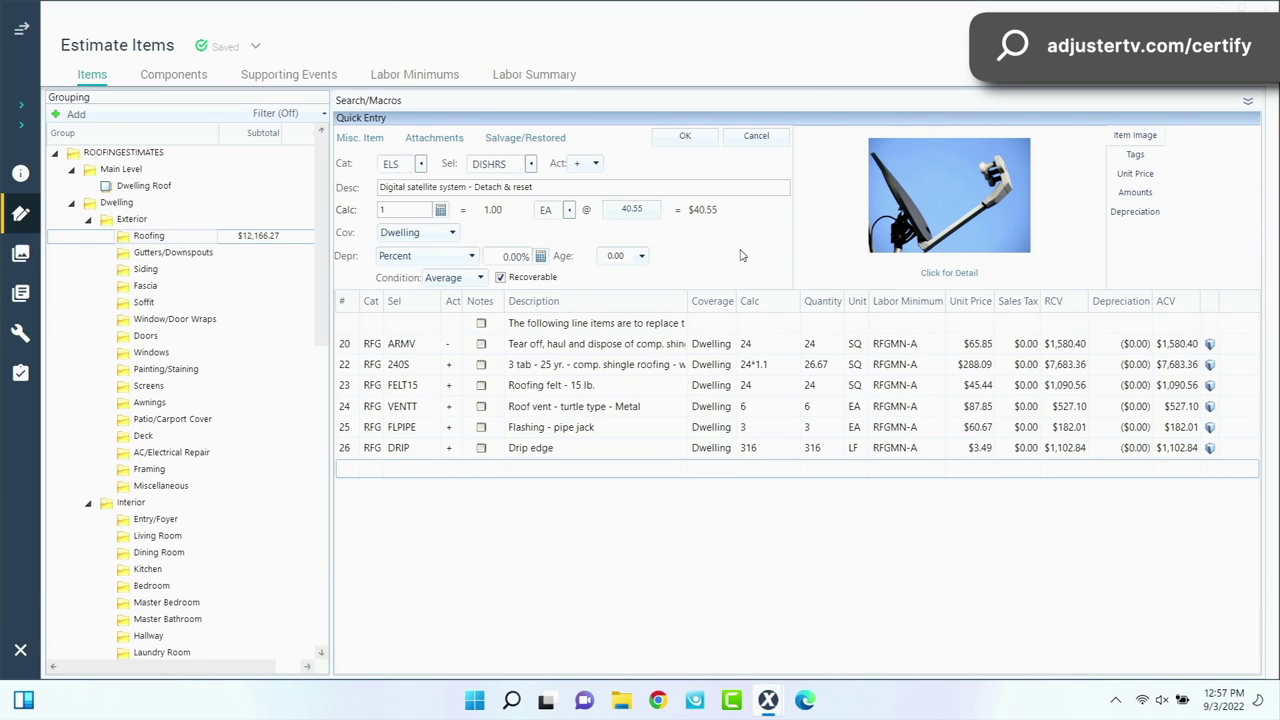
click(702, 136)
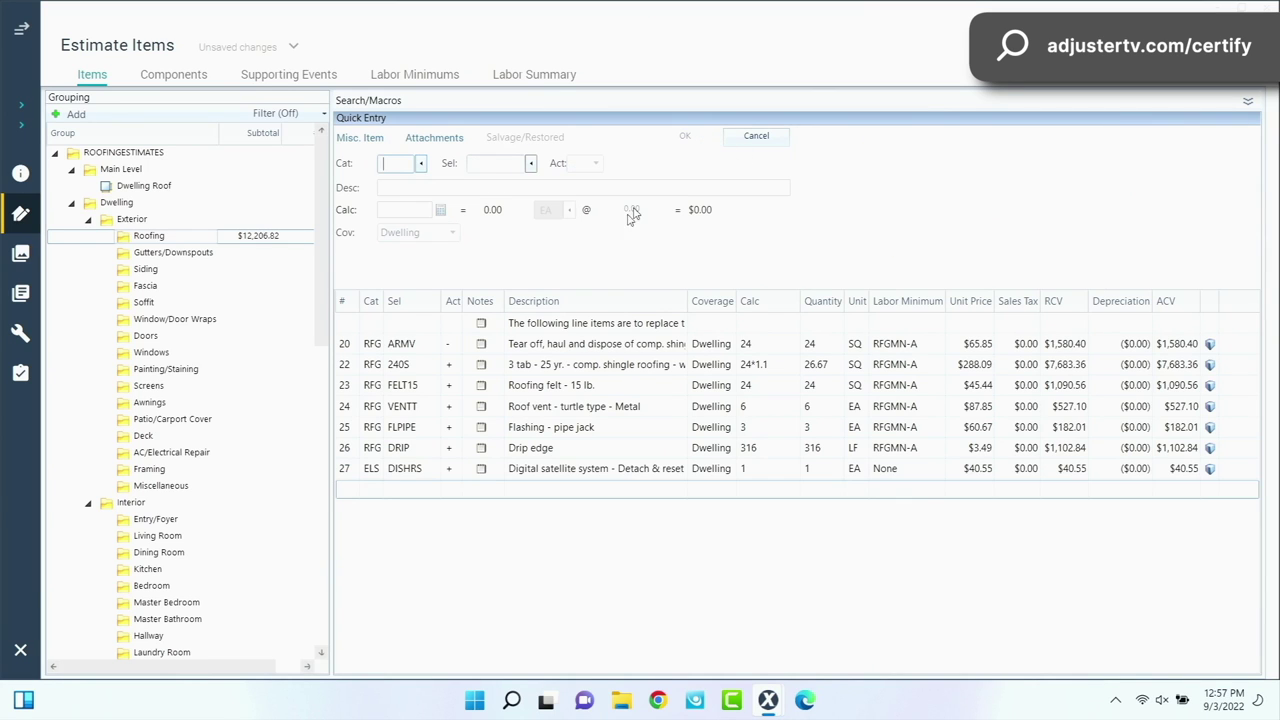
Review the roof replacement note's wording on age, lifespan, condition and depreciation
click(358, 499)
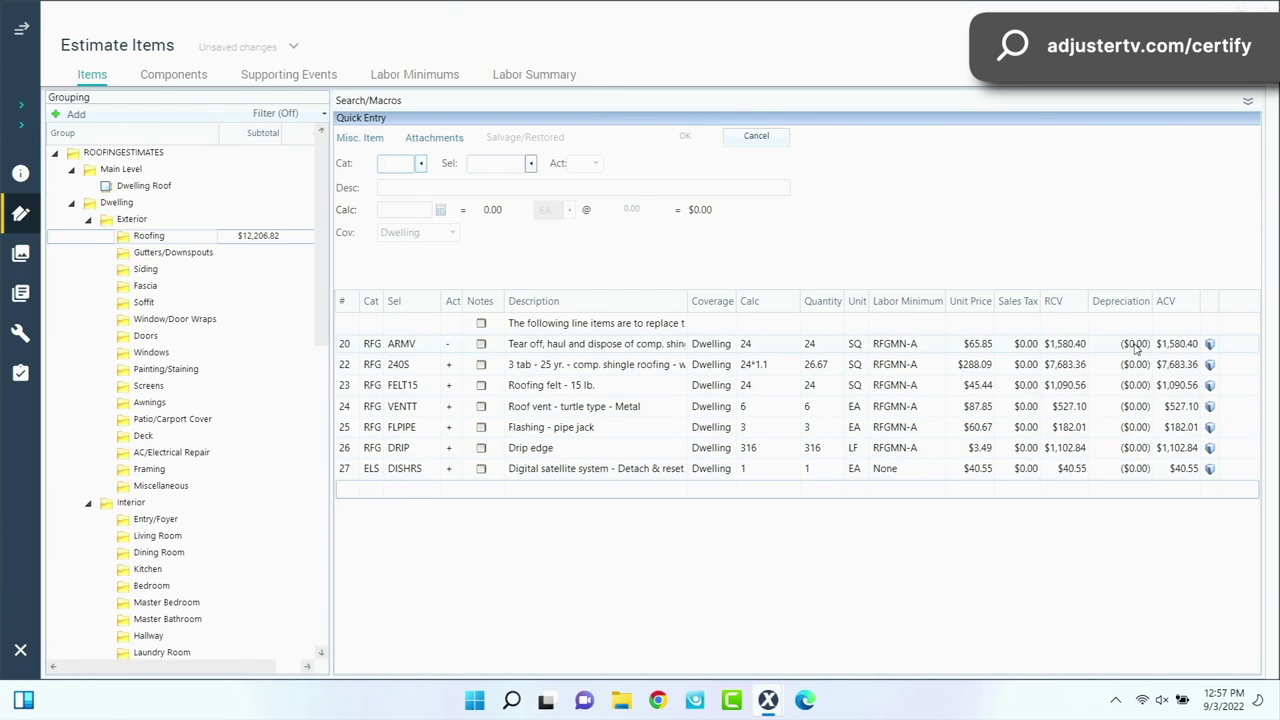
click(480, 325)
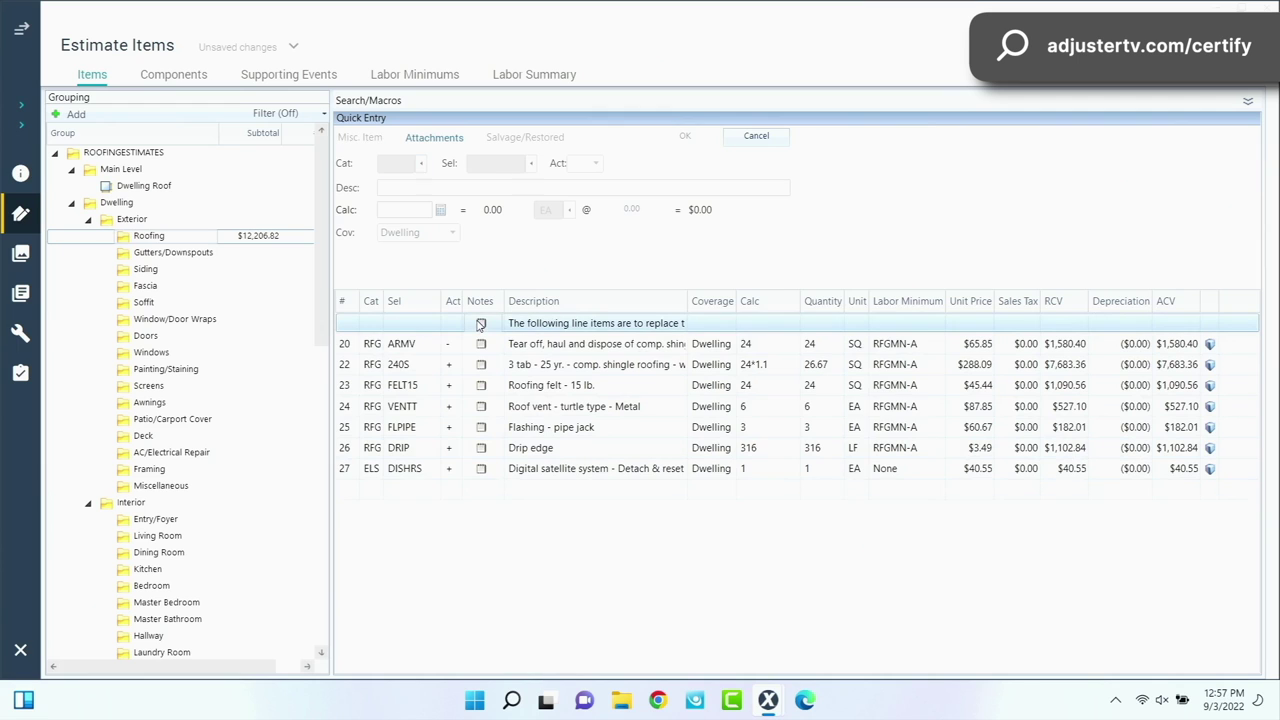
click(480, 325)
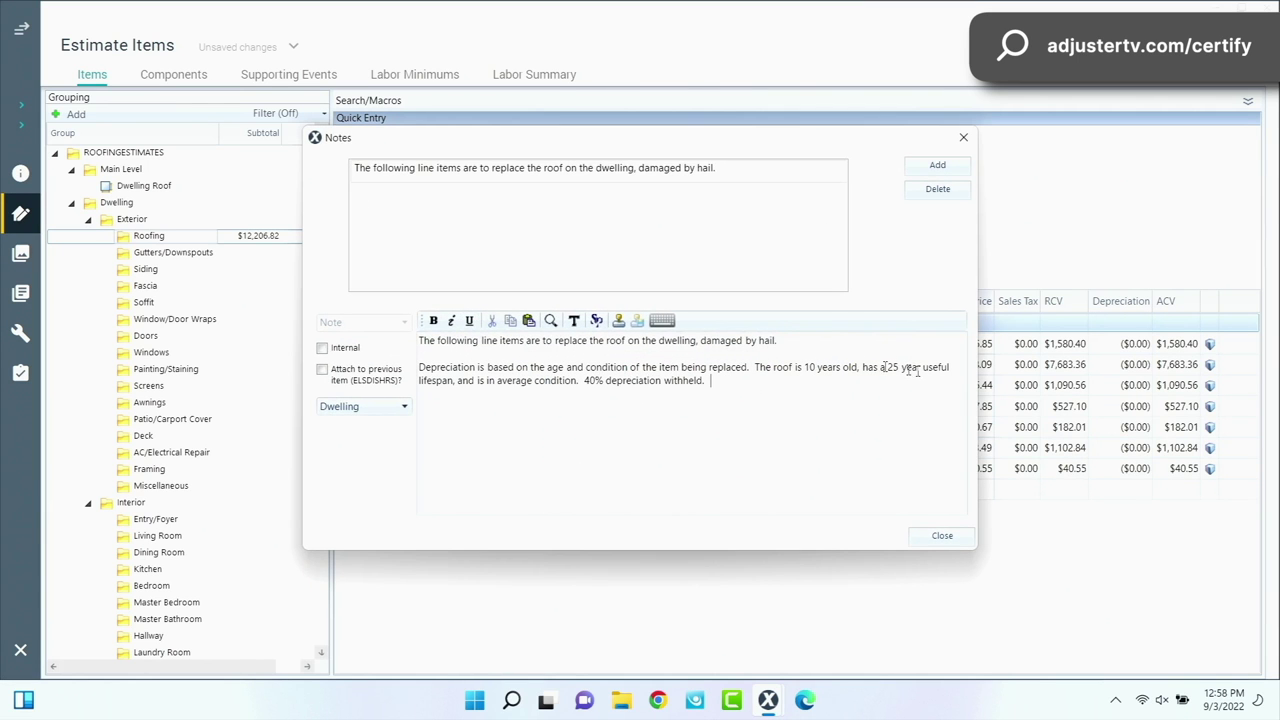
click(942, 535)
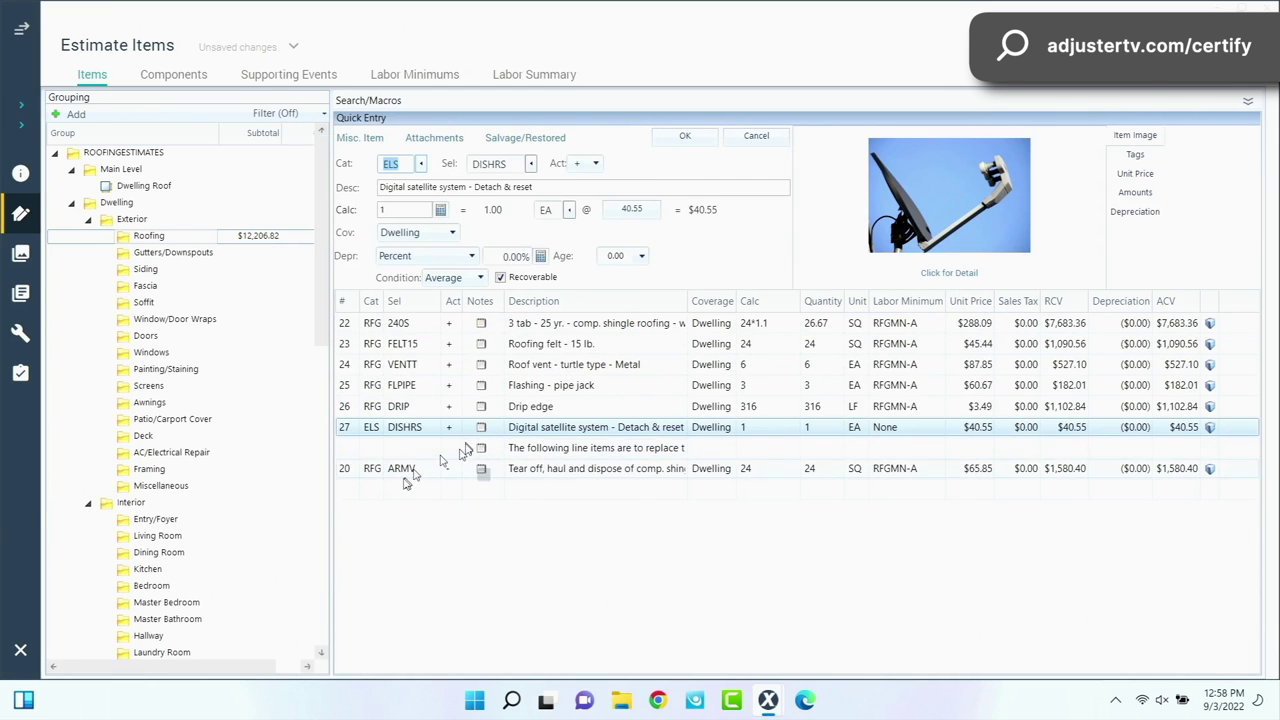
Save the satellite item and move the roof replacement note above the 240S shingle item at the start of the list
click(686, 136)
click(350, 474)
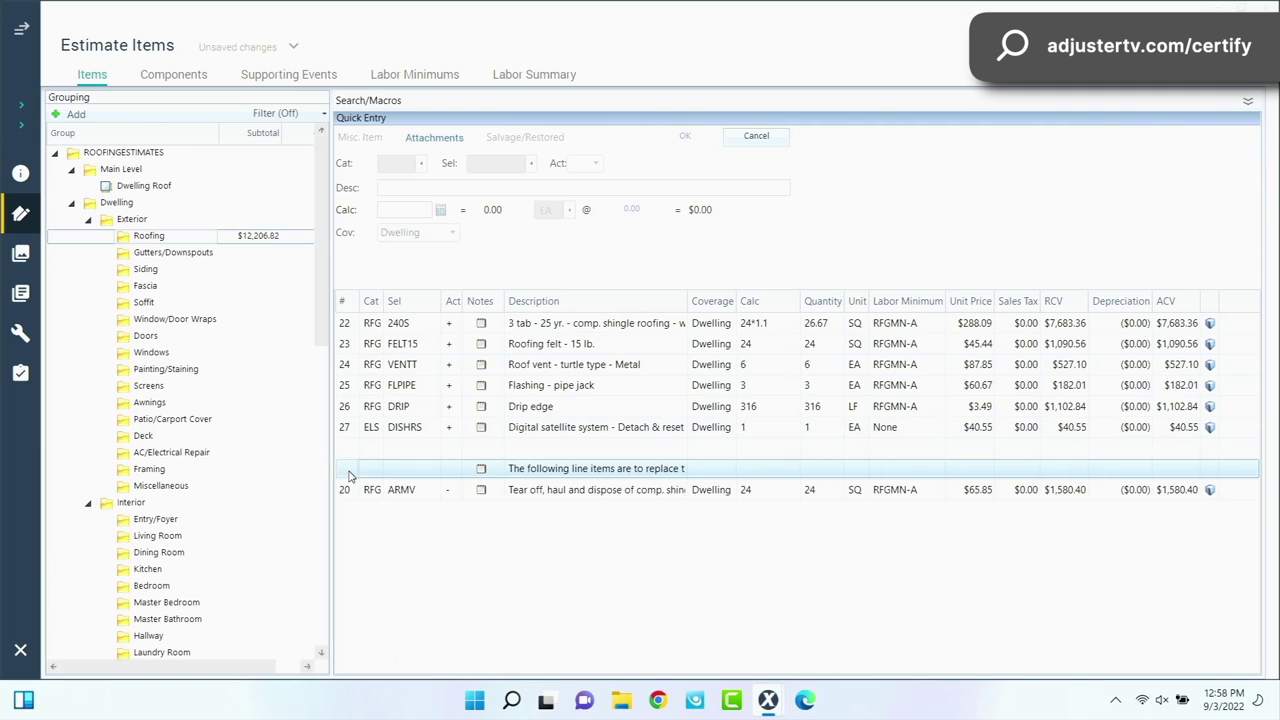
drag(350, 474, 350, 332)
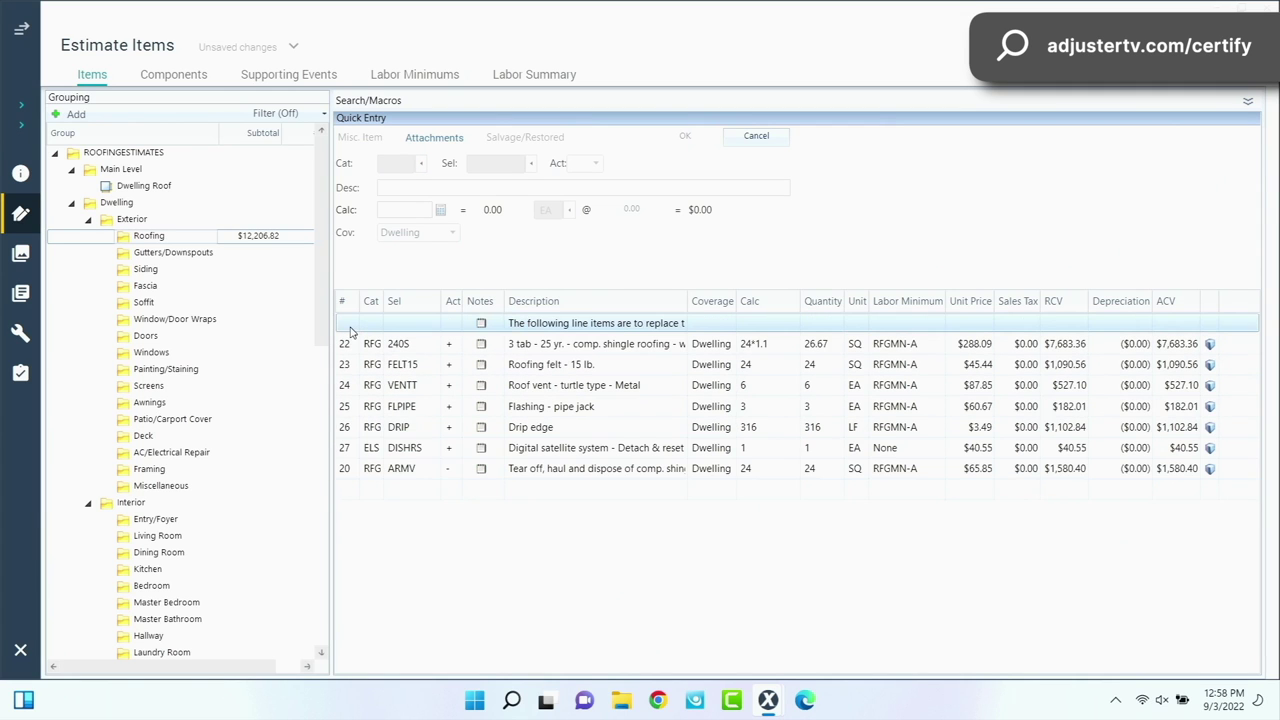
click(370, 489)
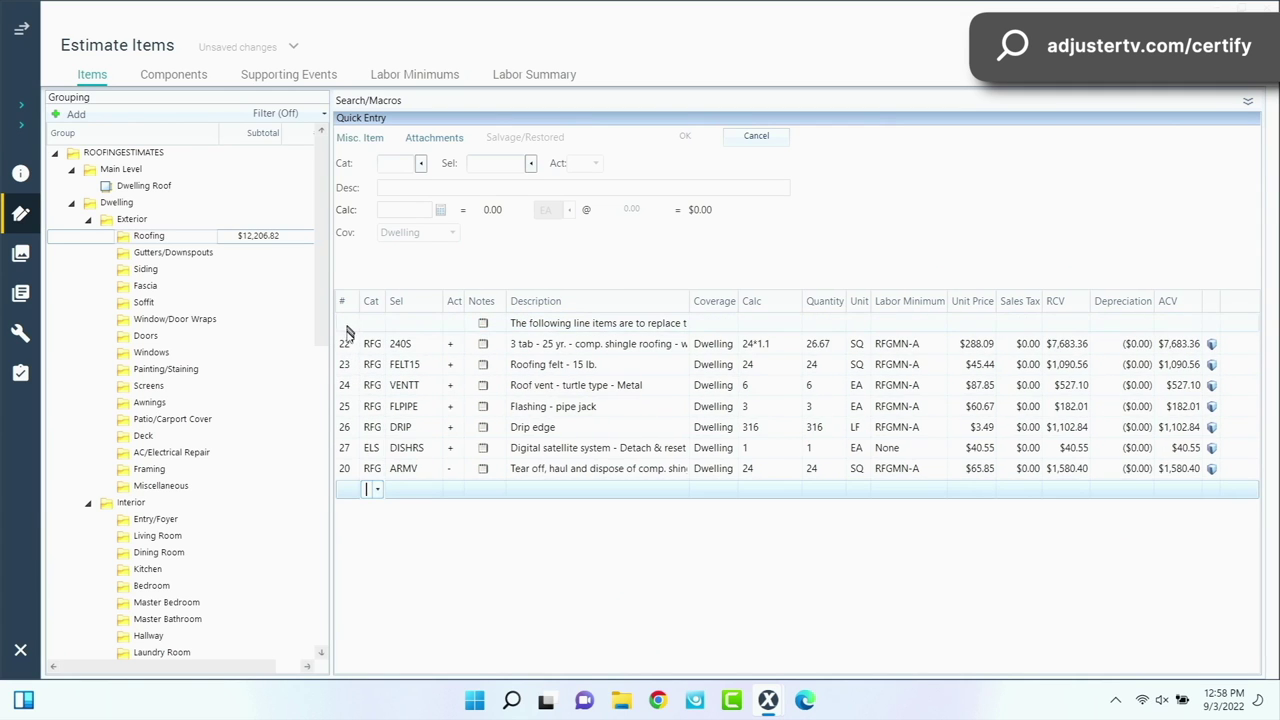
Apply 40 percent depreciation to all seven roofing line items with Global Changes
click(345, 343)
shift+click(350, 476)
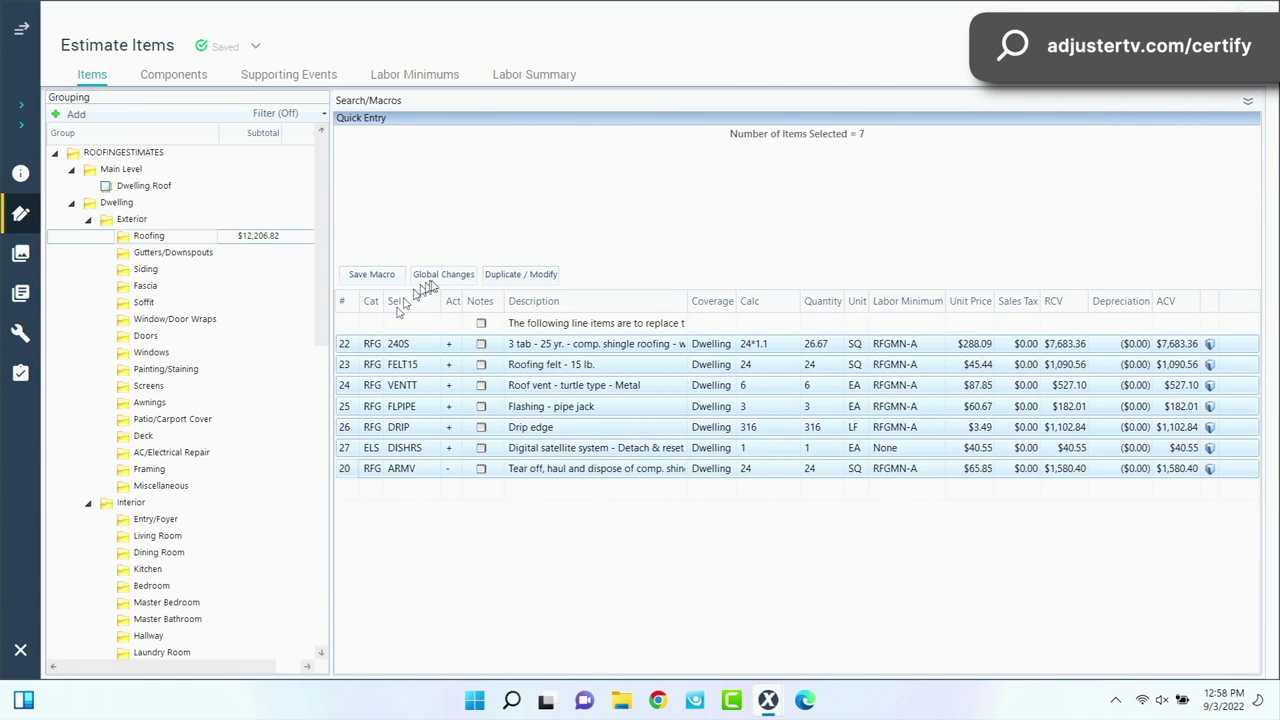
click(444, 277)
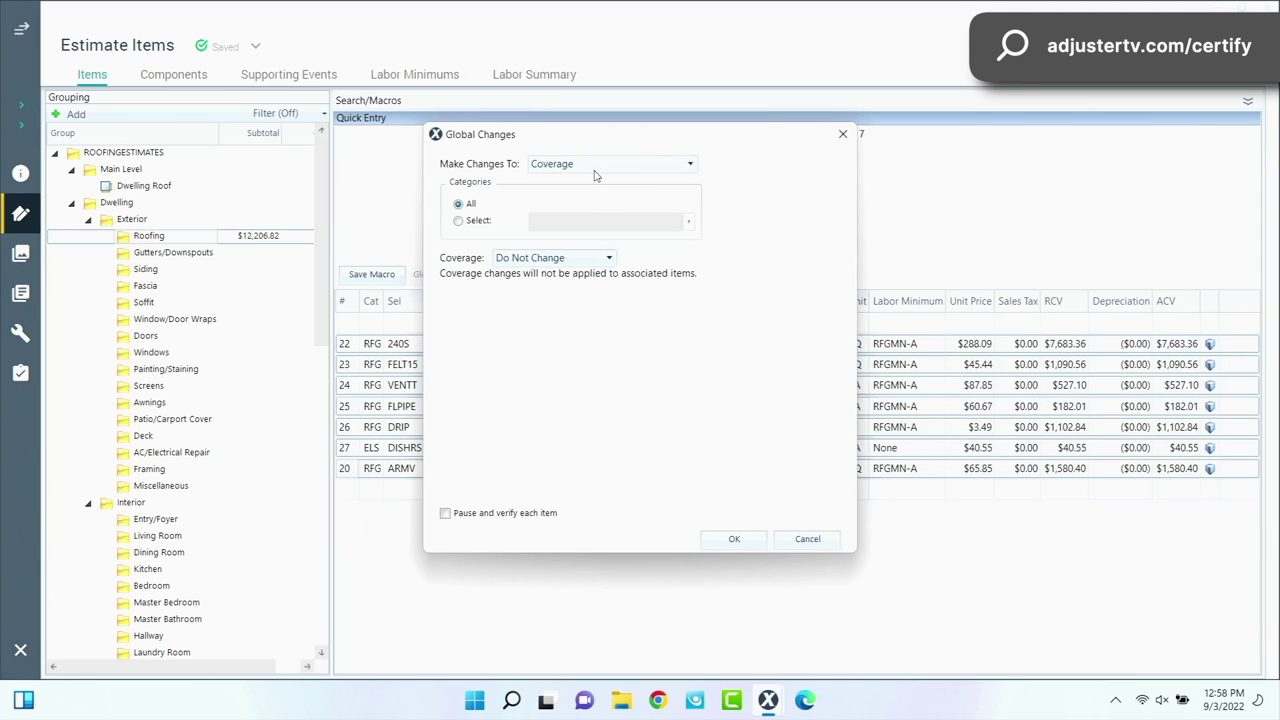
click(595, 166)
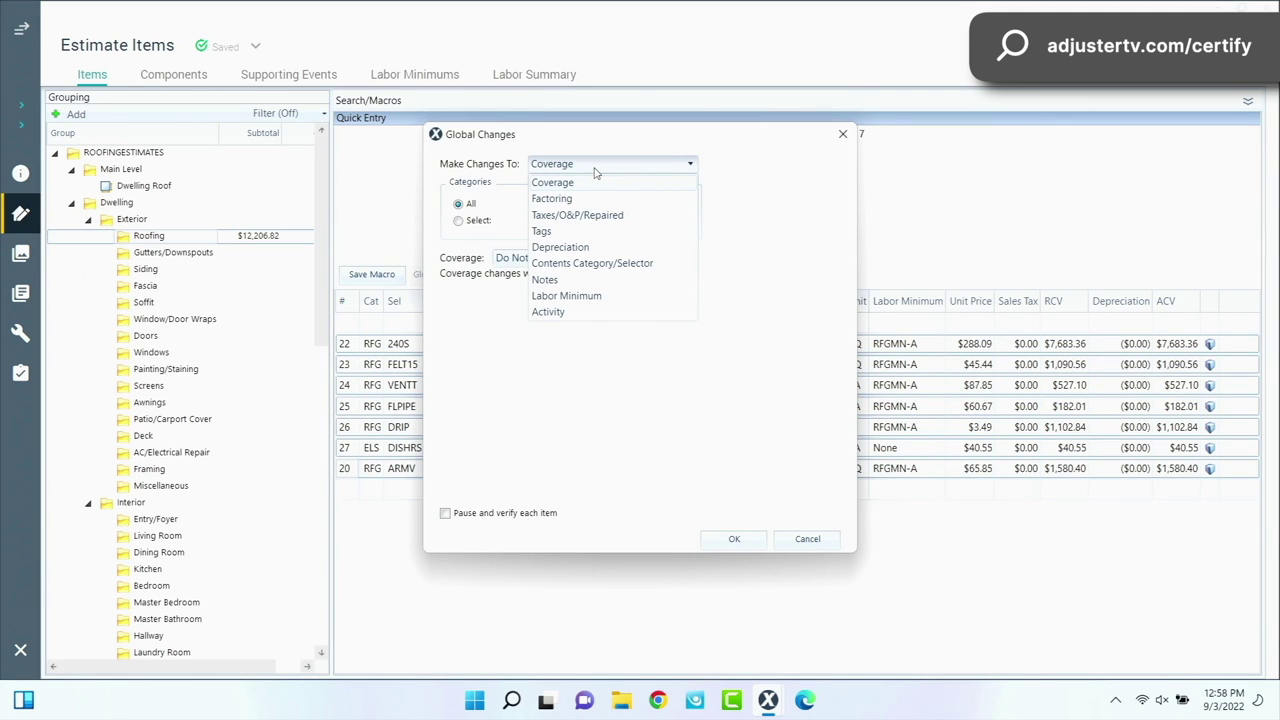
click(588, 248)
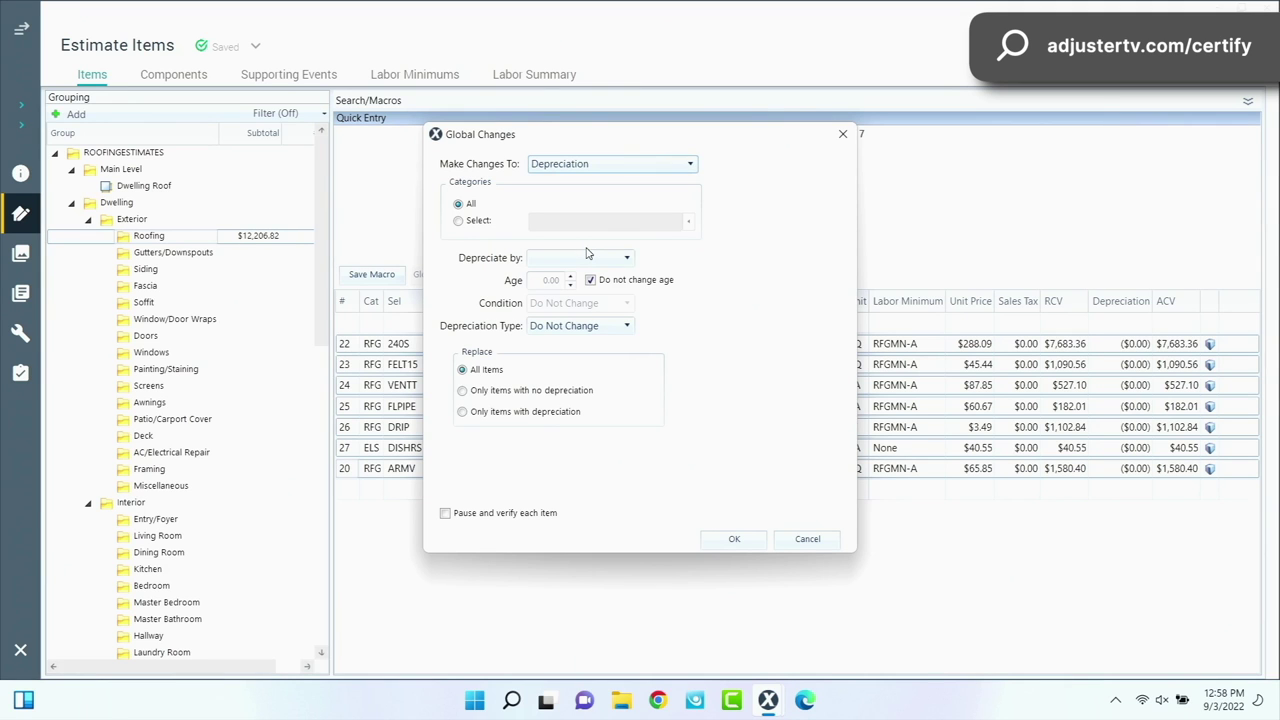
click(612, 260)
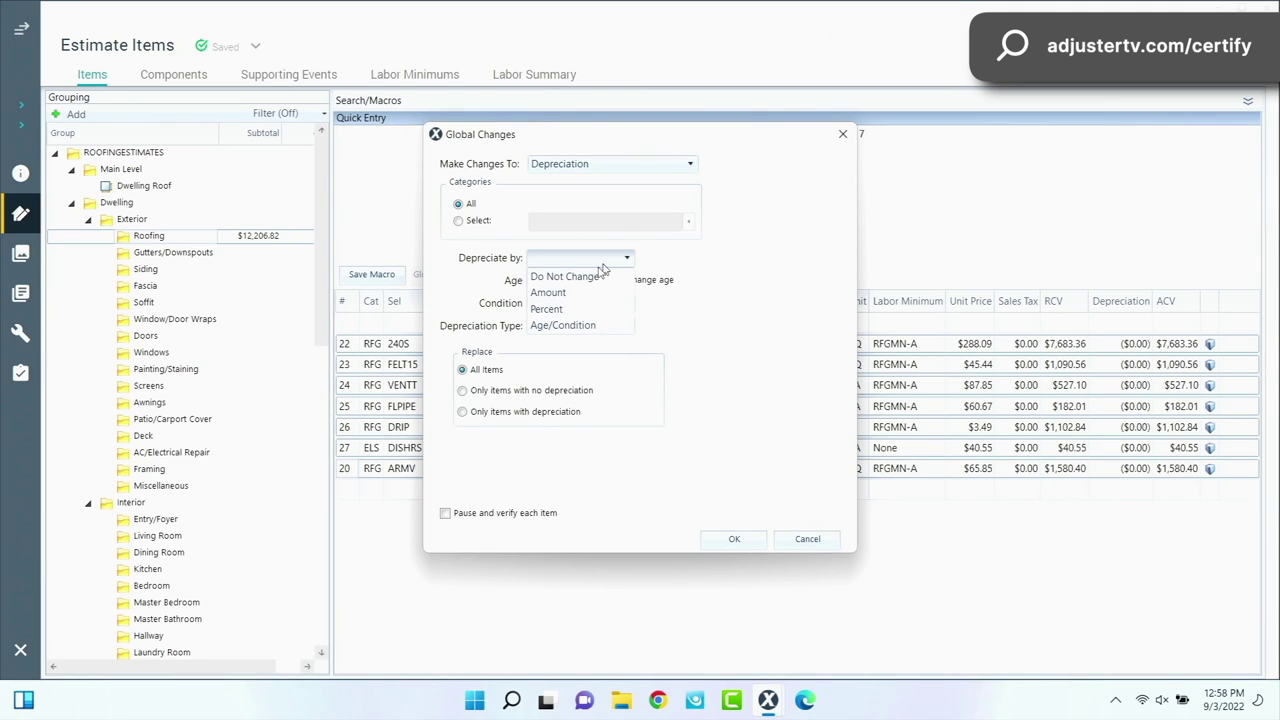
click(582, 314)
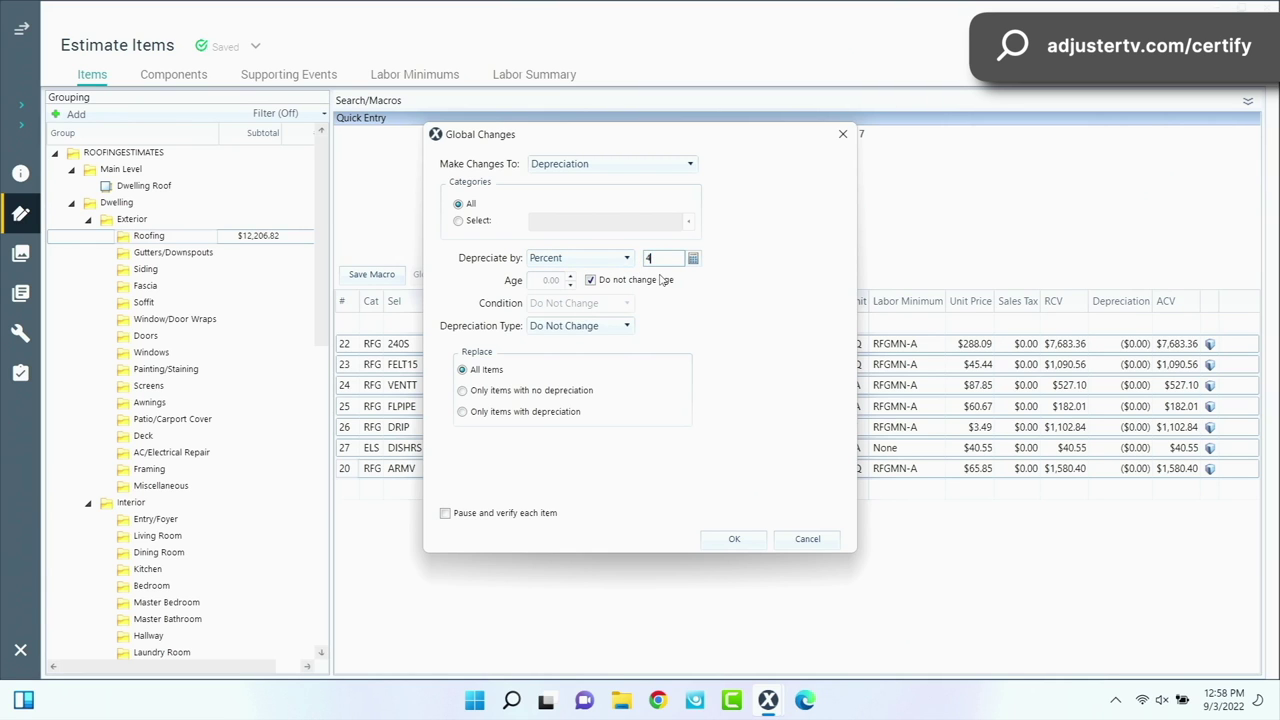
text(40)
click(735, 539)
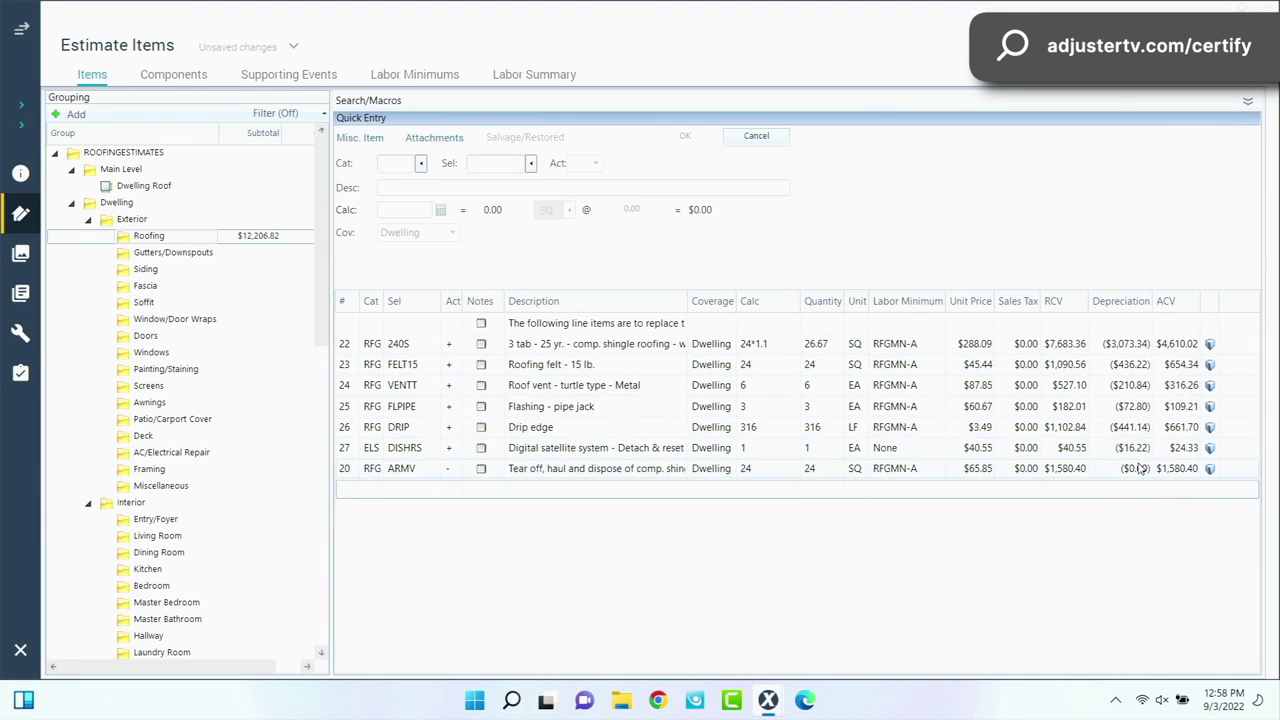
Set up a global depreciation change for all seven line items by Age/Condition with an age of 10
click(362, 470)
shift+click(345, 352)
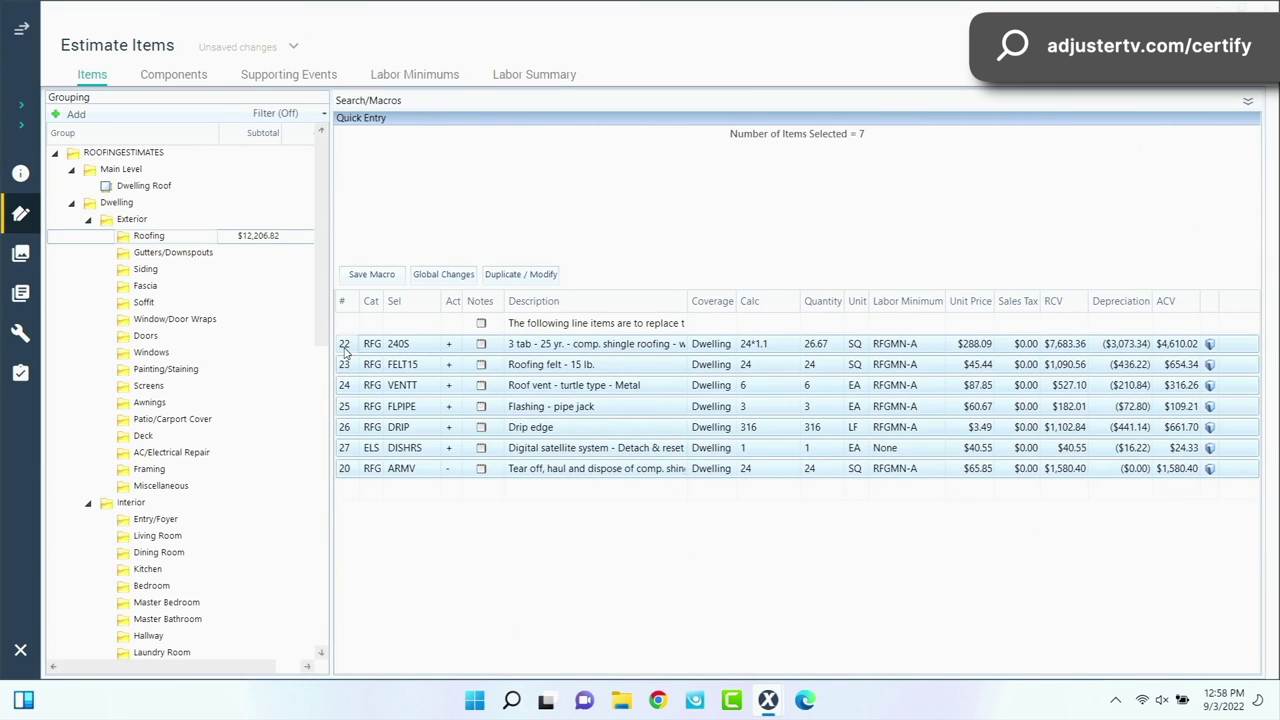
click(446, 275)
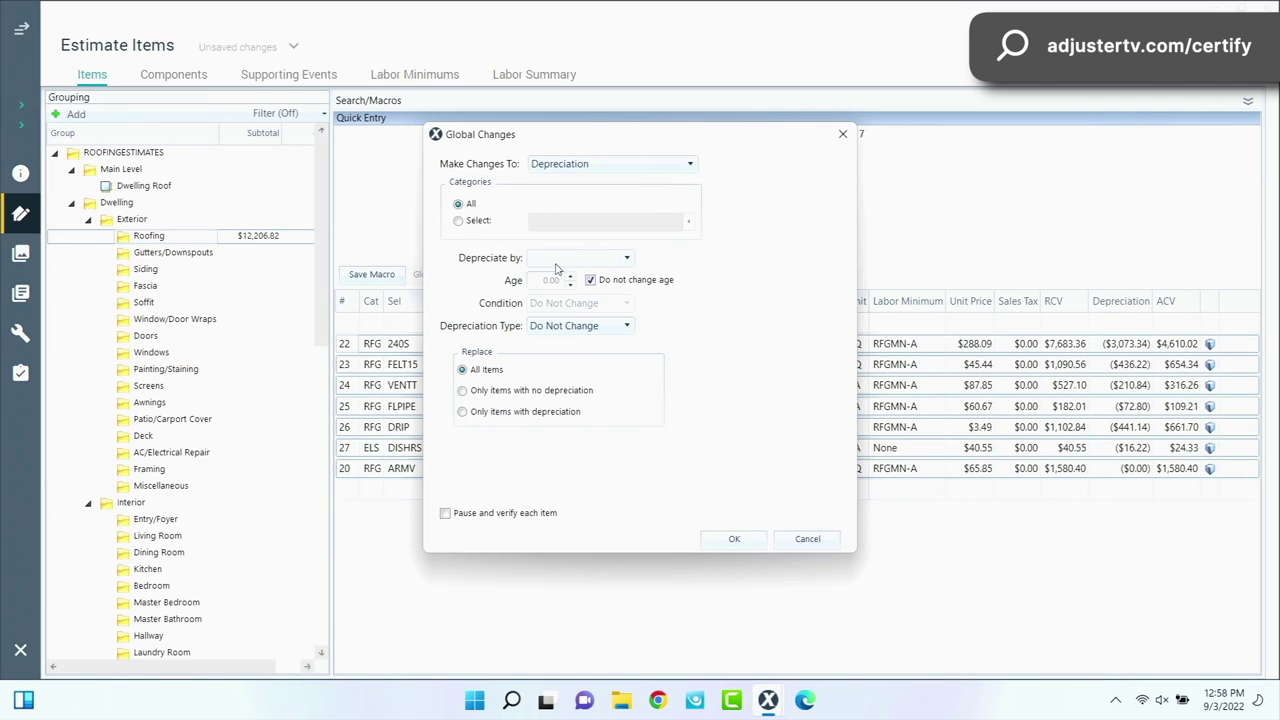
click(558, 260)
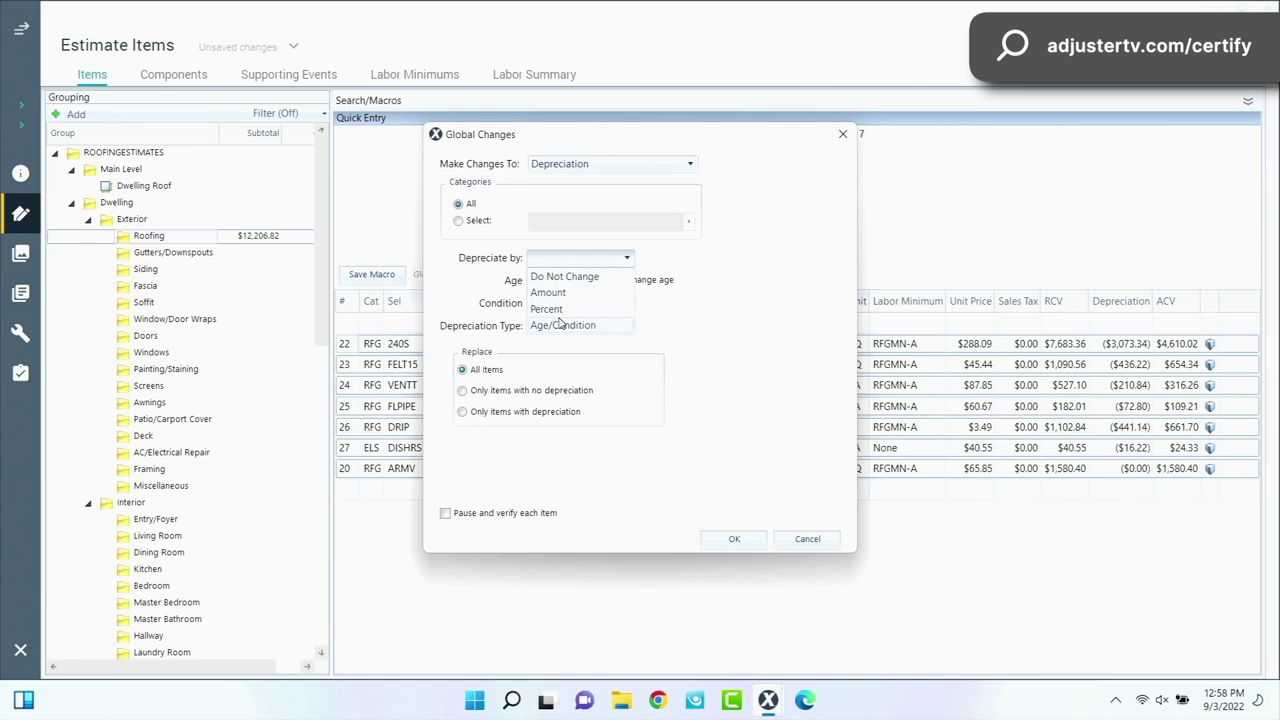
click(561, 325)
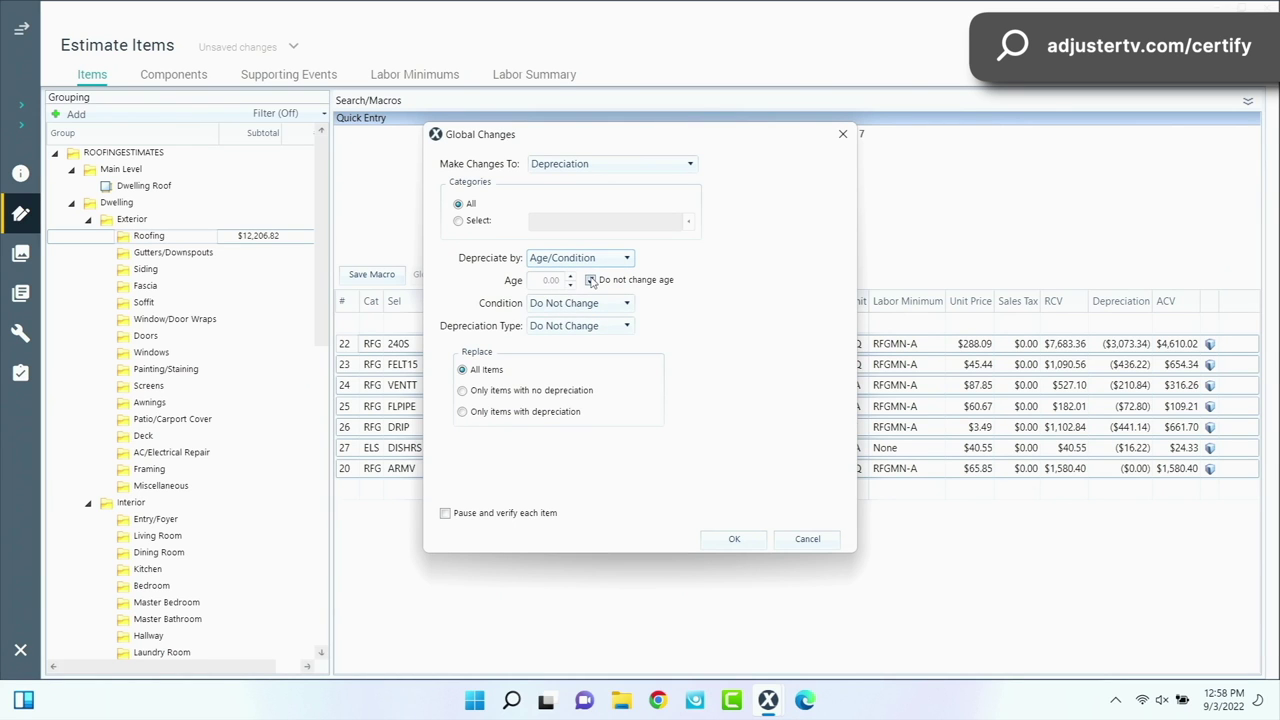
click(590, 280)
double_click(547, 282)
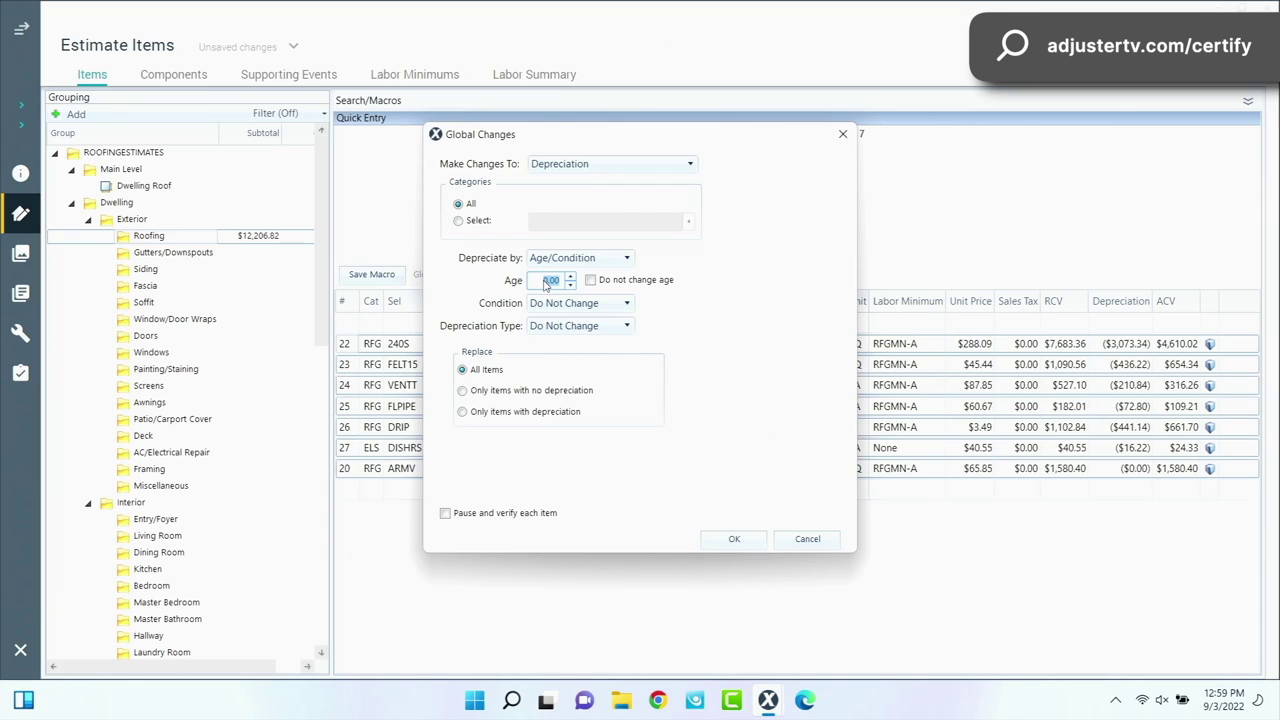
text(10)
key(Tab)
Leave condition and depreciation type at Do Not Change and apply the global depreciation change to all items
click(592, 304)
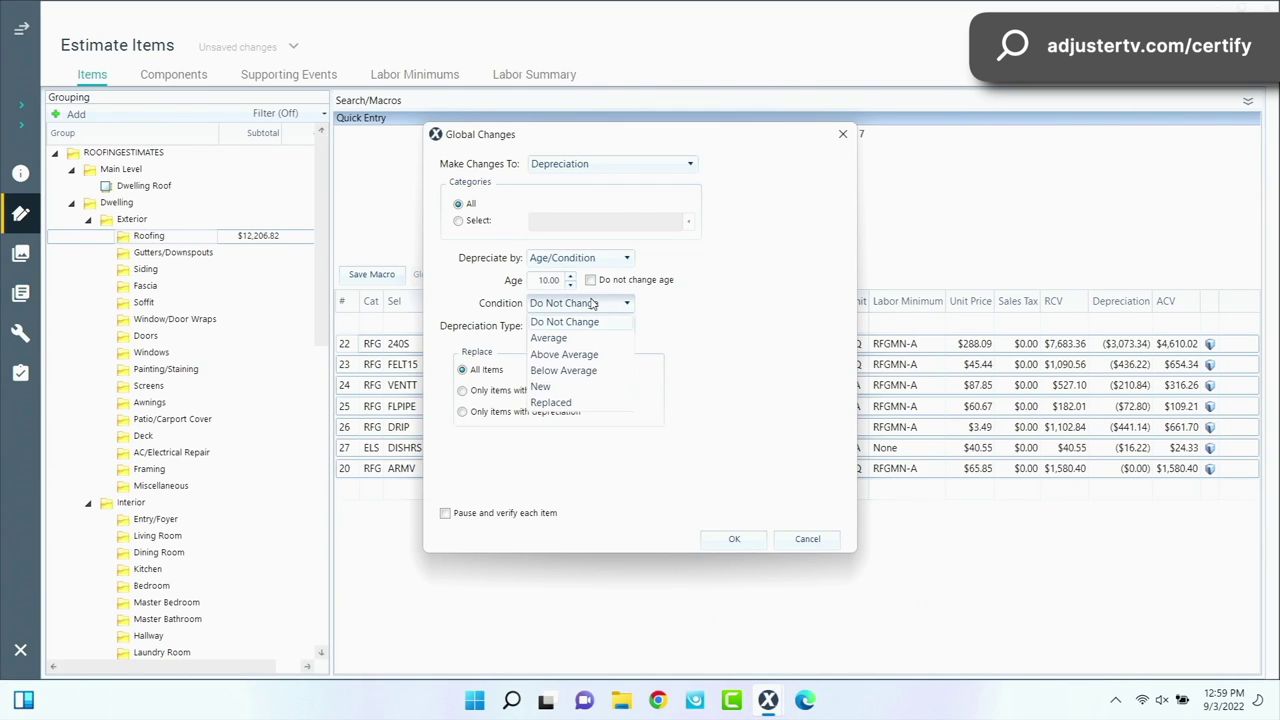
click(644, 333)
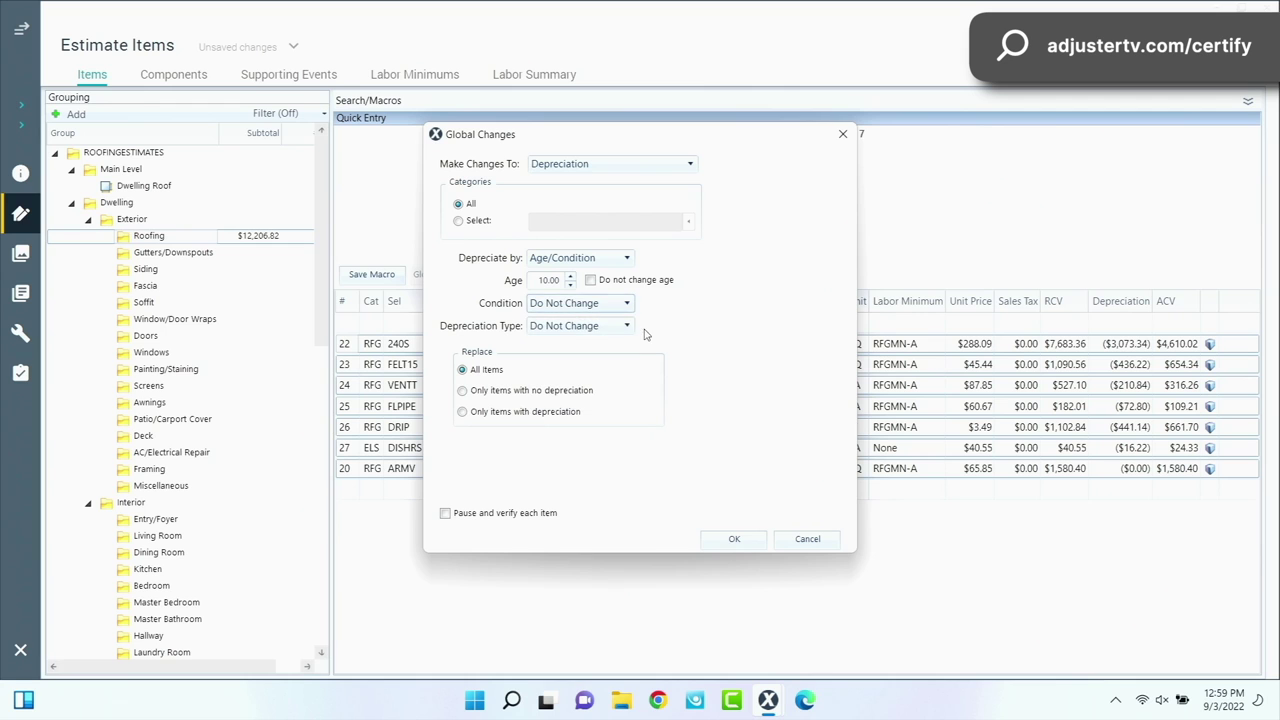
click(605, 328)
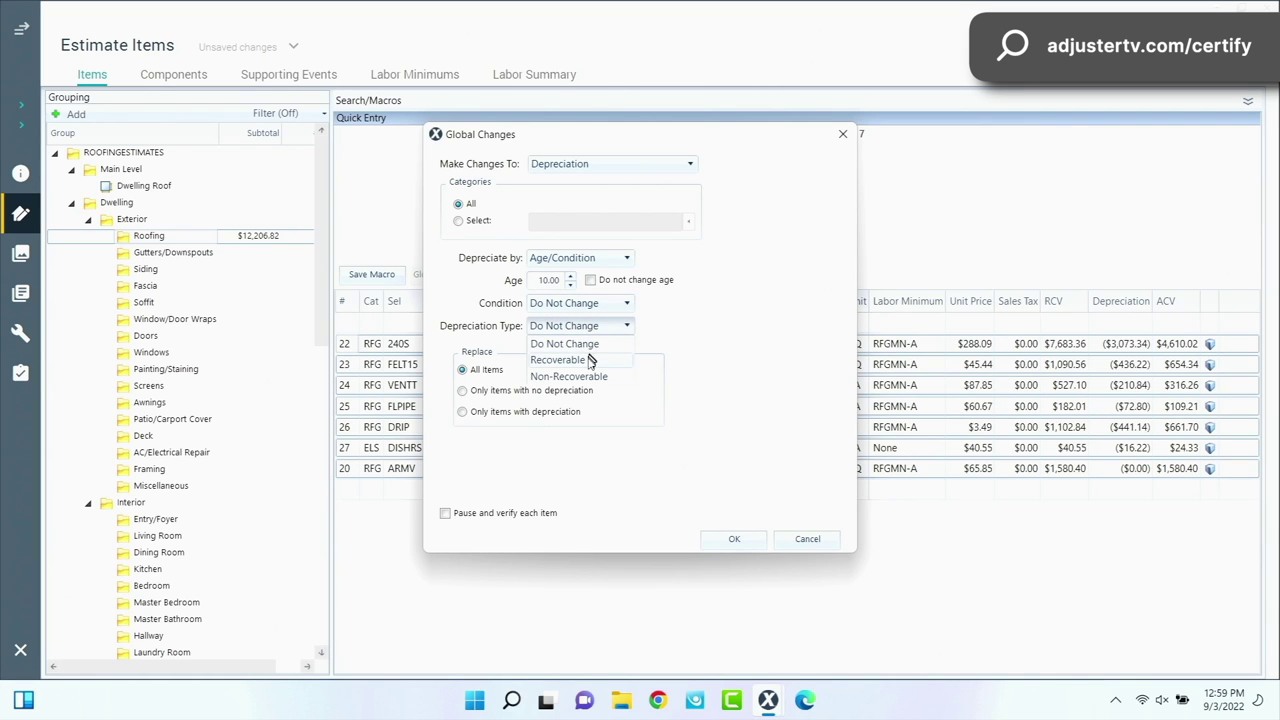
click(680, 358)
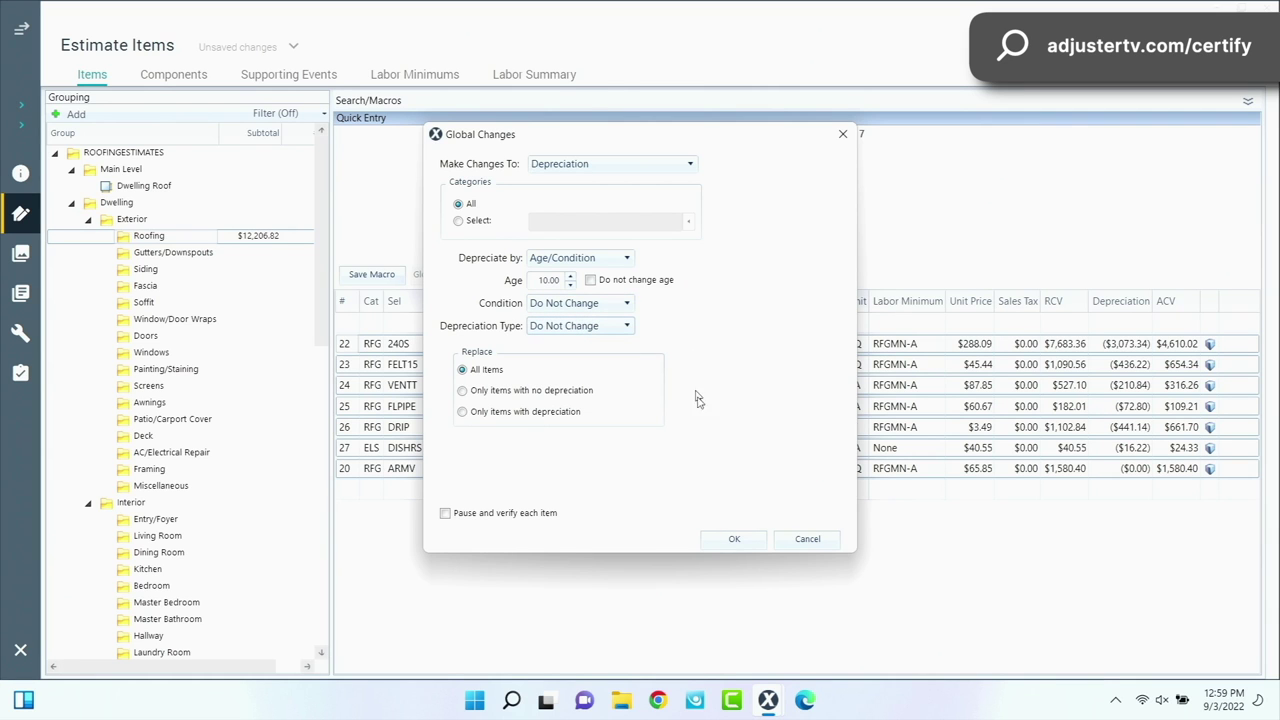
click(738, 539)
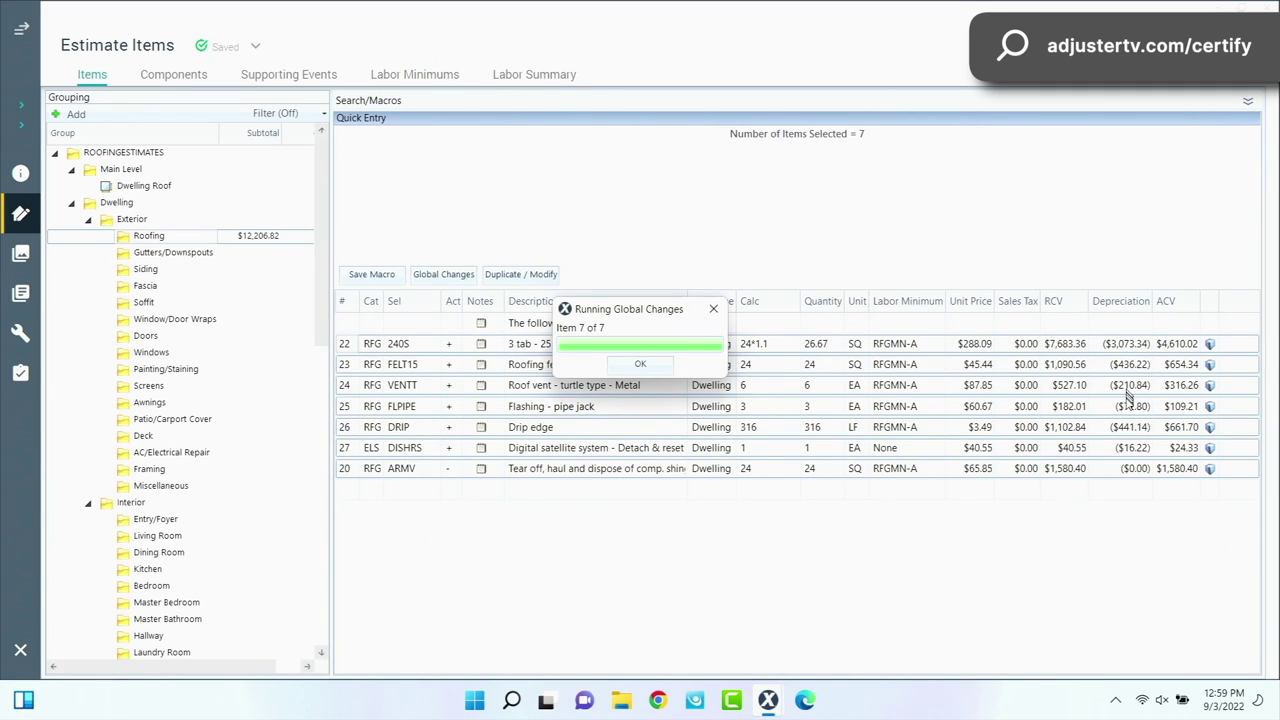
click(641, 368)
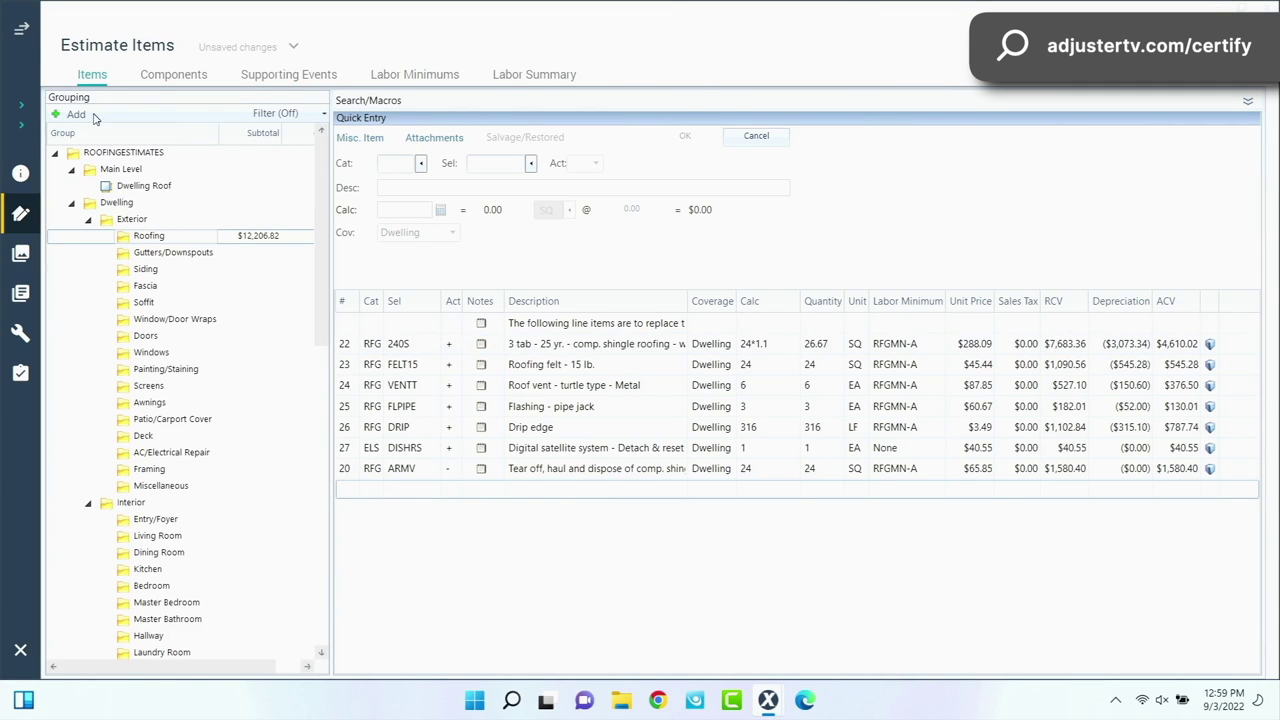
Open the Reports page under the estimate's documents
click(20, 30)
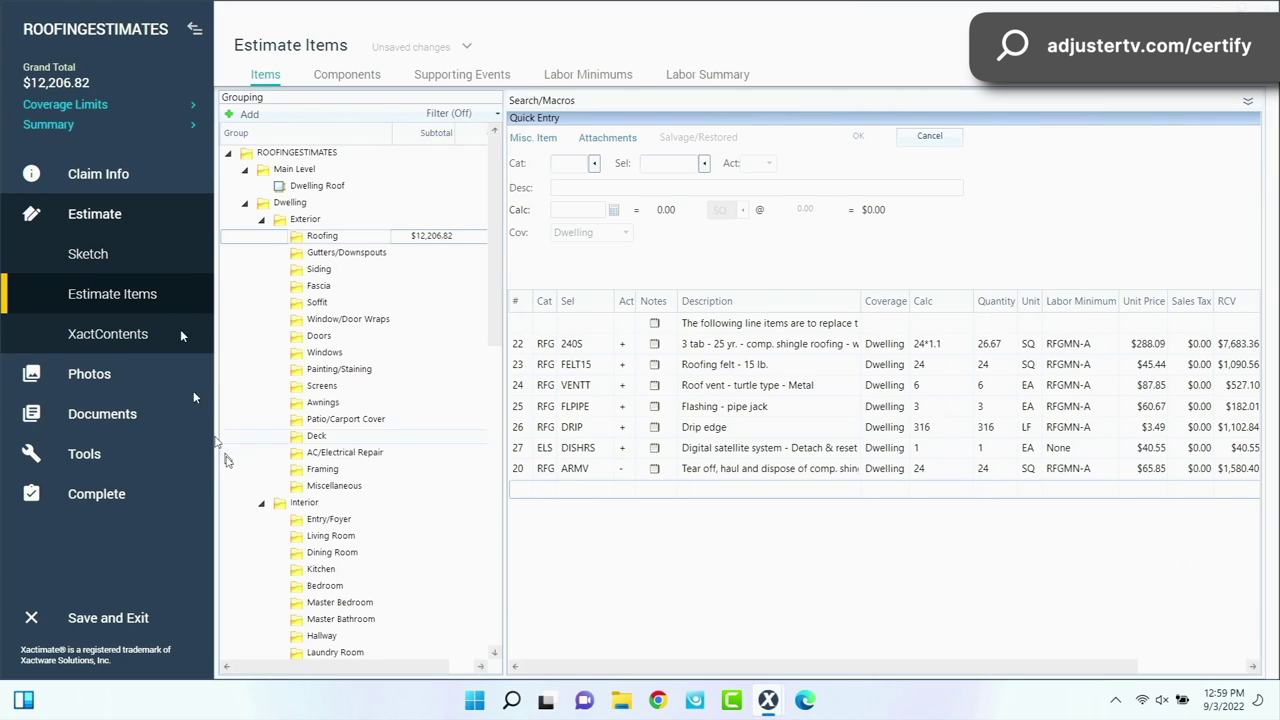
click(129, 412)
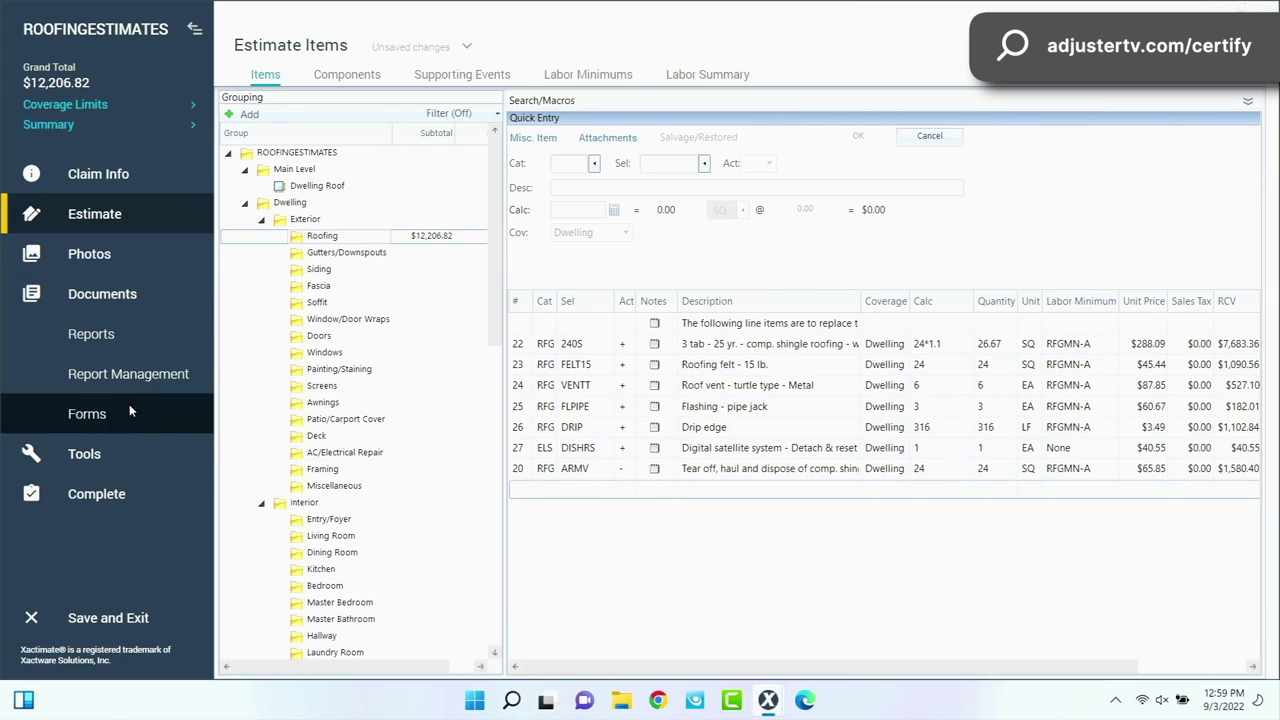
click(139, 346)
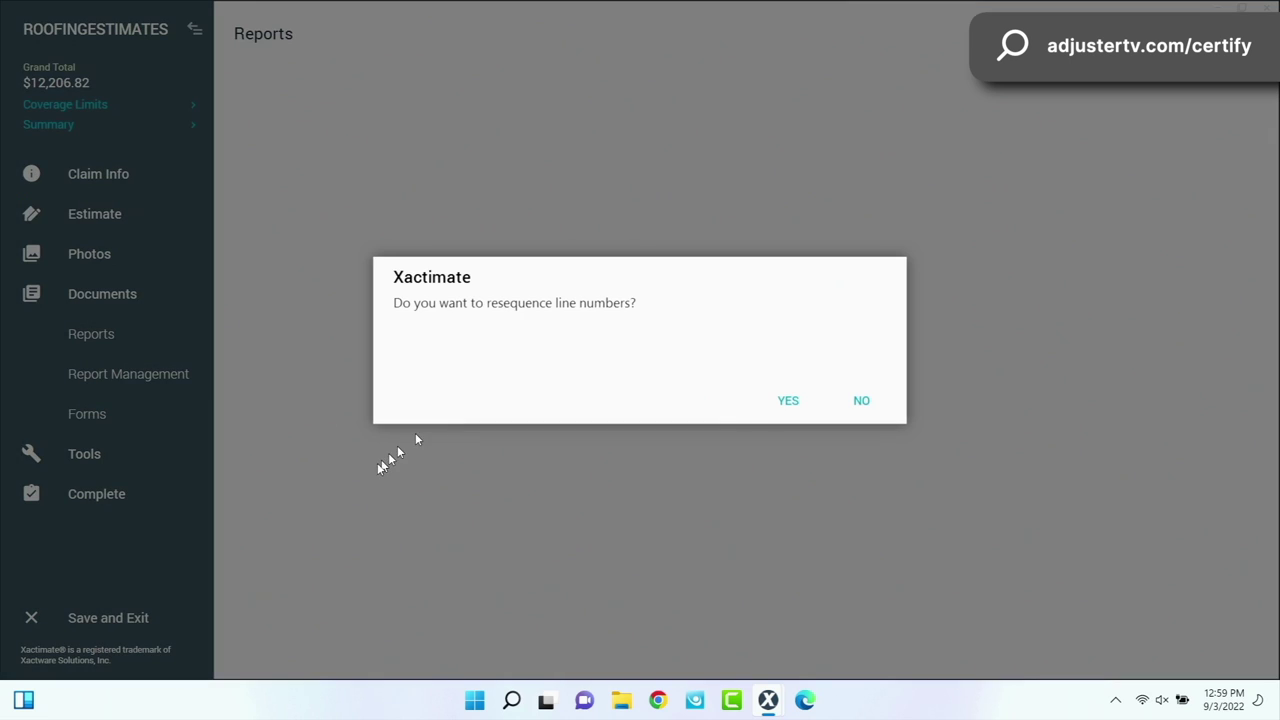
Resequence the line numbers and review the roofing note and line-item depreciation in the Final Draft report
click(785, 401)
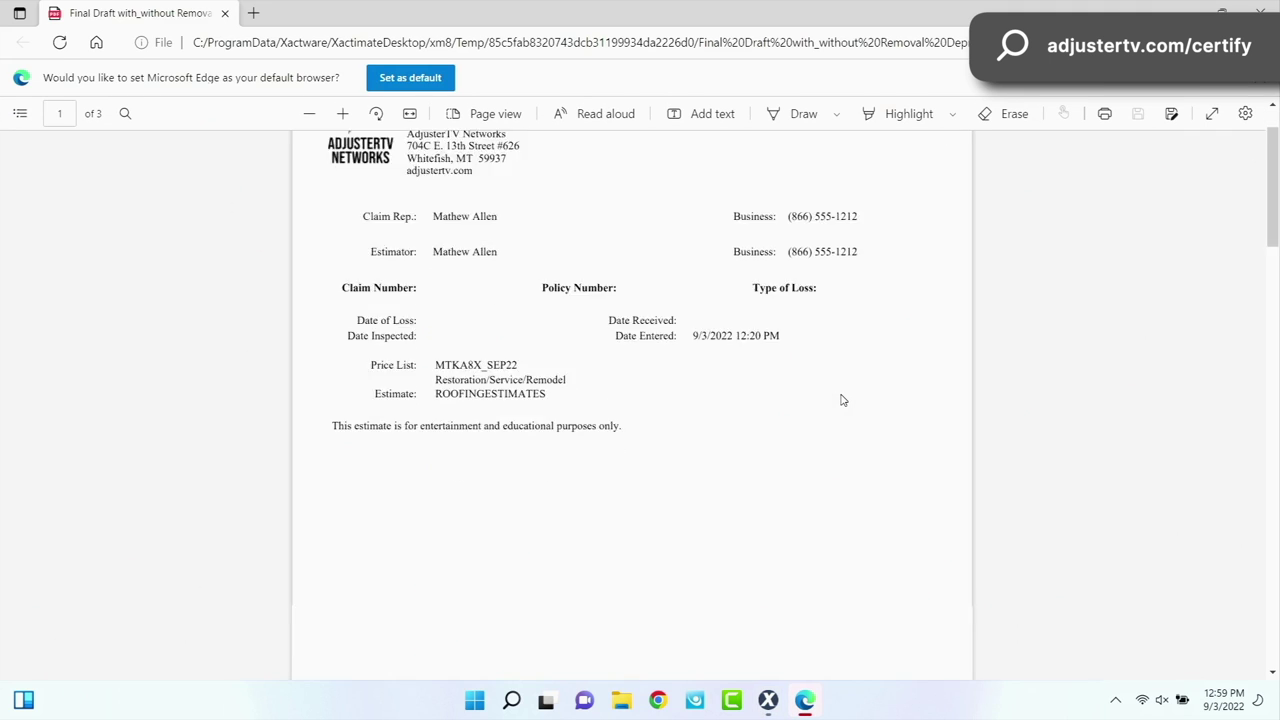
scroll(842, 400, down, 3)
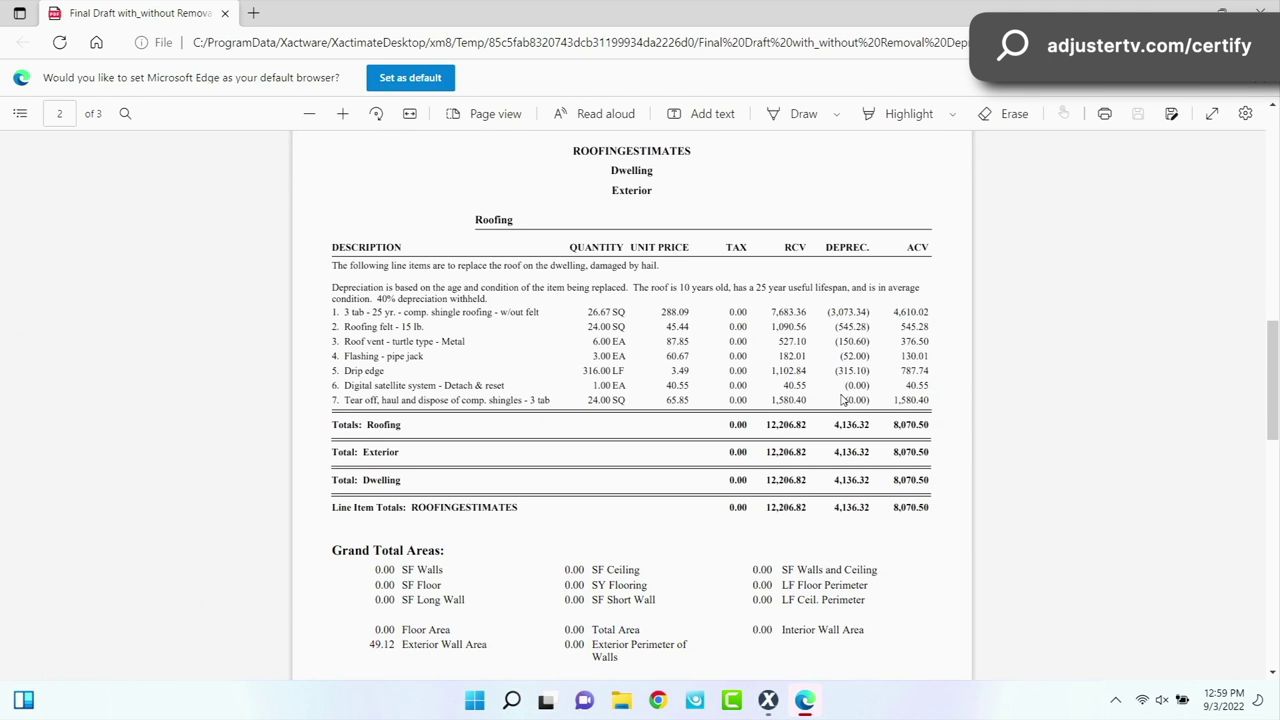
scroll(546, 346, down, 1)
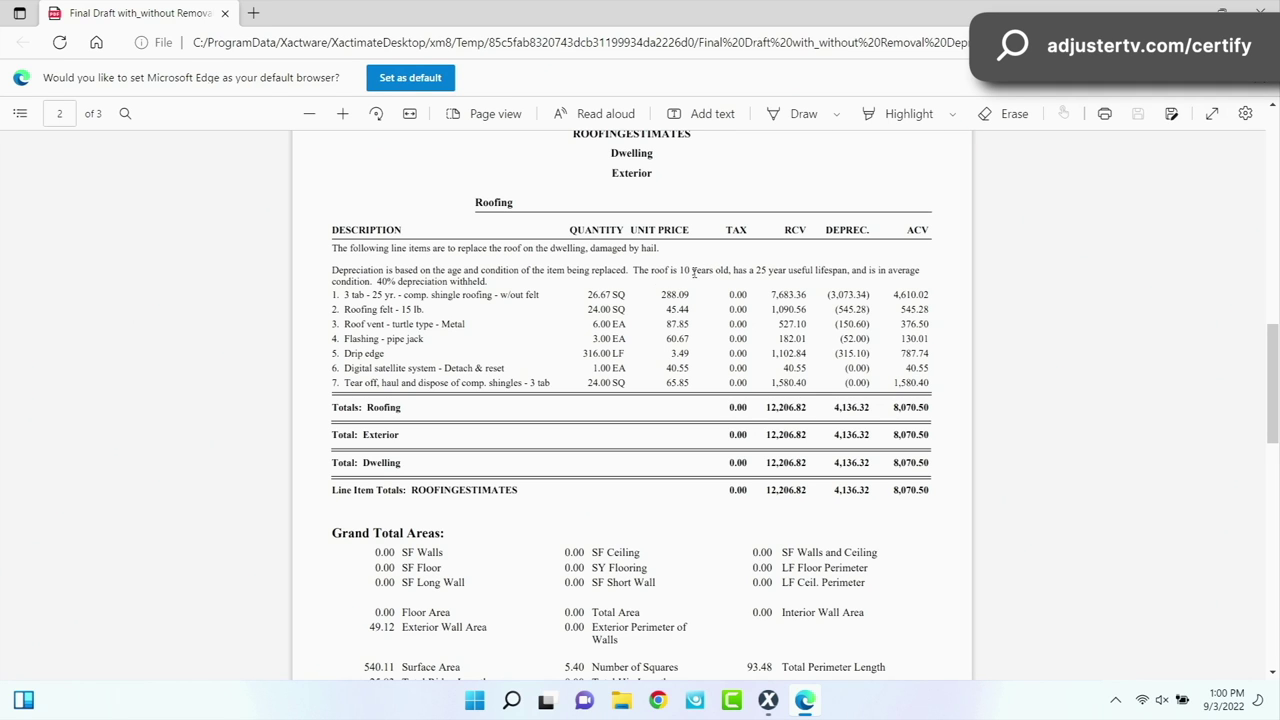
scroll(614, 285, down, 1)
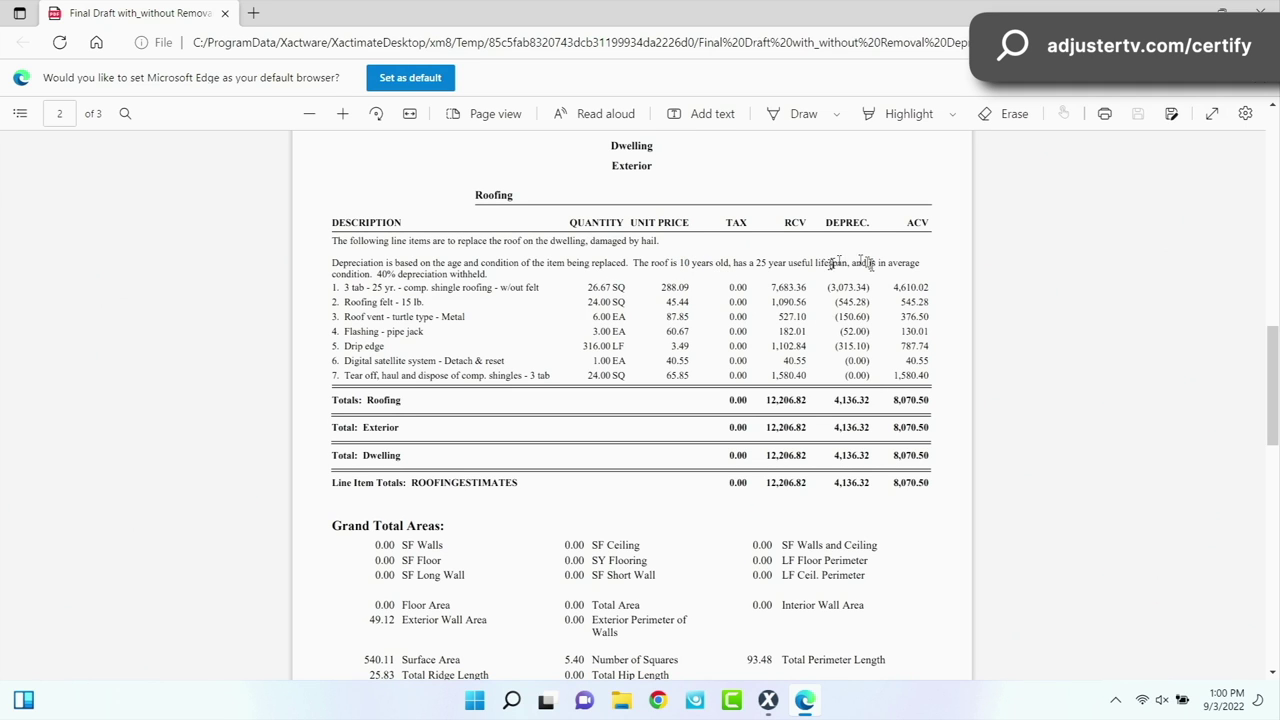
double_click(381, 274)
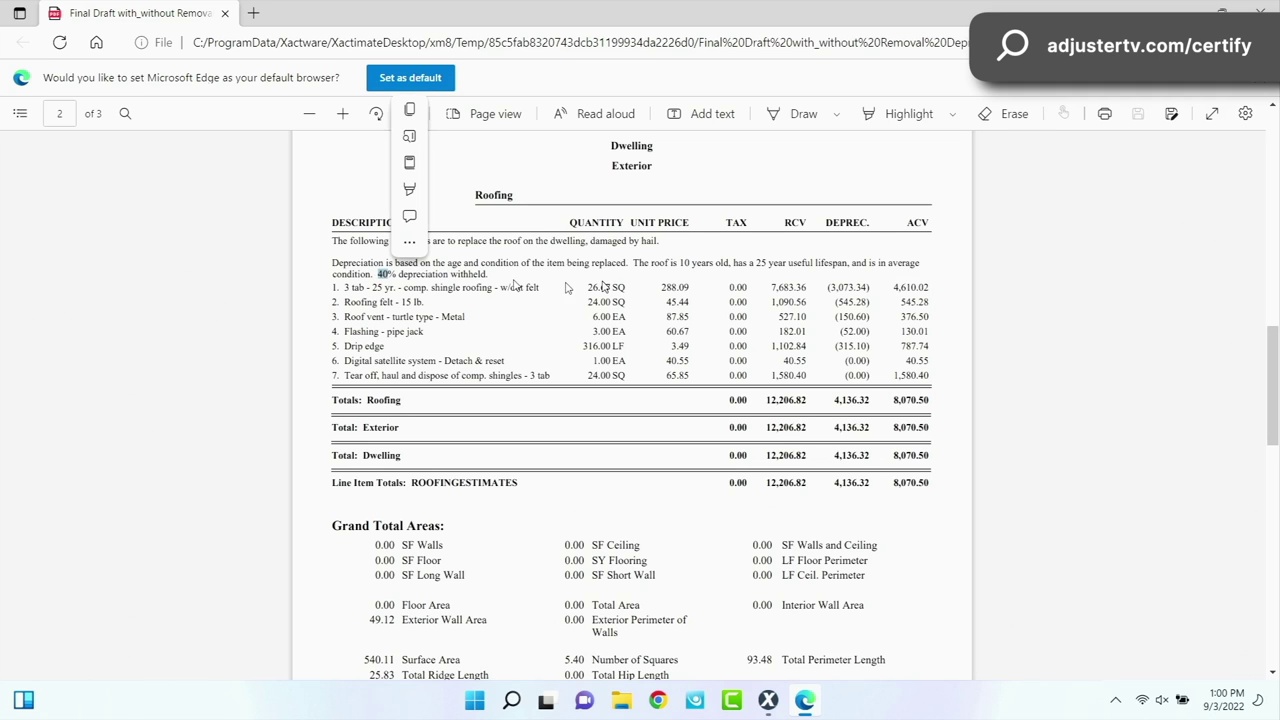
click(785, 295)
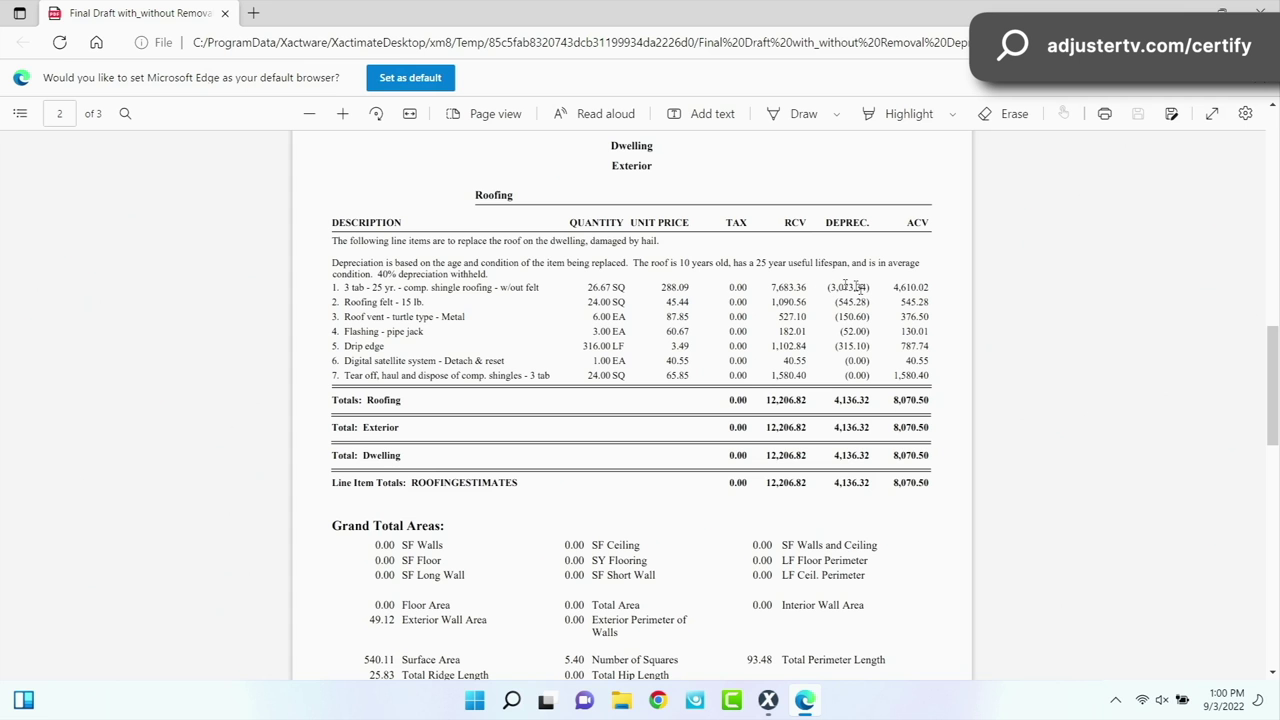
Examine the area totals and the Summary for Dwelling in the report, and close the report
scroll(648, 389, down, 10)
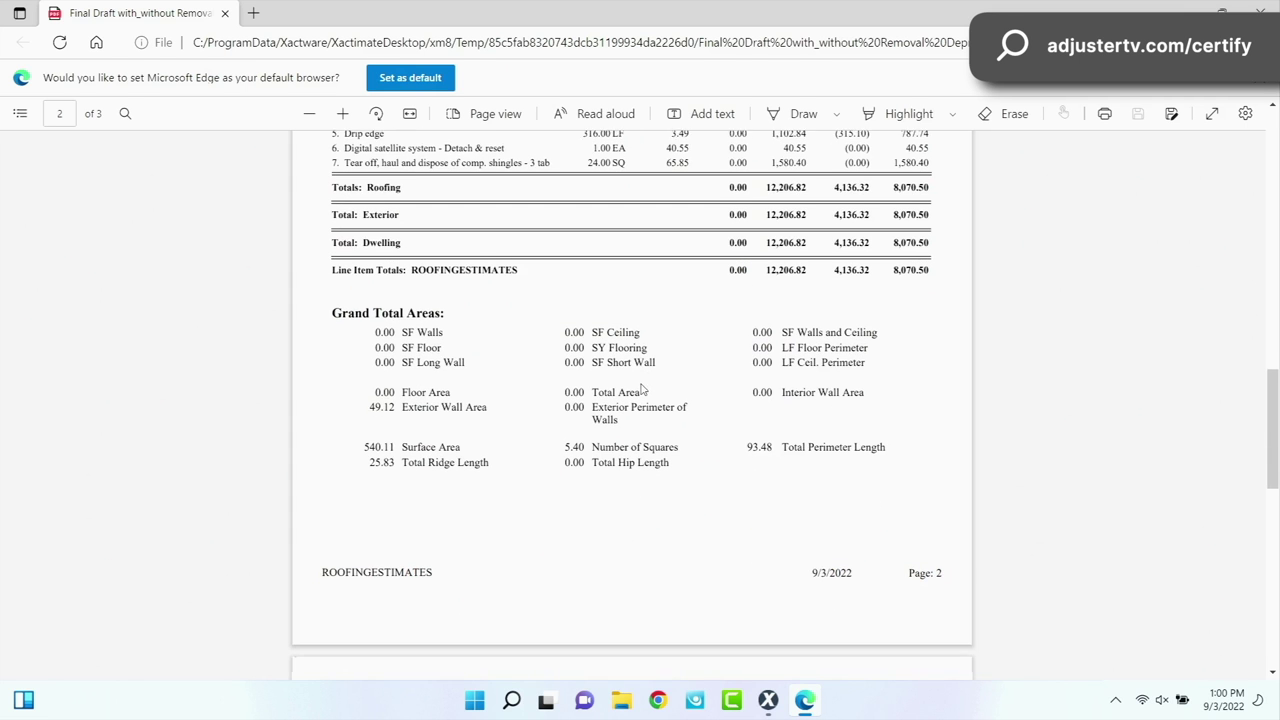
scroll(643, 389, up, 3)
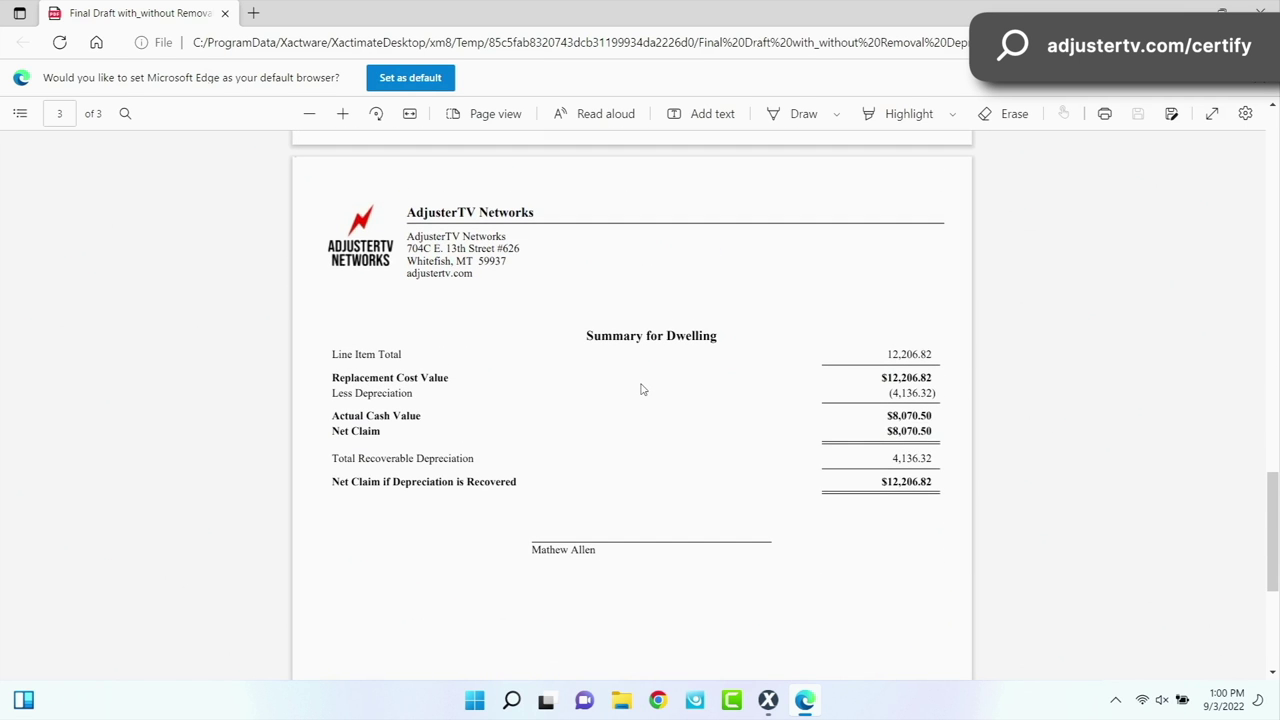
scroll(643, 389, down, 1)
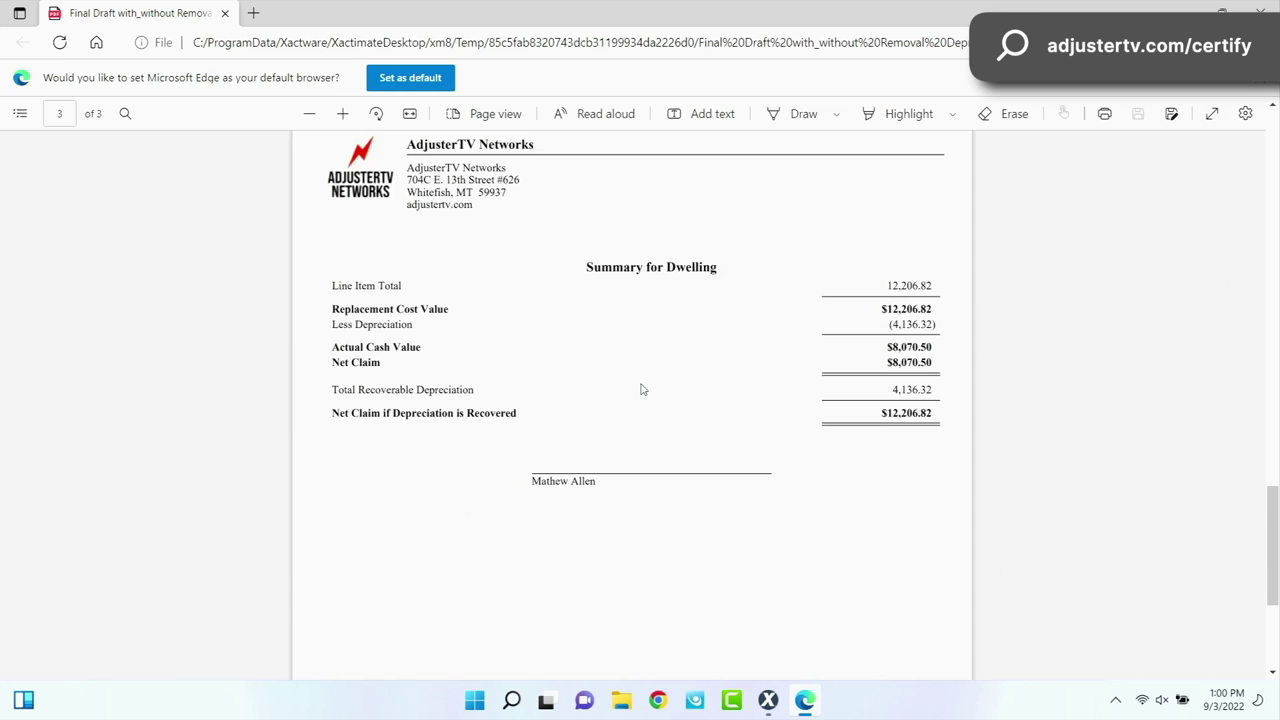
scroll(643, 389, up, 15)
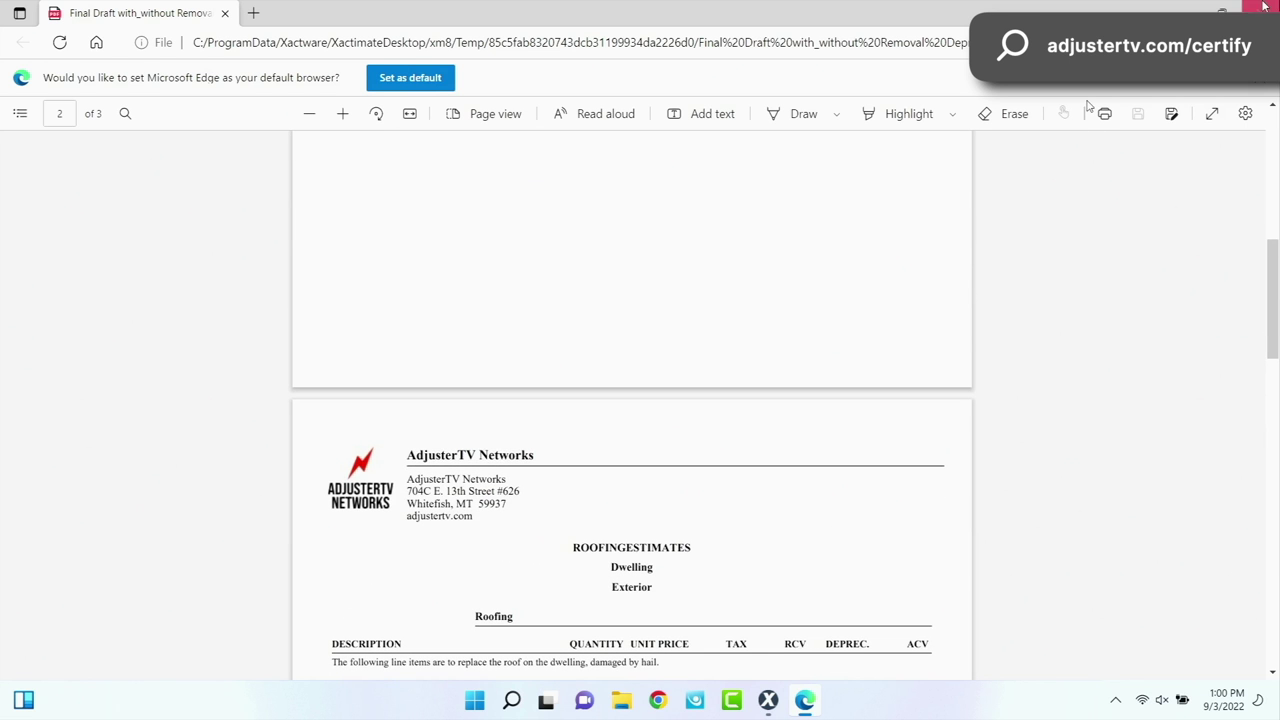
click(1260, 8)
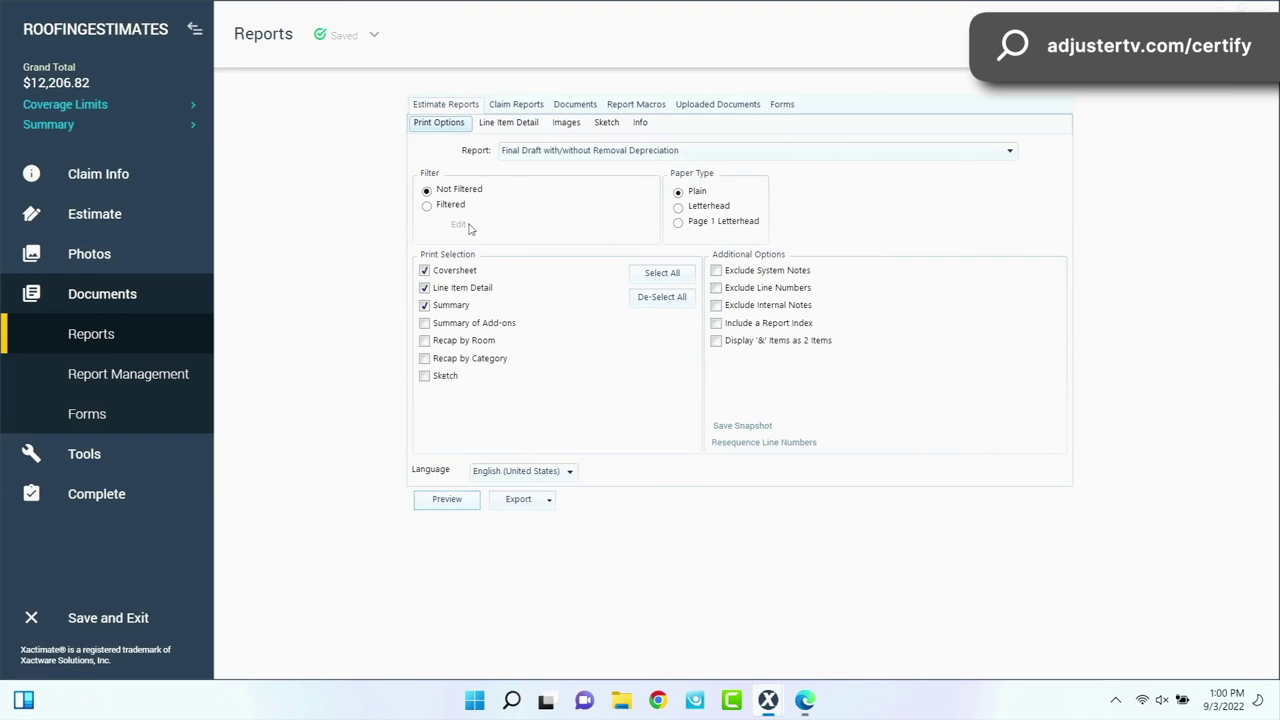
Set the deductible across all coverages to $1,000.00 in the claim's coverage and loss information
click(90, 190)
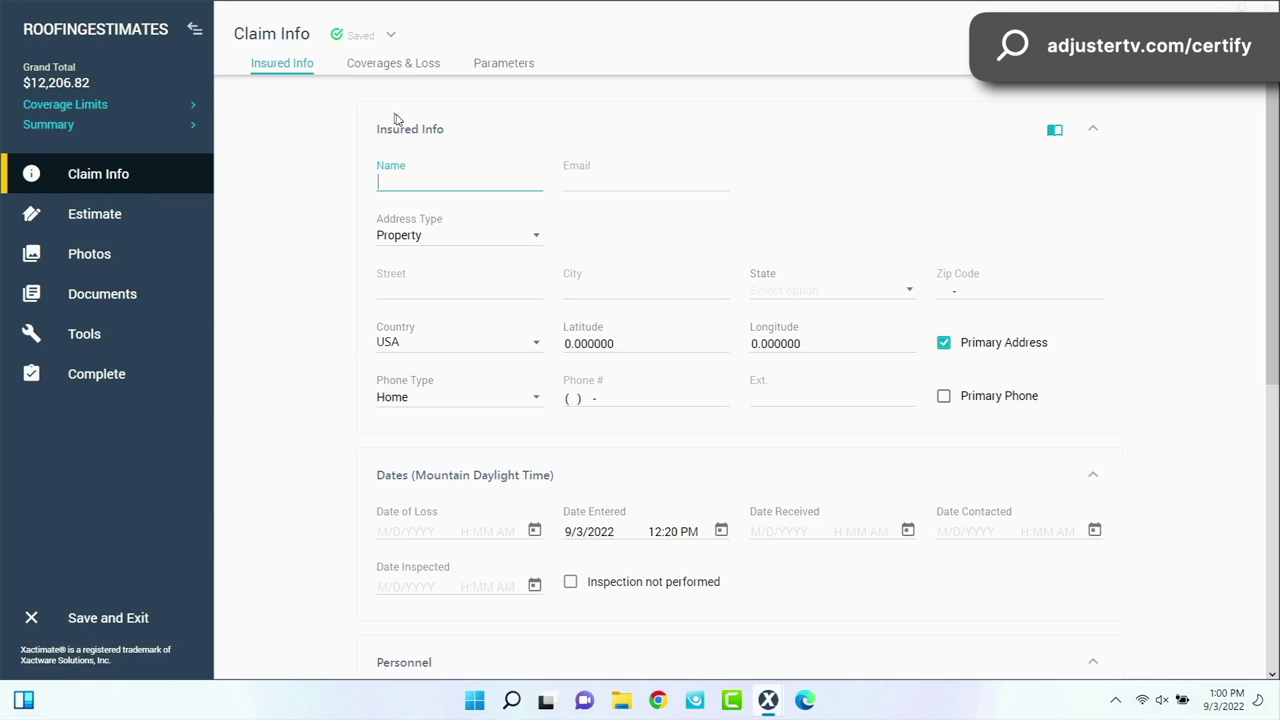
click(380, 66)
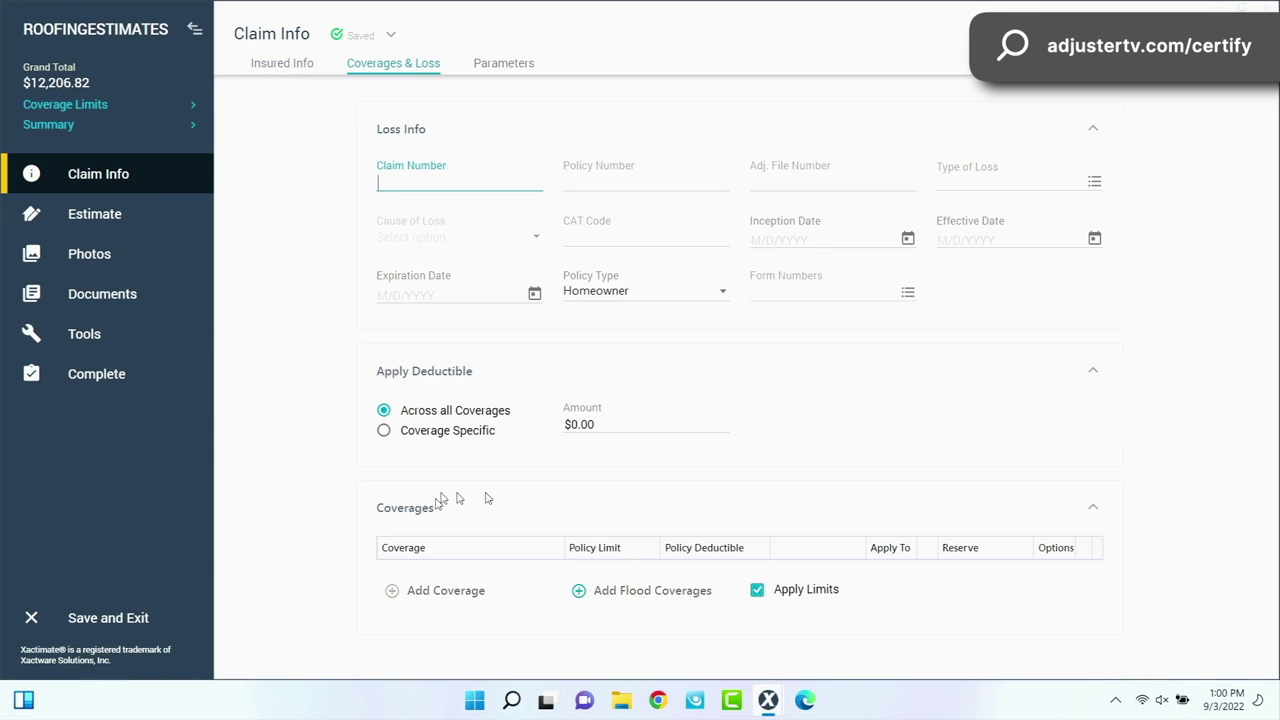
click(594, 425)
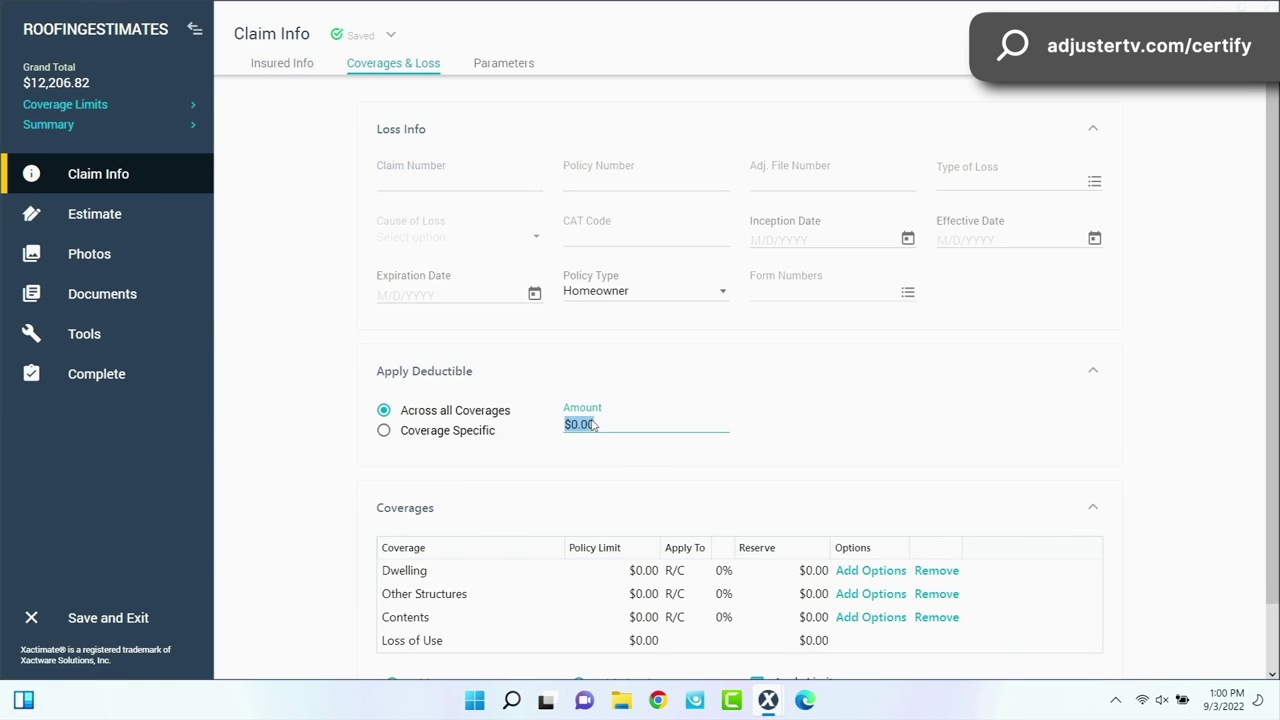
text(1000)
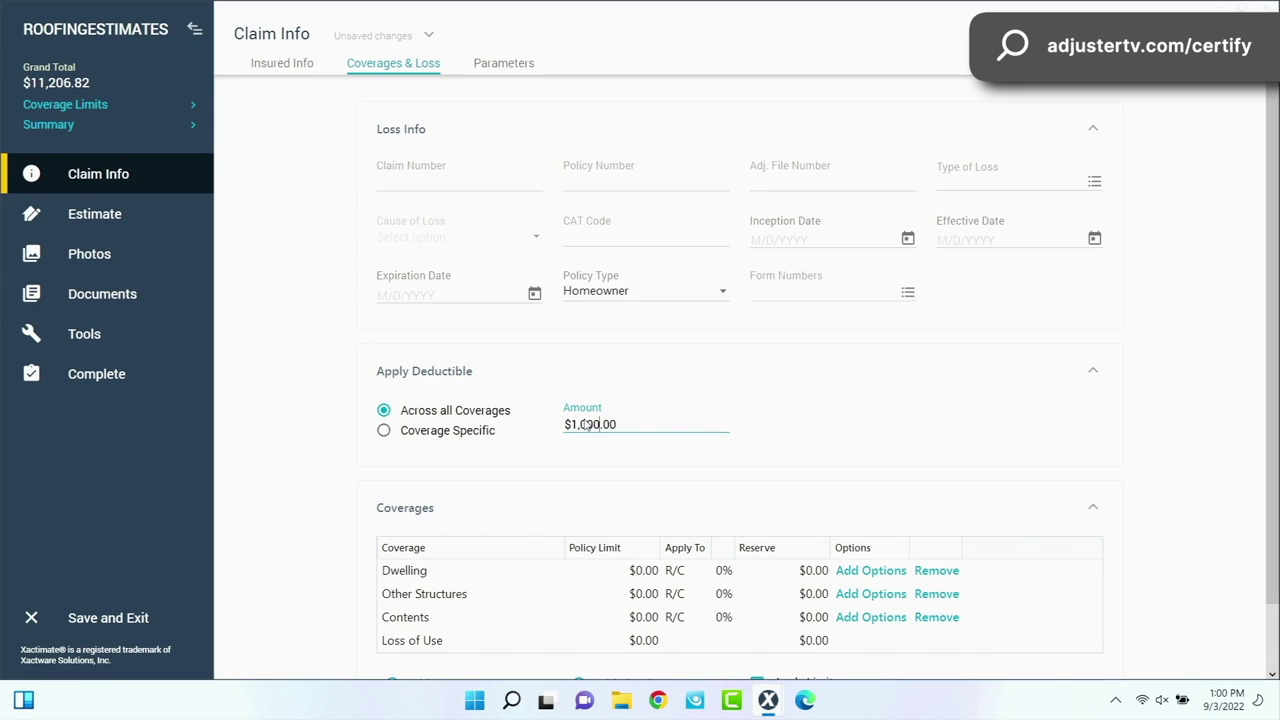
click(280, 396)
Return to Estimate Items and open the note above the roofing line items for editing
click(101, 217)
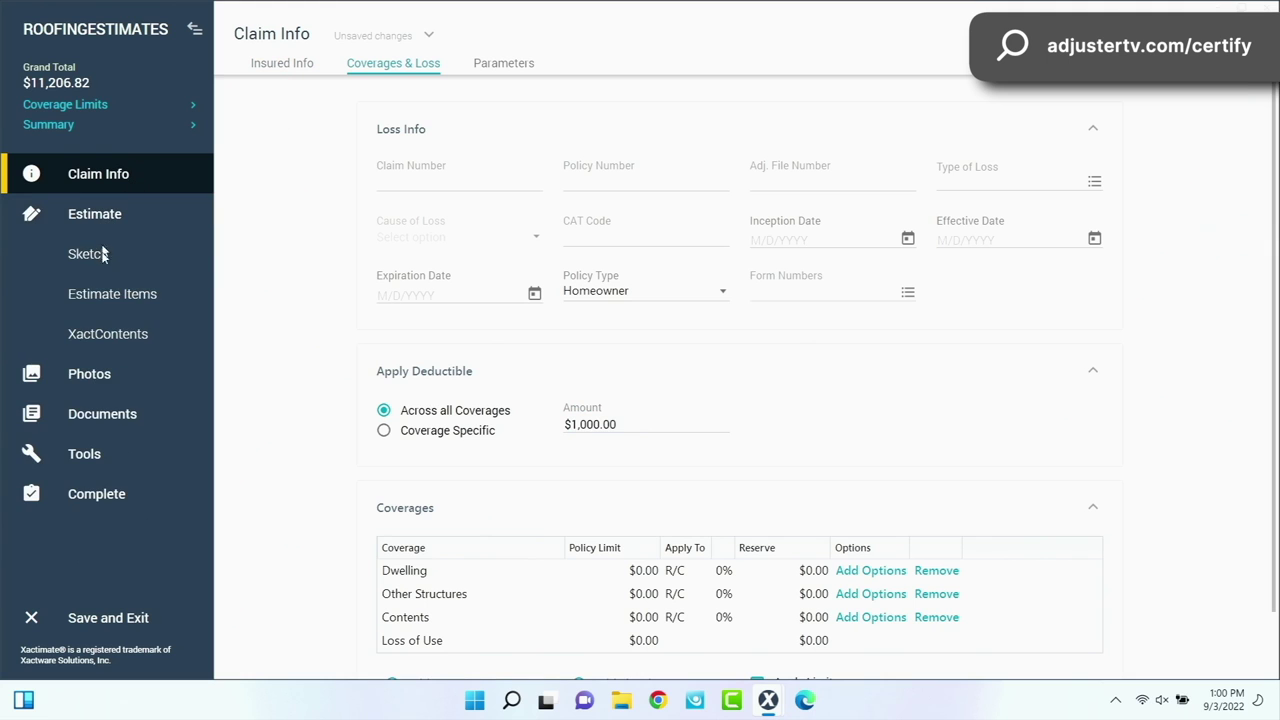
click(101, 296)
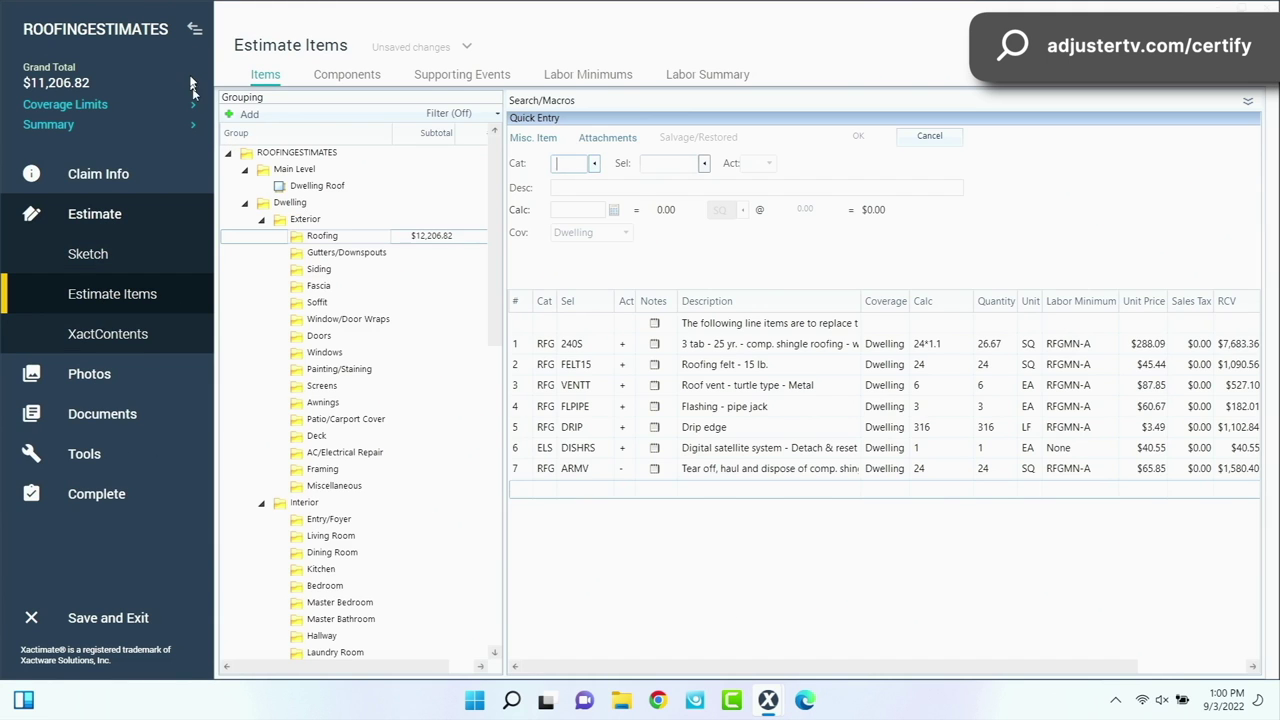
click(194, 29)
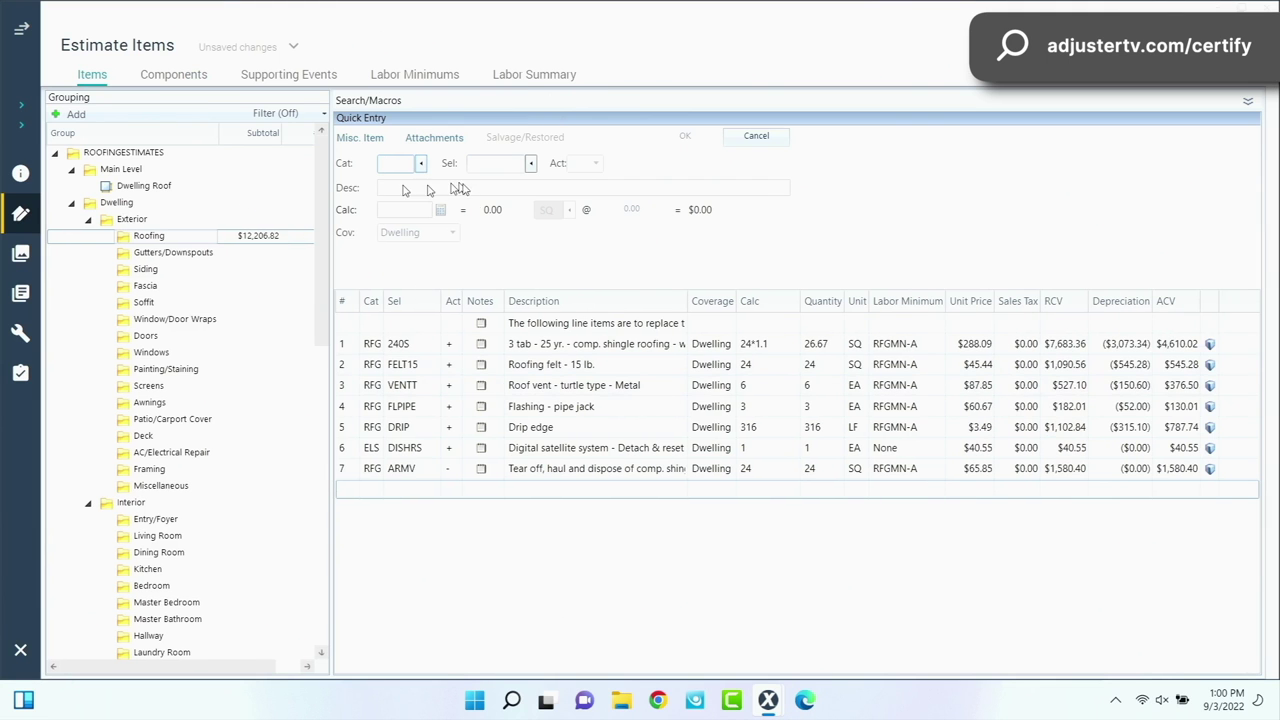
click(483, 341)
click(482, 325)
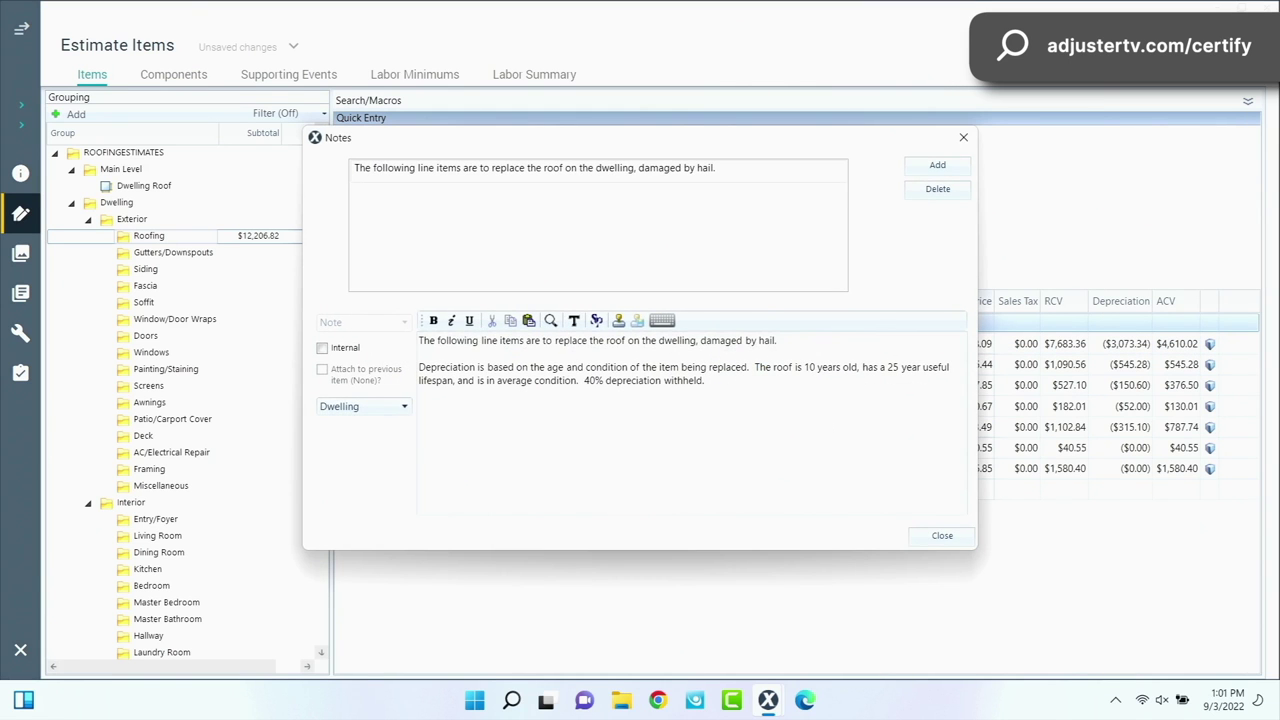
Replace the roof age in the note with XXXXXXX and the depreciation percentage with XXXXXXXXXXX as placeholders
double_click(810, 367)
text(XXXXXXX)
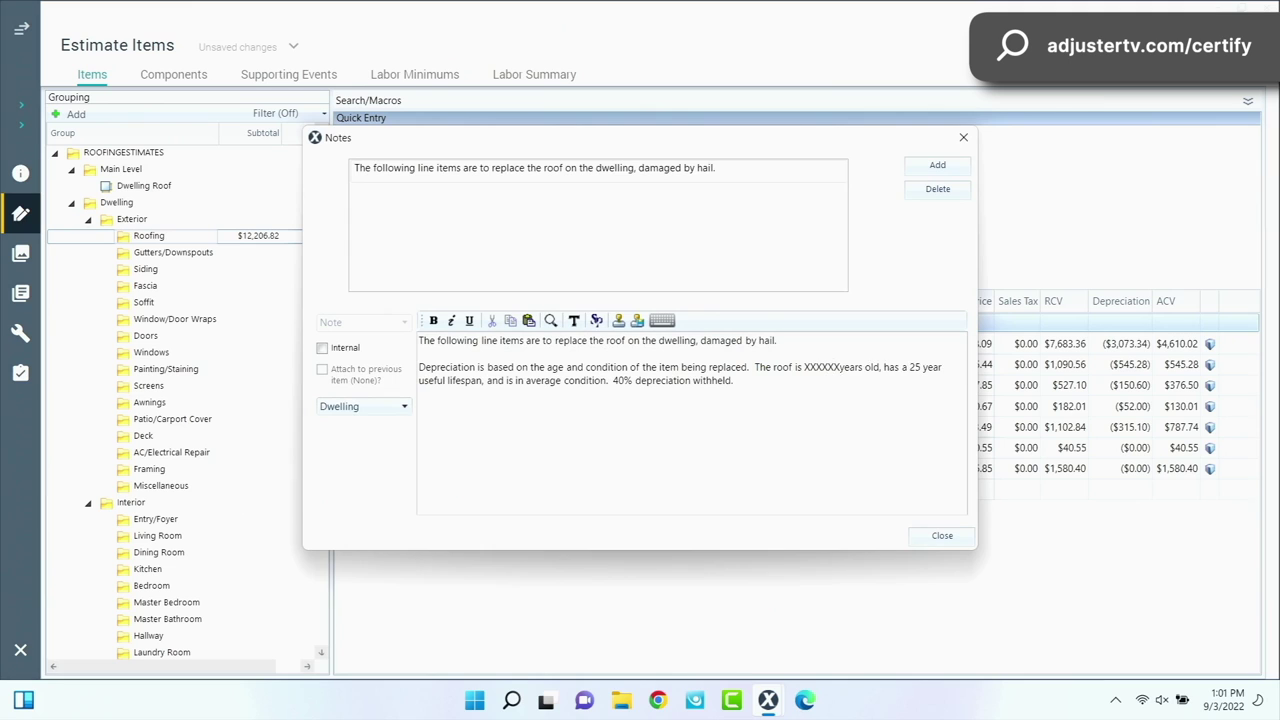
double_click(616, 380)
text(XXXXXXXXXXX)
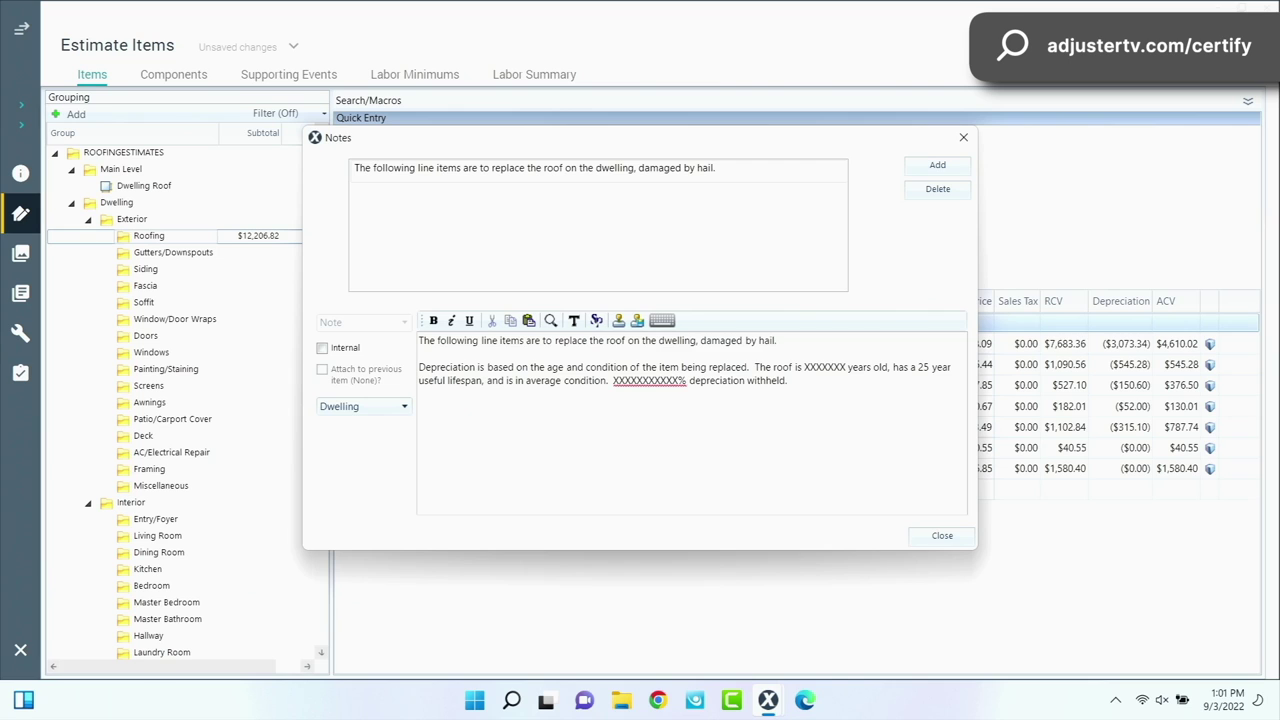
Fill the note's placeholders with a roof age of 10 years and 40% depreciation, and close the note
double_click(825, 367)
text(10)
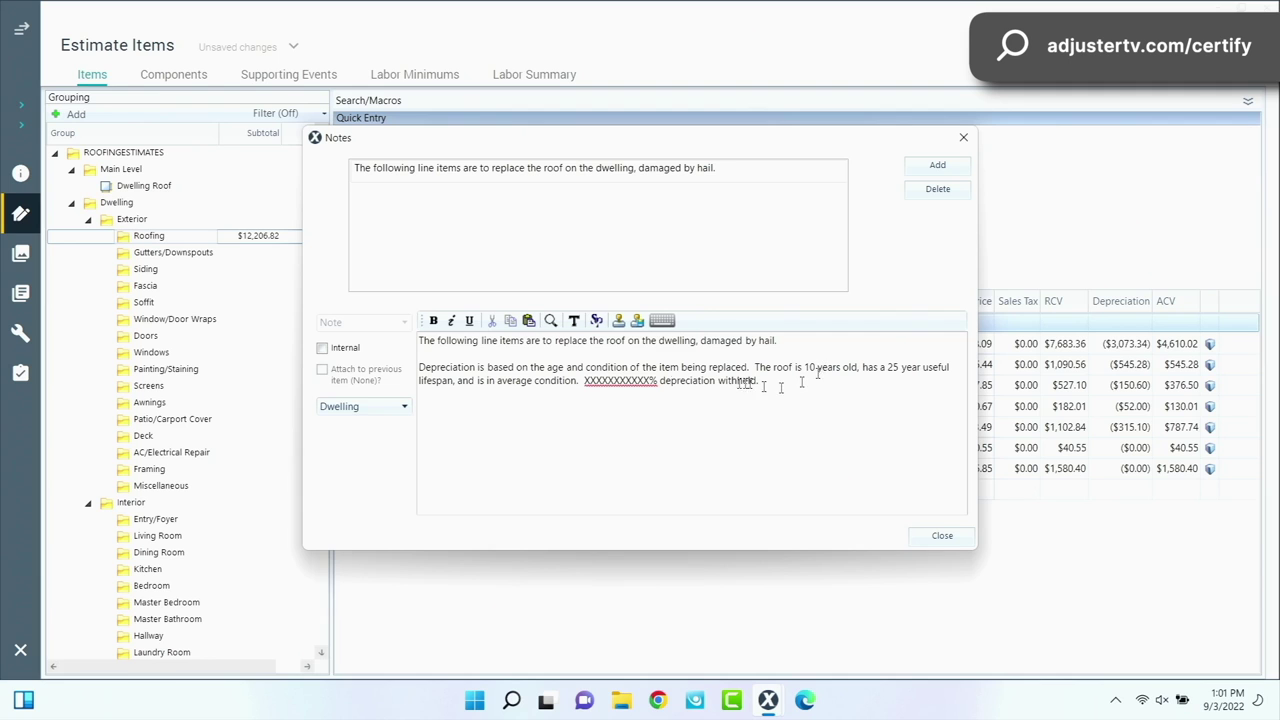
double_click(622, 381)
text(40)
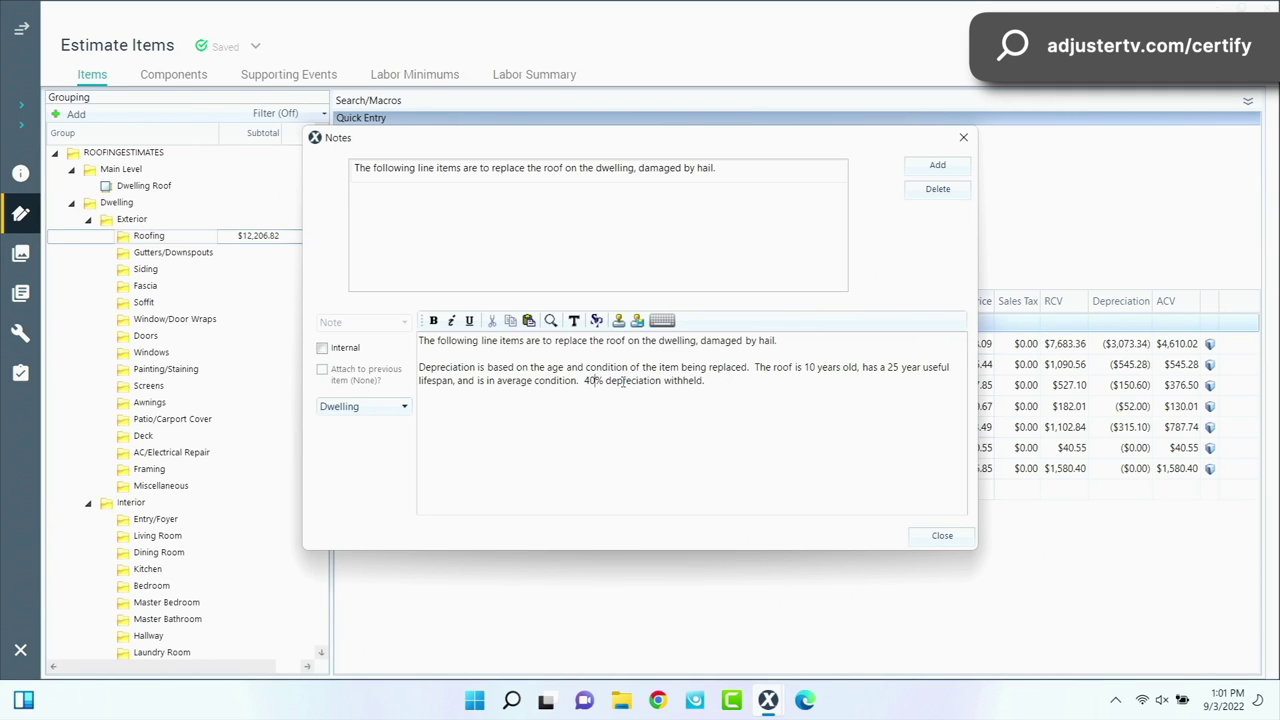
click(938, 534)
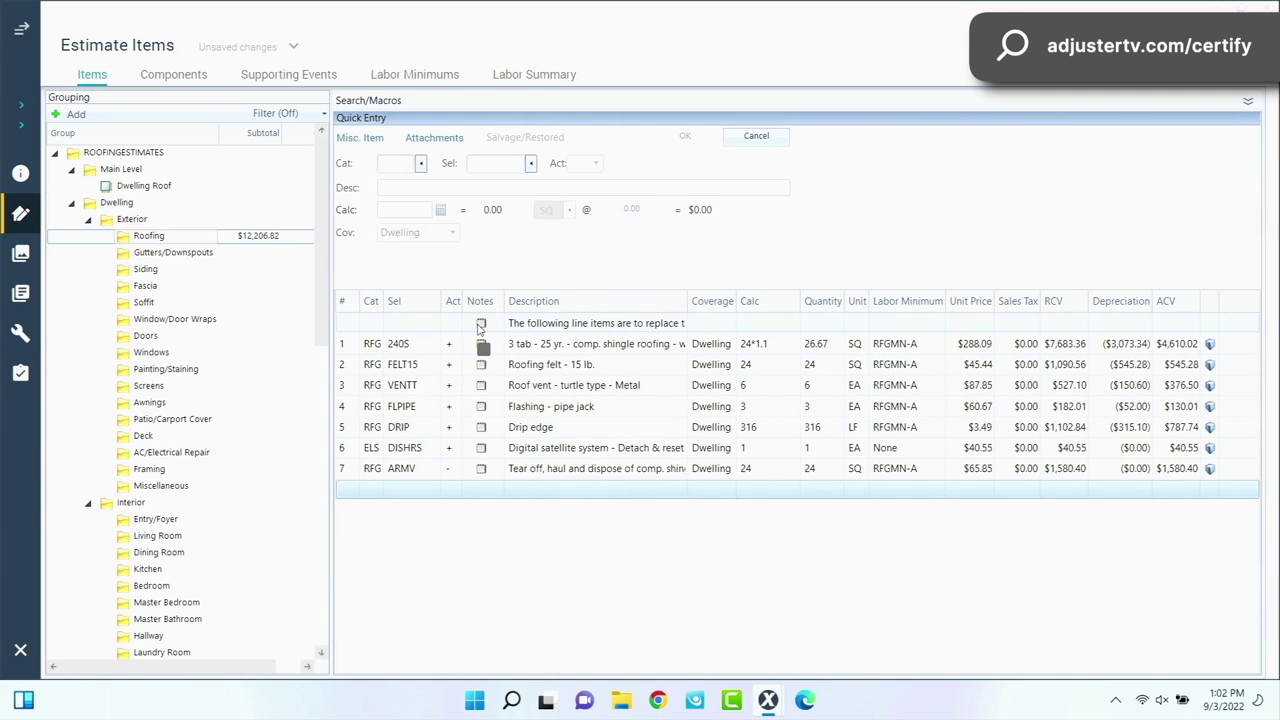
Delete the note and all seven line items from the Roofing group
click(480, 328)
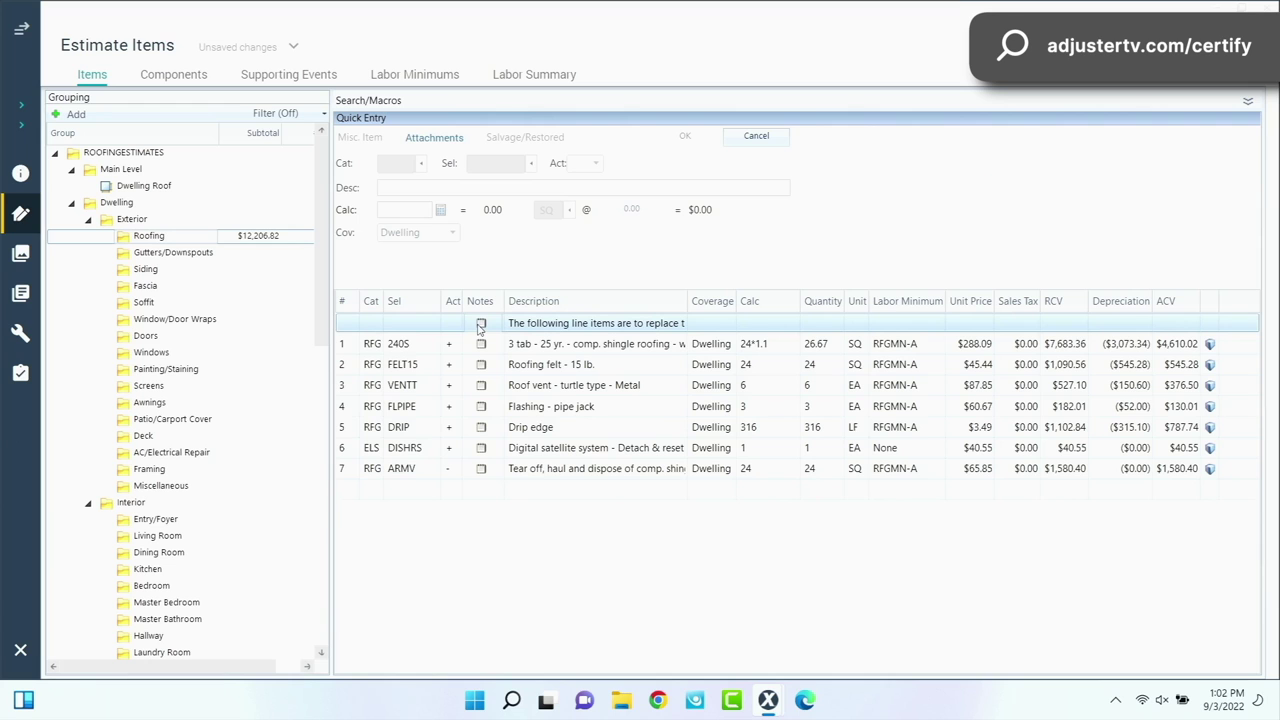
shift+click(356, 470)
key(Delete)
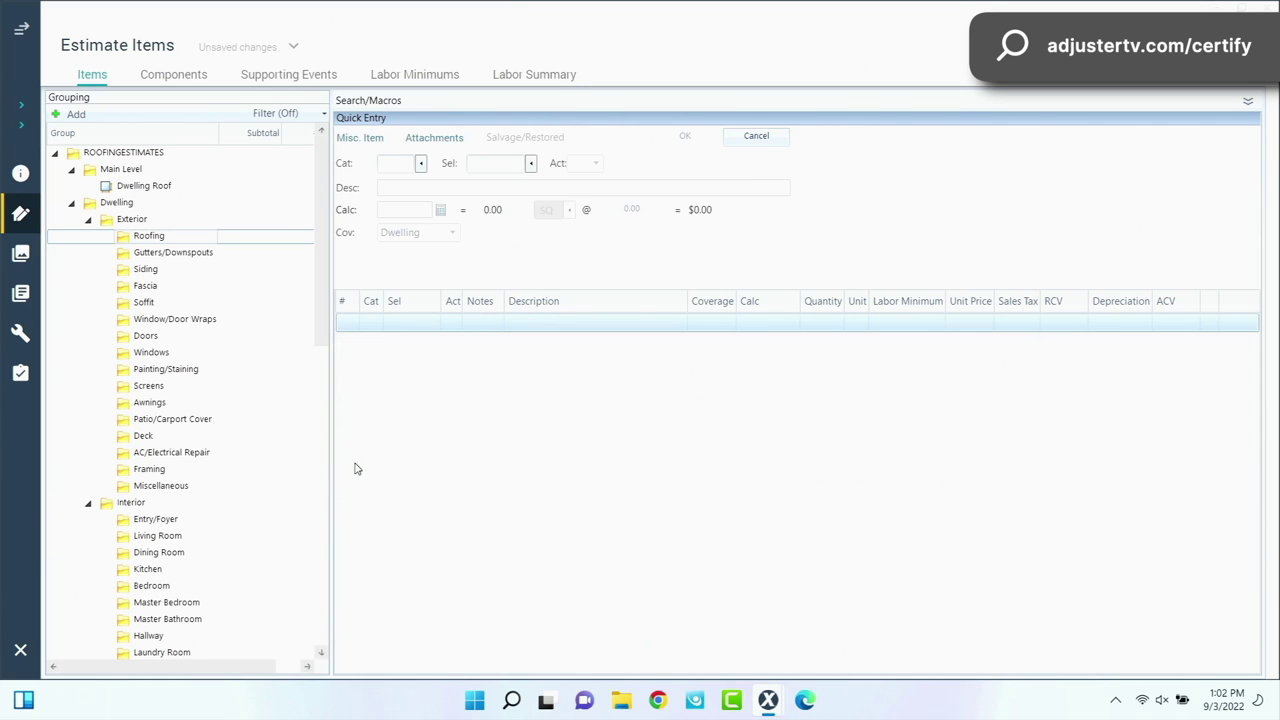
Select the Dwelling Roof group under Main Level and open the estimate's sketch
click(113, 188)
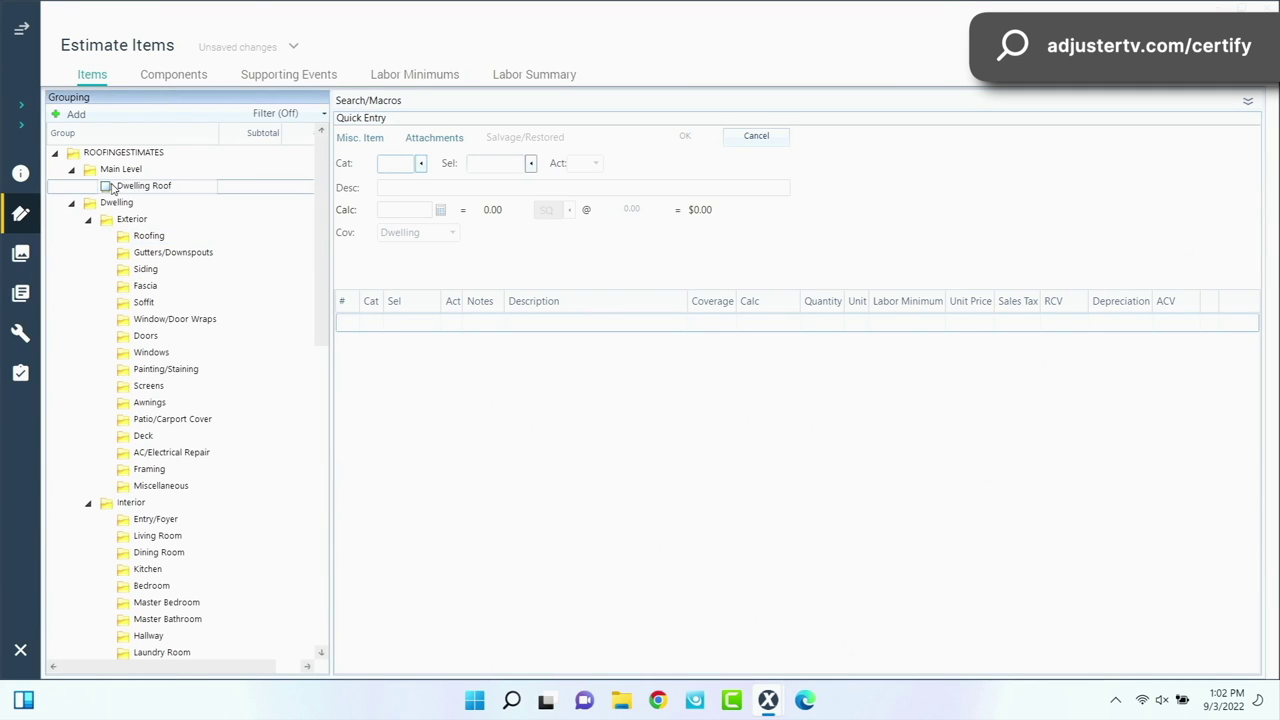
click(20, 30)
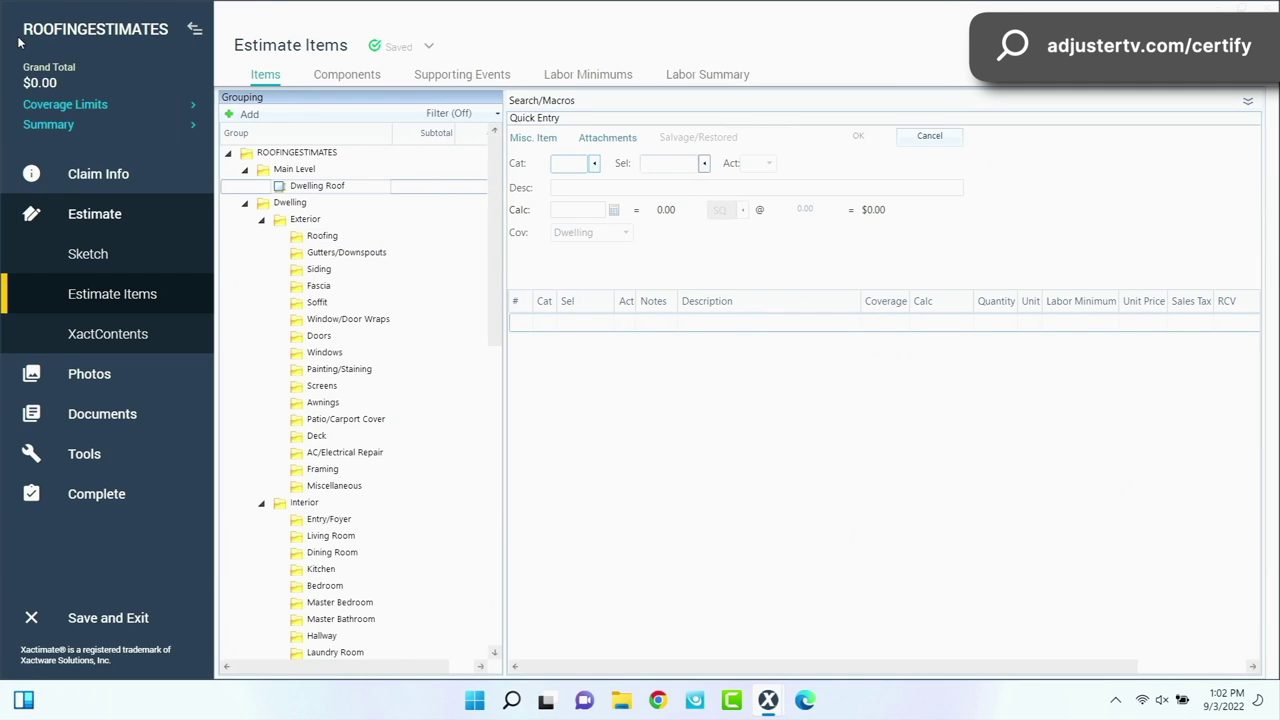
click(119, 262)
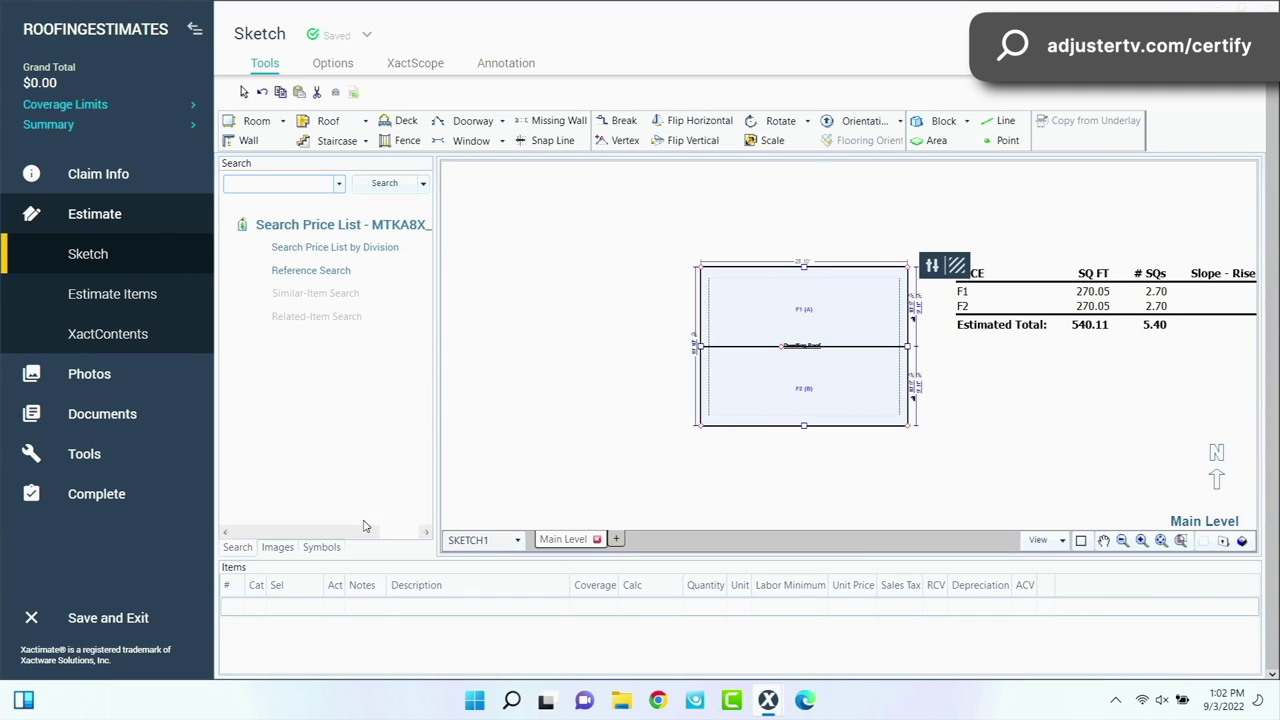
Search the price list for felt within the sketch and dismiss the suggested items
click(239, 612)
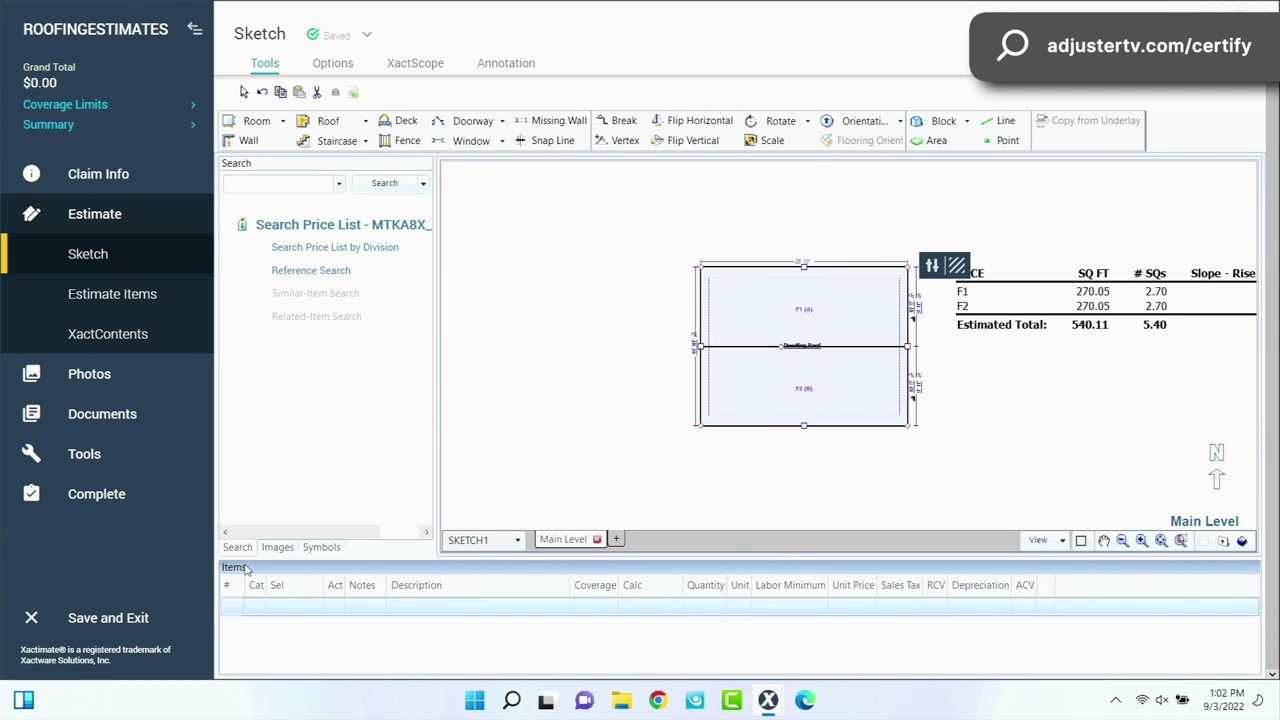
click(269, 182)
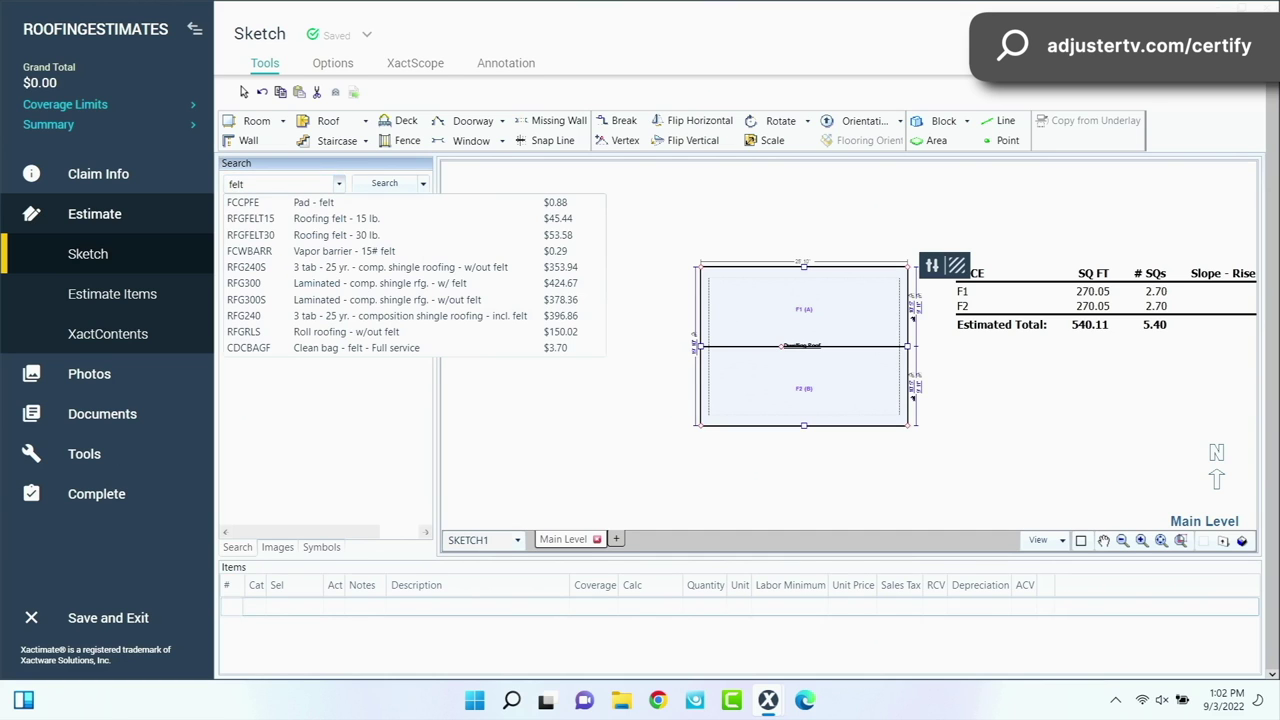
click(314, 447)
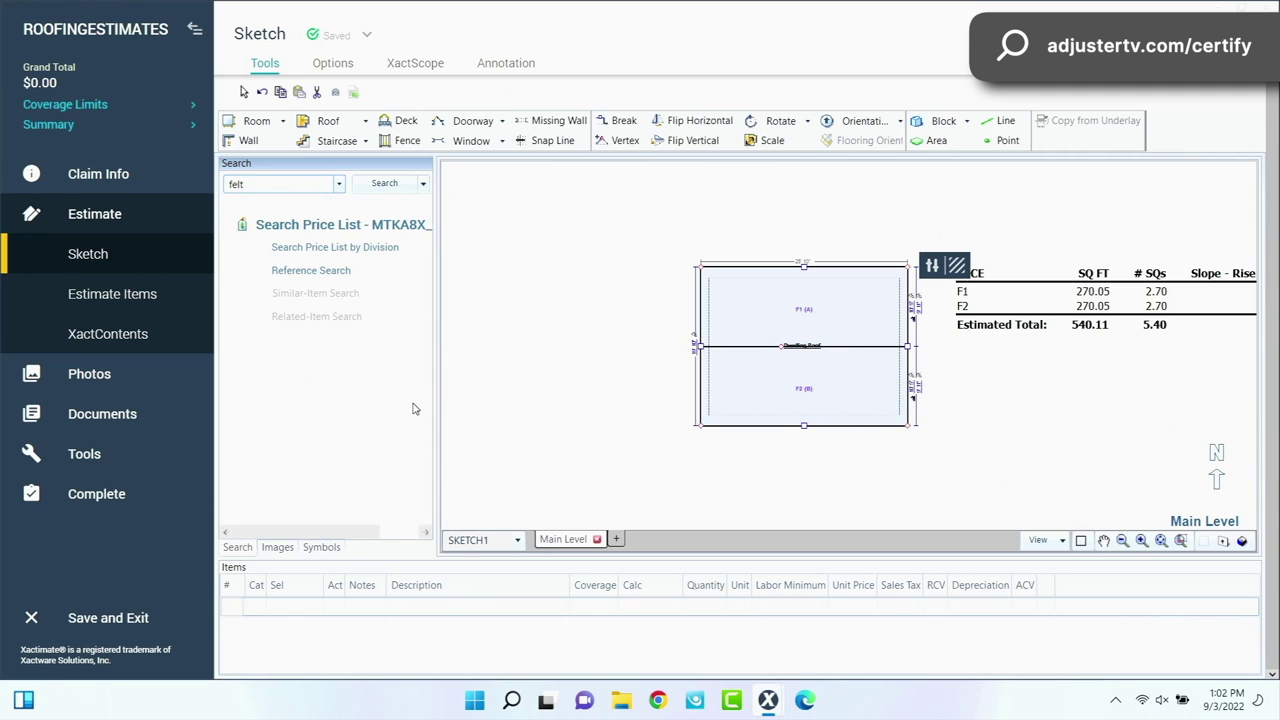
Switch to Estimate Items and back to the sketch, clear the price list search, and deselect the dwelling roof
click(110, 294)
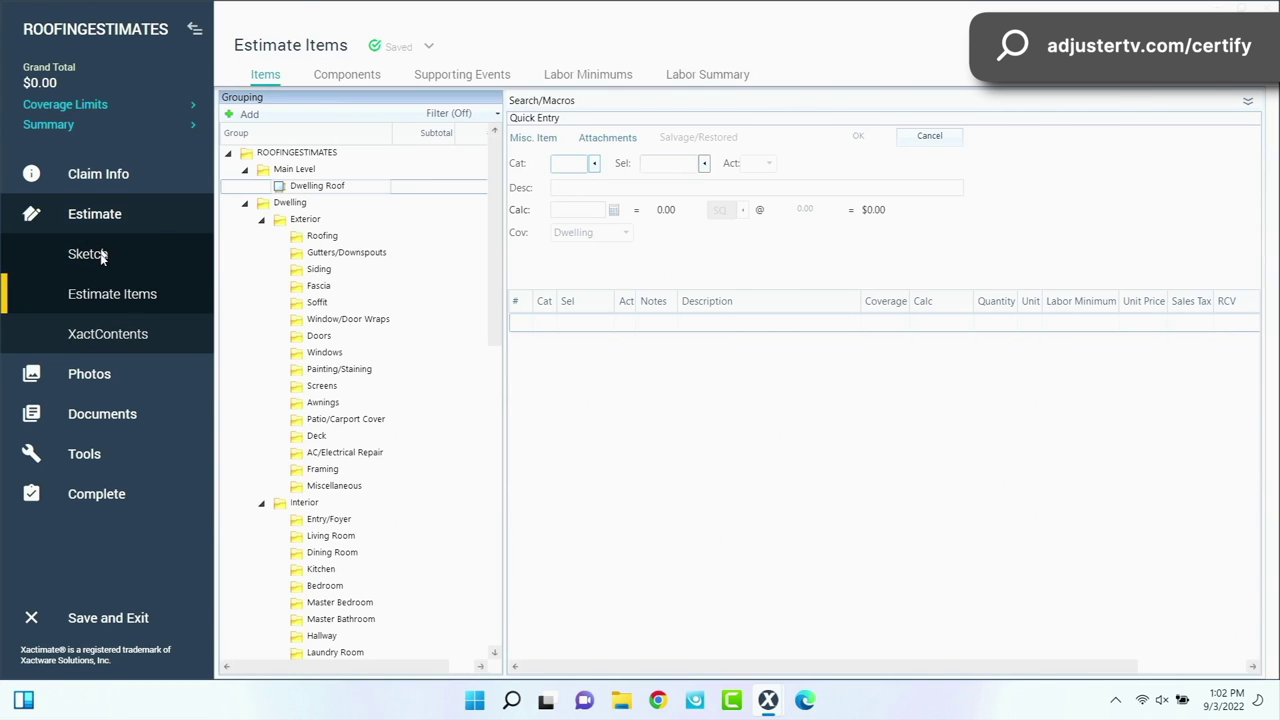
click(101, 255)
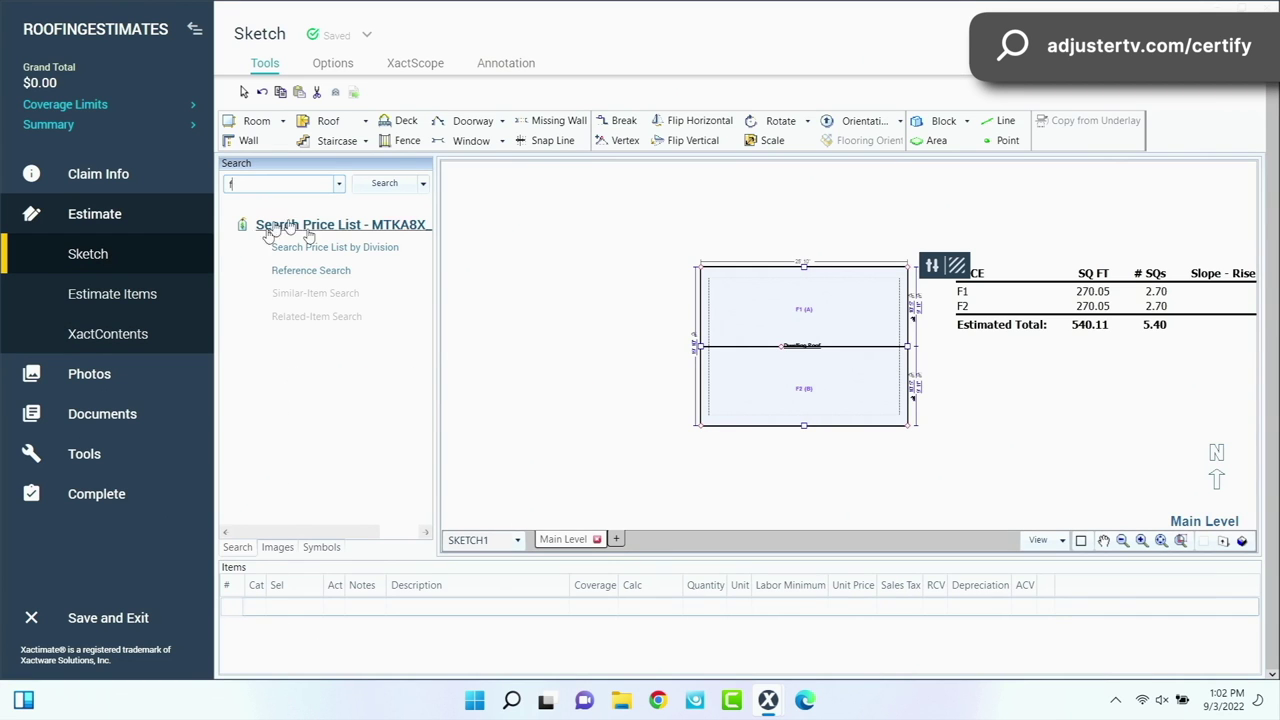
key(BackSpace)
click(566, 337)
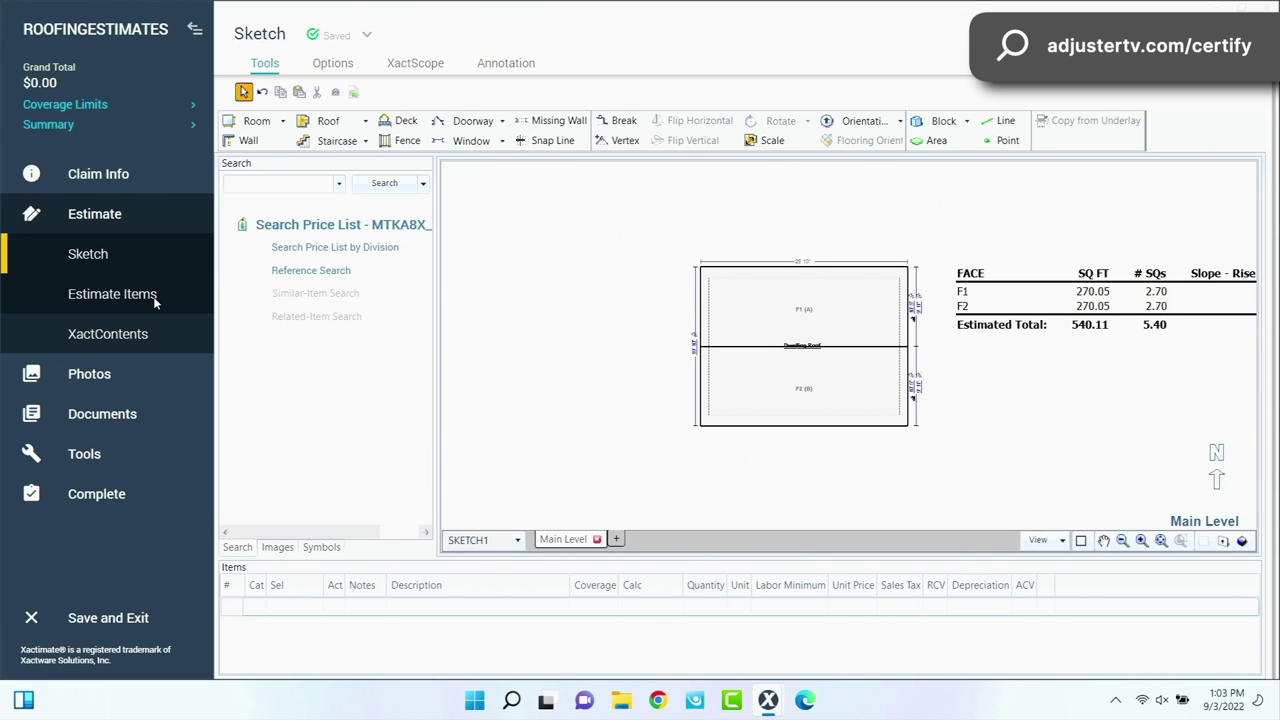
Return to Estimate Items with the navigation sidebar collapsed and select the Dwelling Roof group under Main Level
click(150, 294)
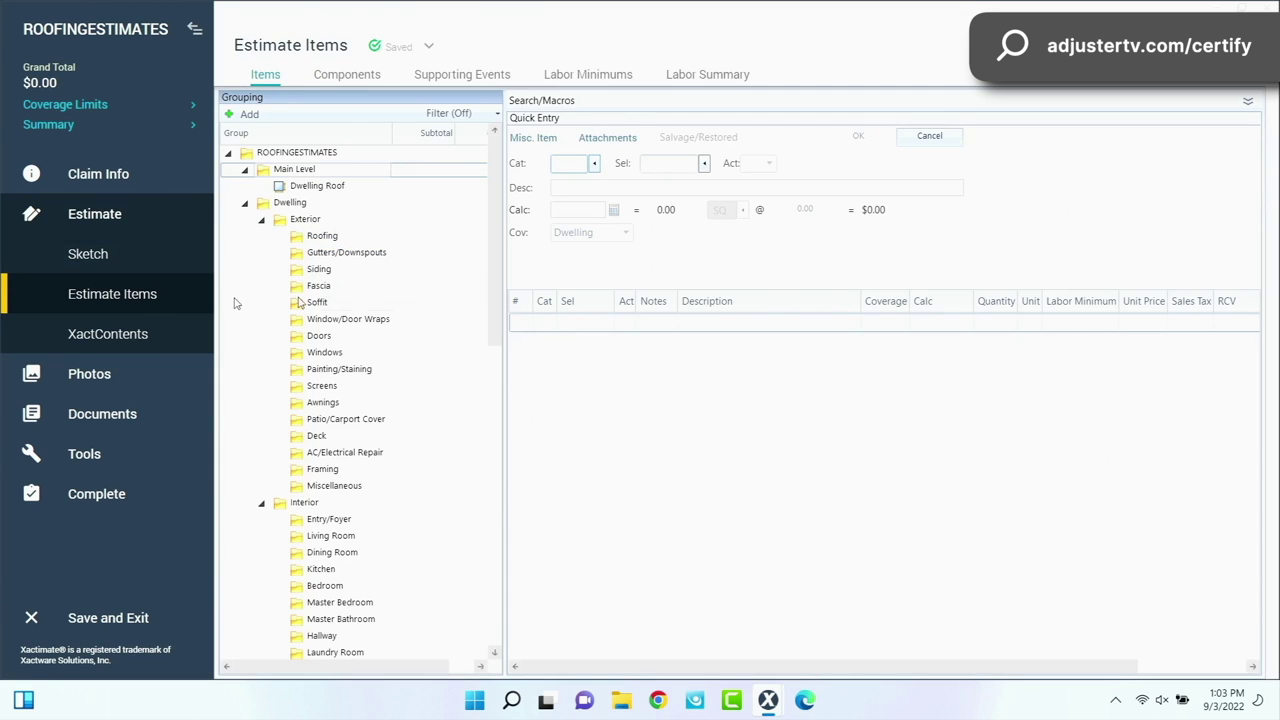
click(101, 259)
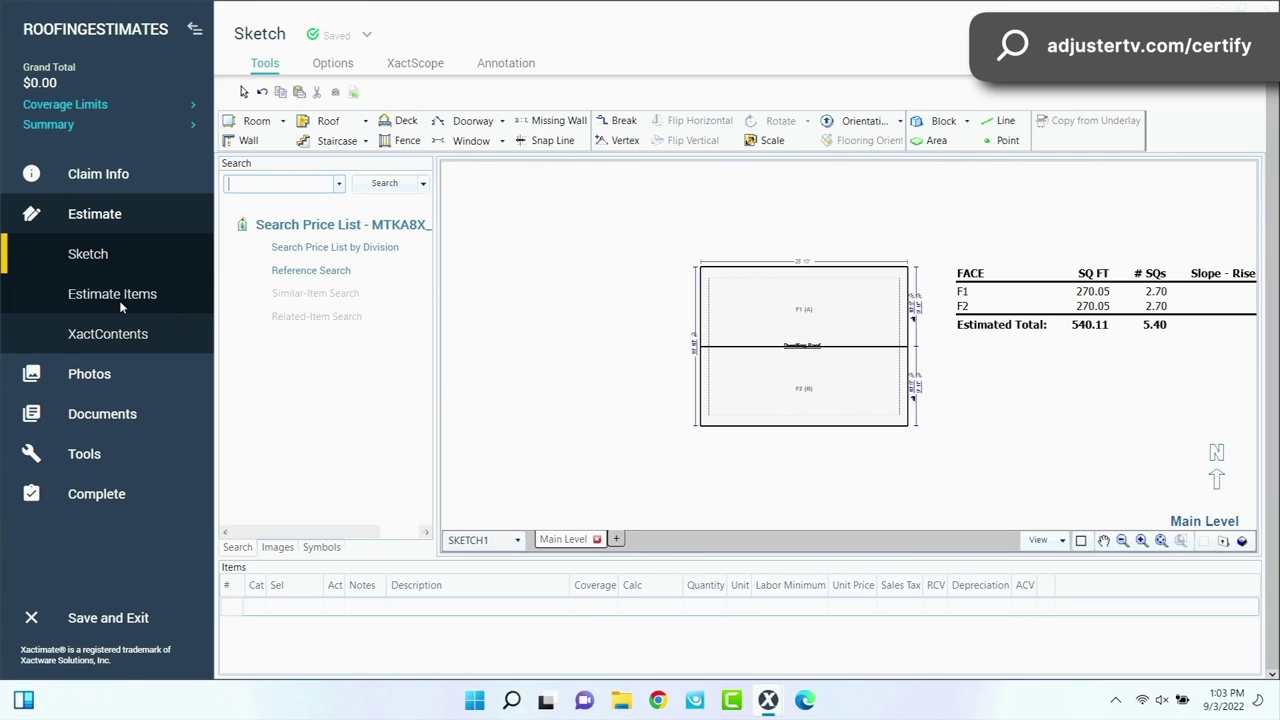
click(119, 300)
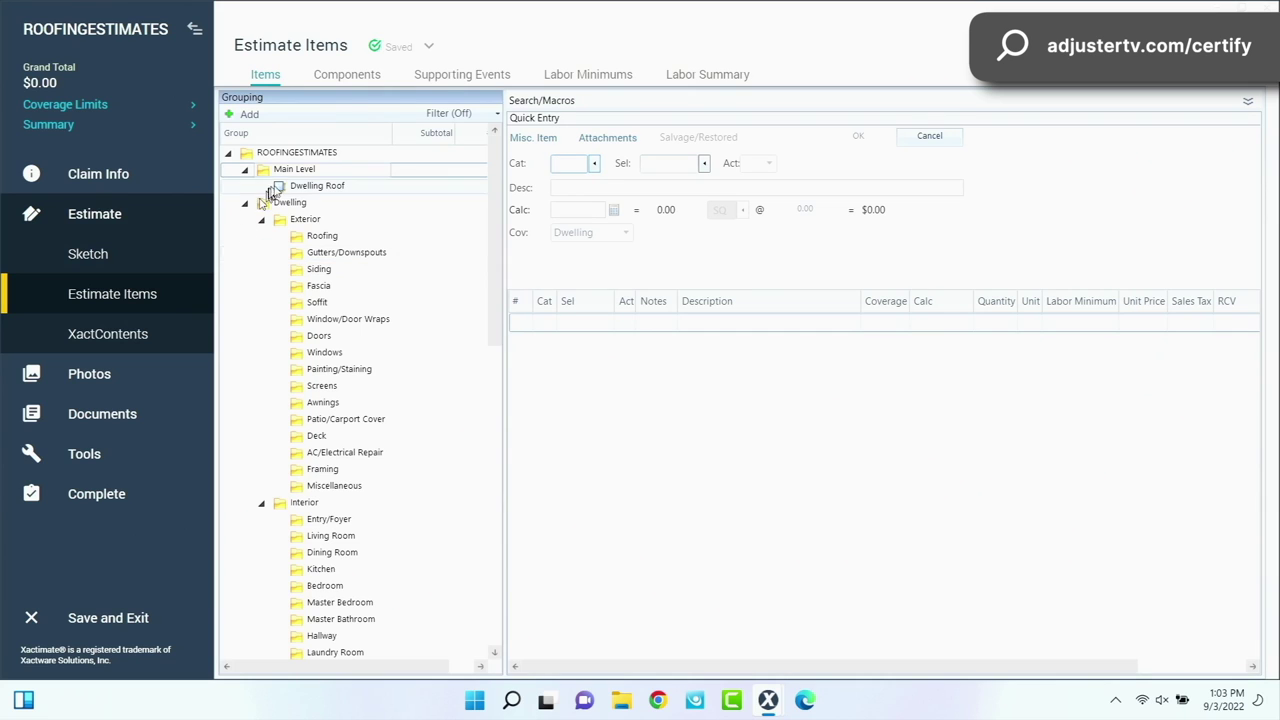
click(194, 29)
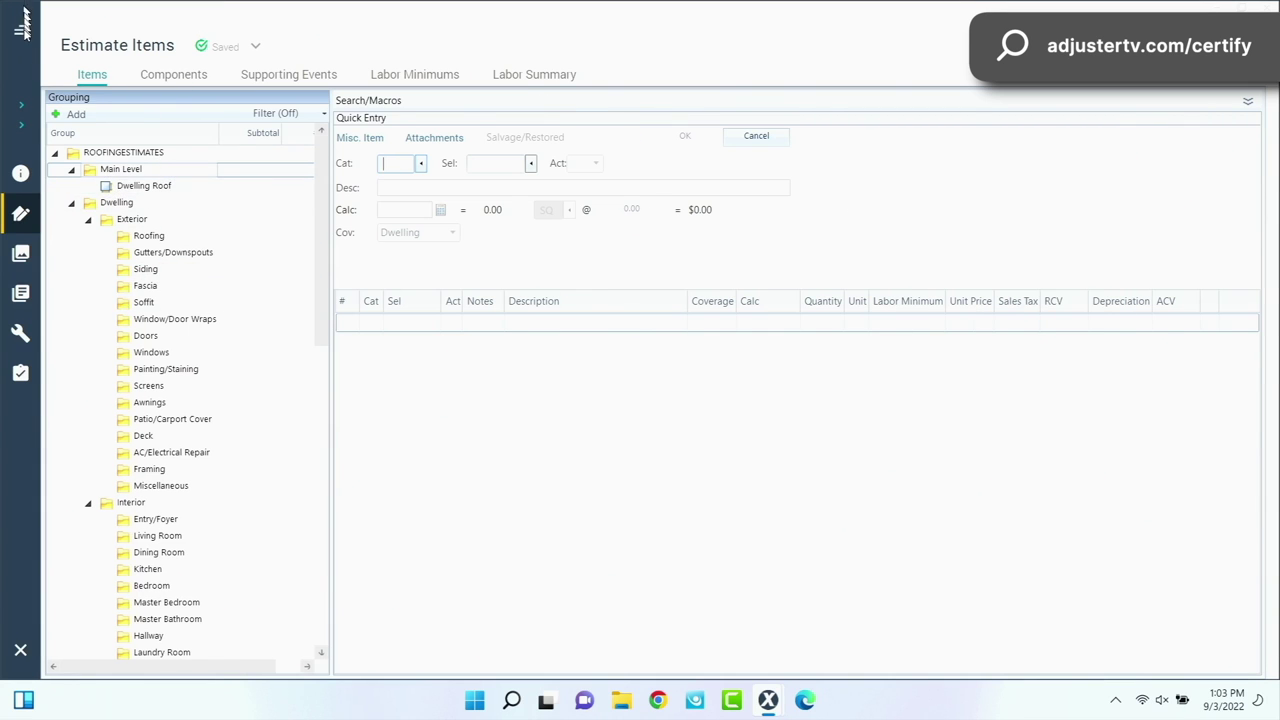
click(22, 28)
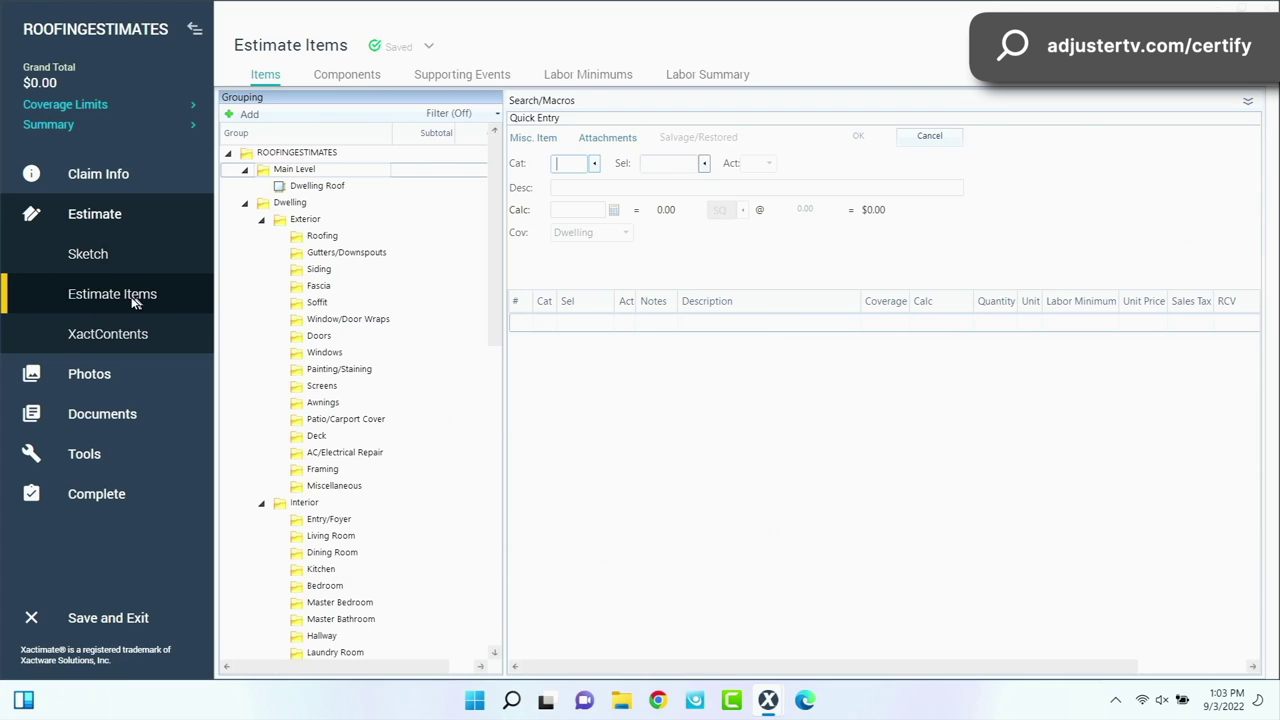
click(135, 300)
click(194, 29)
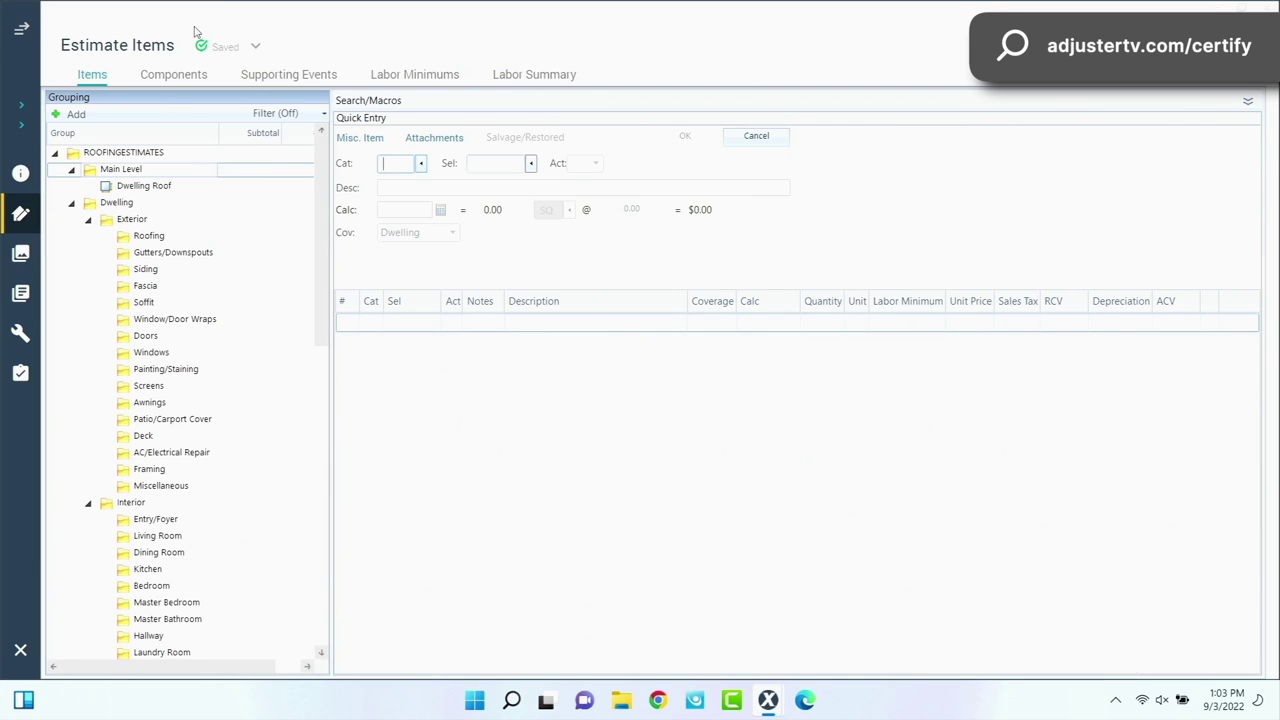
click(105, 189)
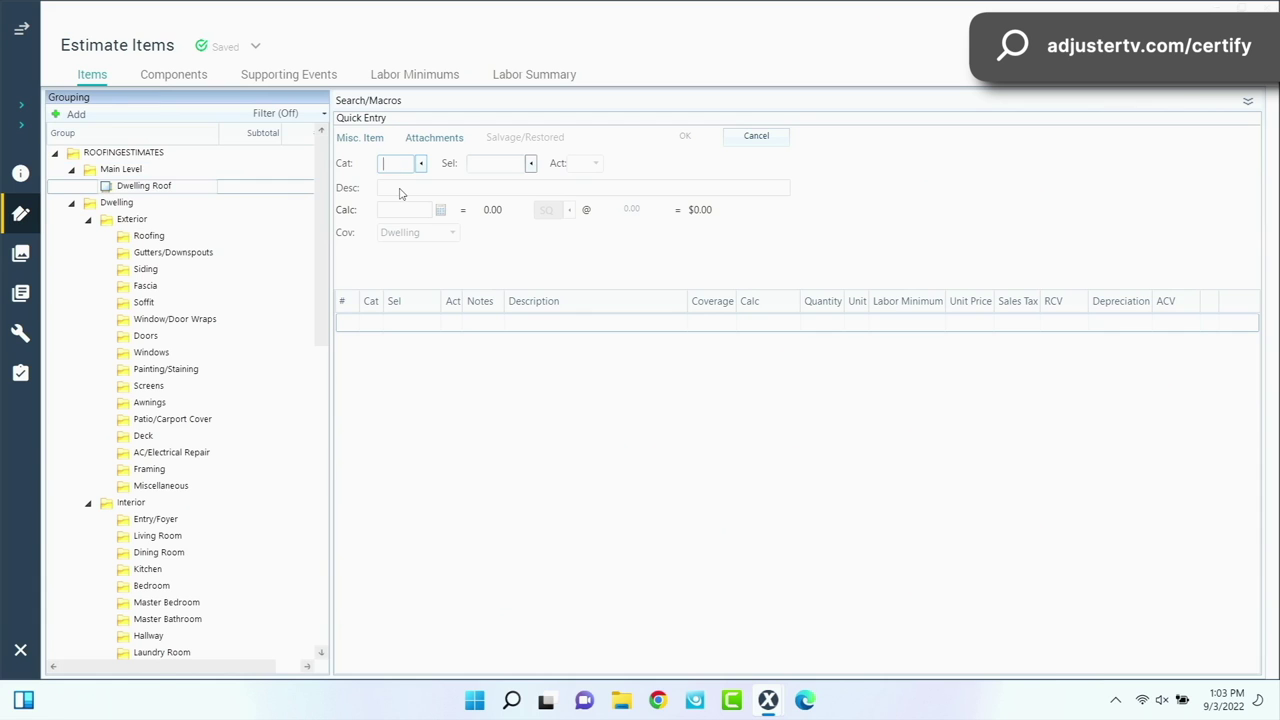
Try adding a note reading "The following line items, etc" to the Dwelling Roof group
click(427, 137)
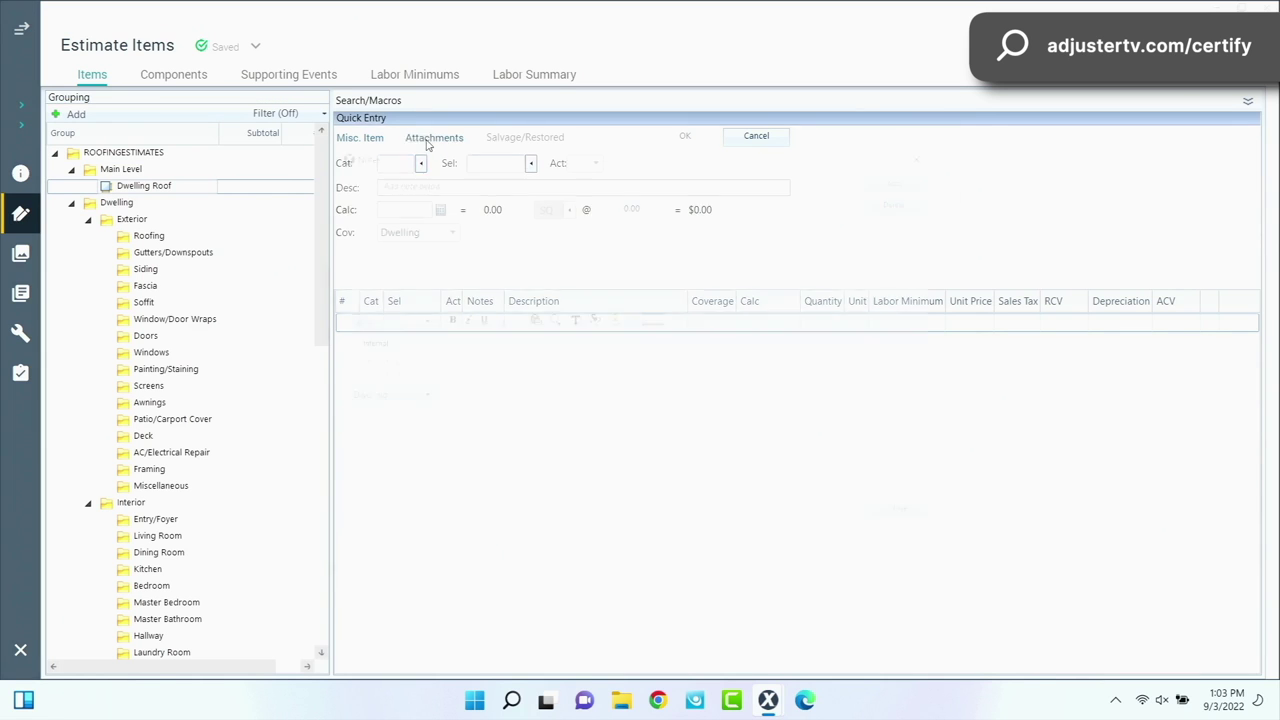
text(T)
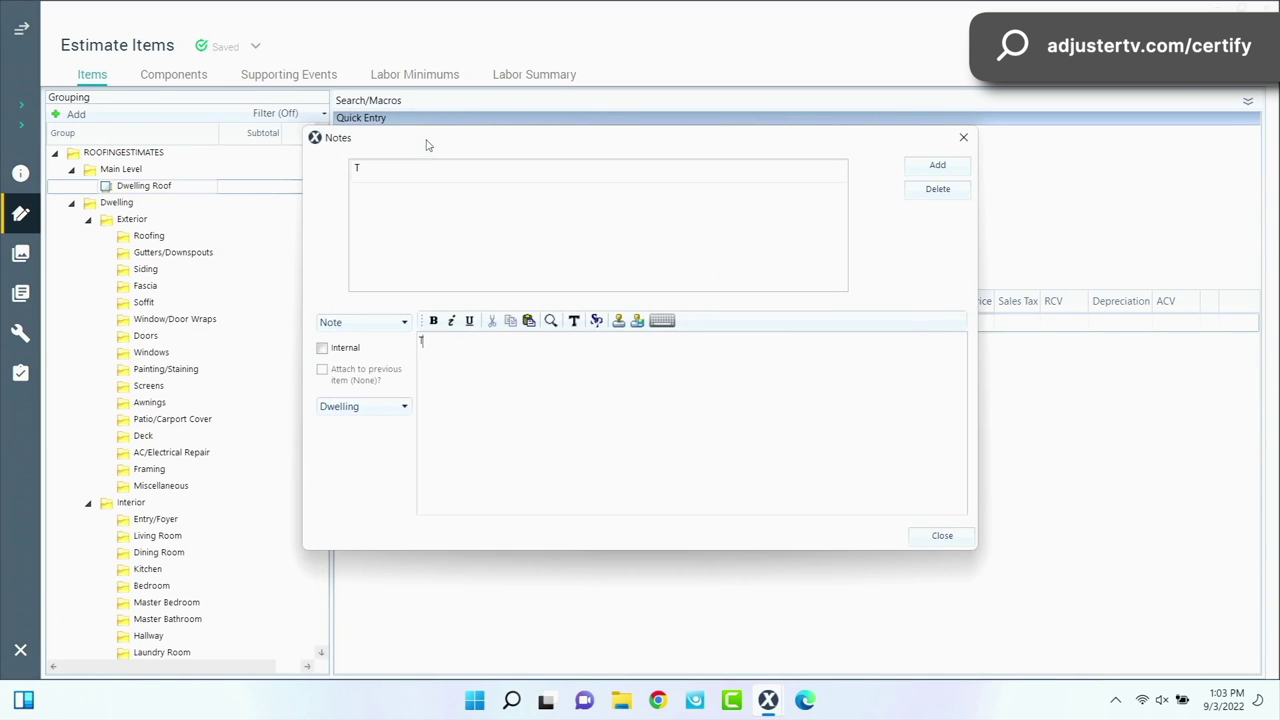
text(he following line items, etc.)
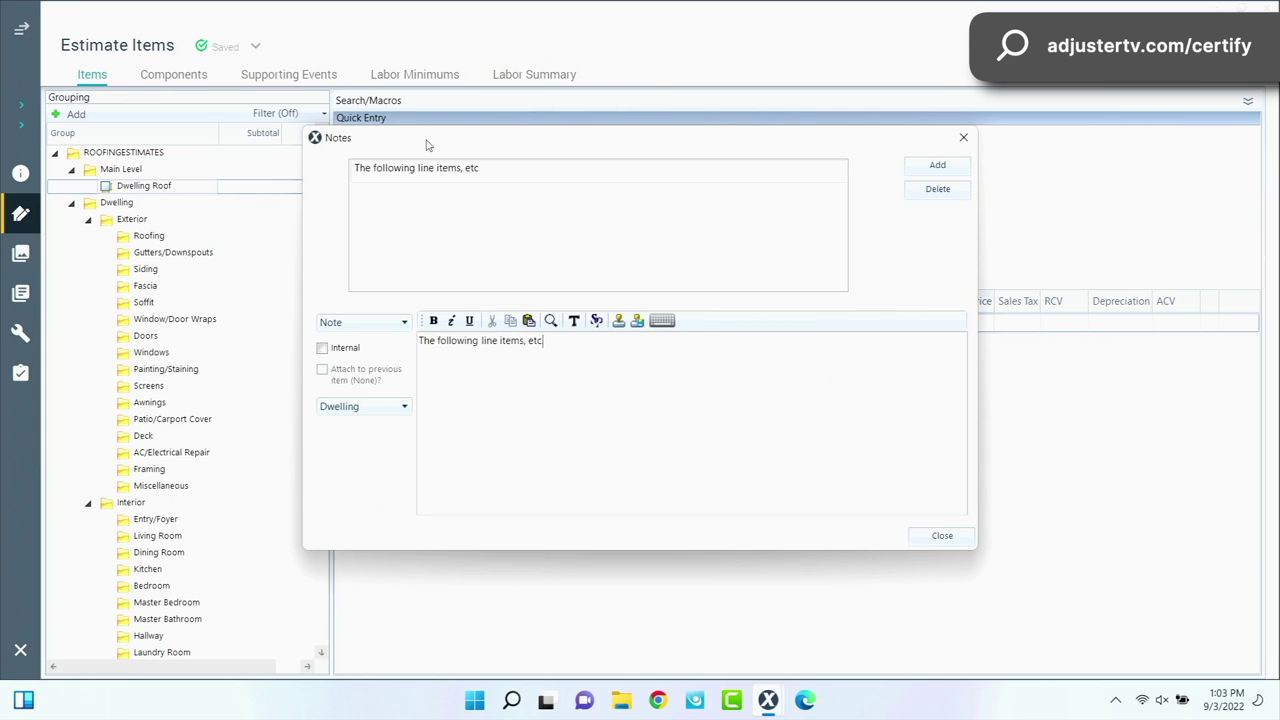
click(916, 541)
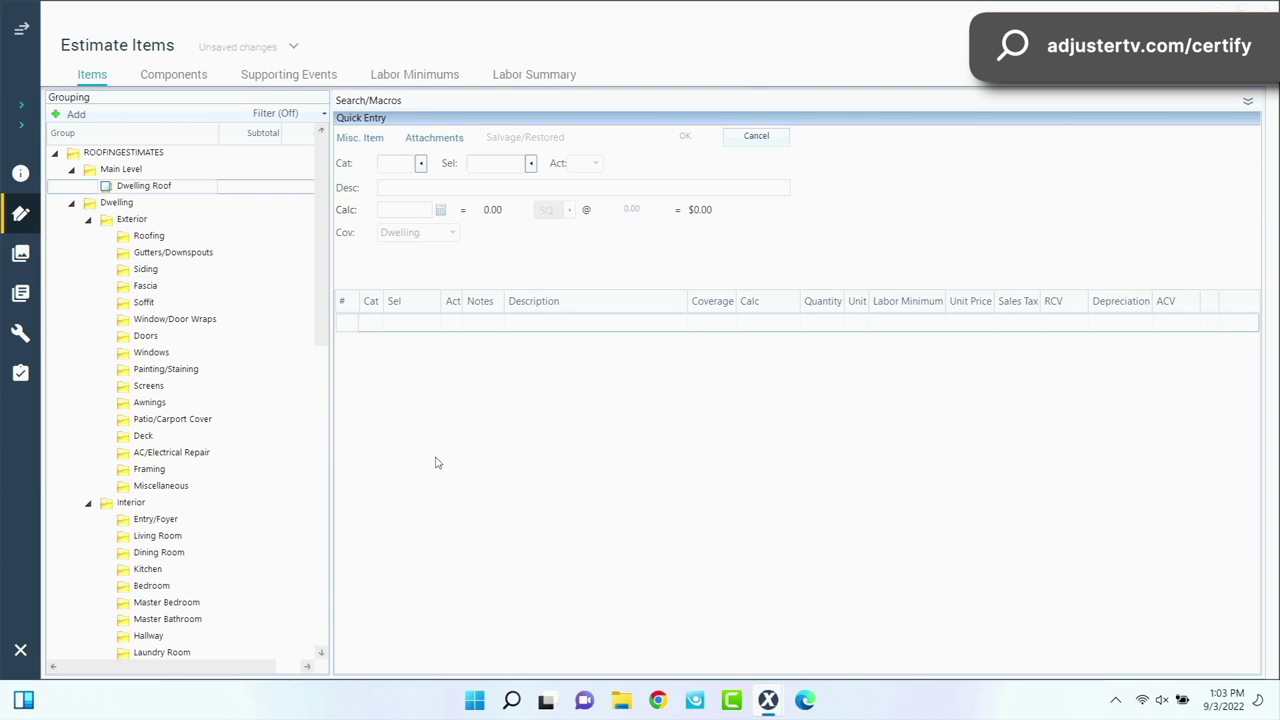
Run the personal macro 240 to fill the Dwelling Roof group with its roofing line items
click(345, 325)
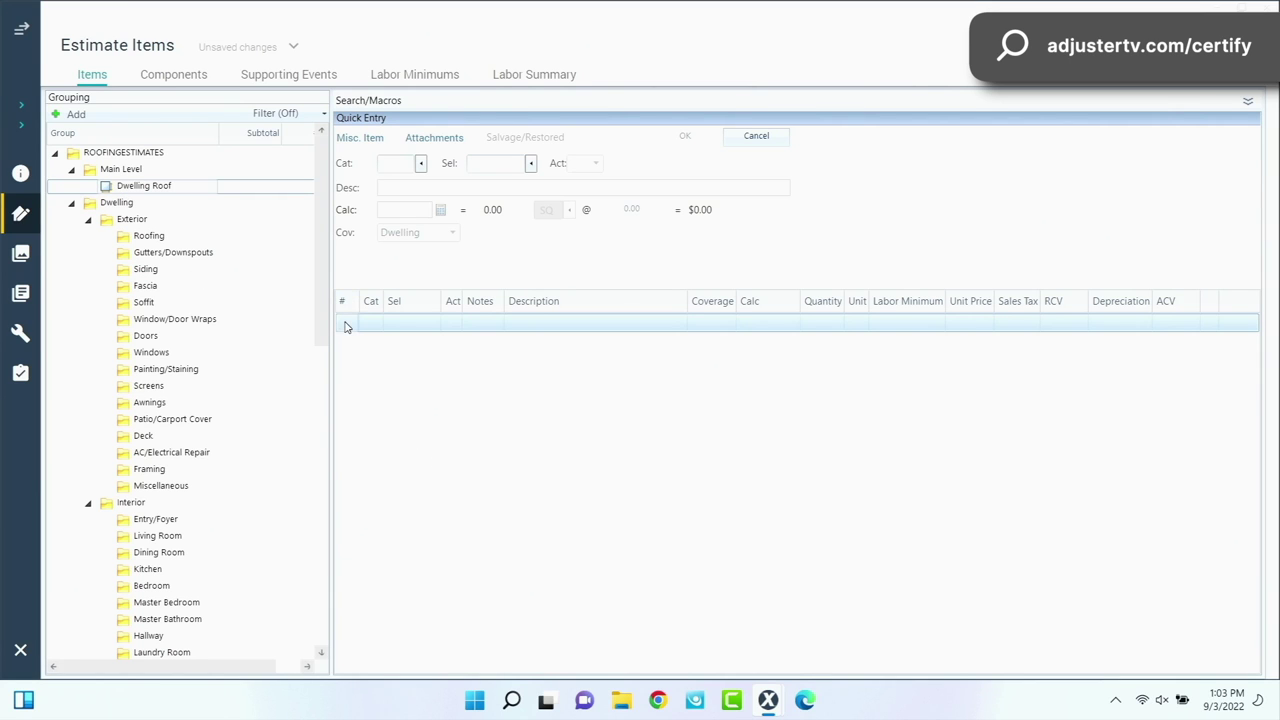
key(ctrl+m)
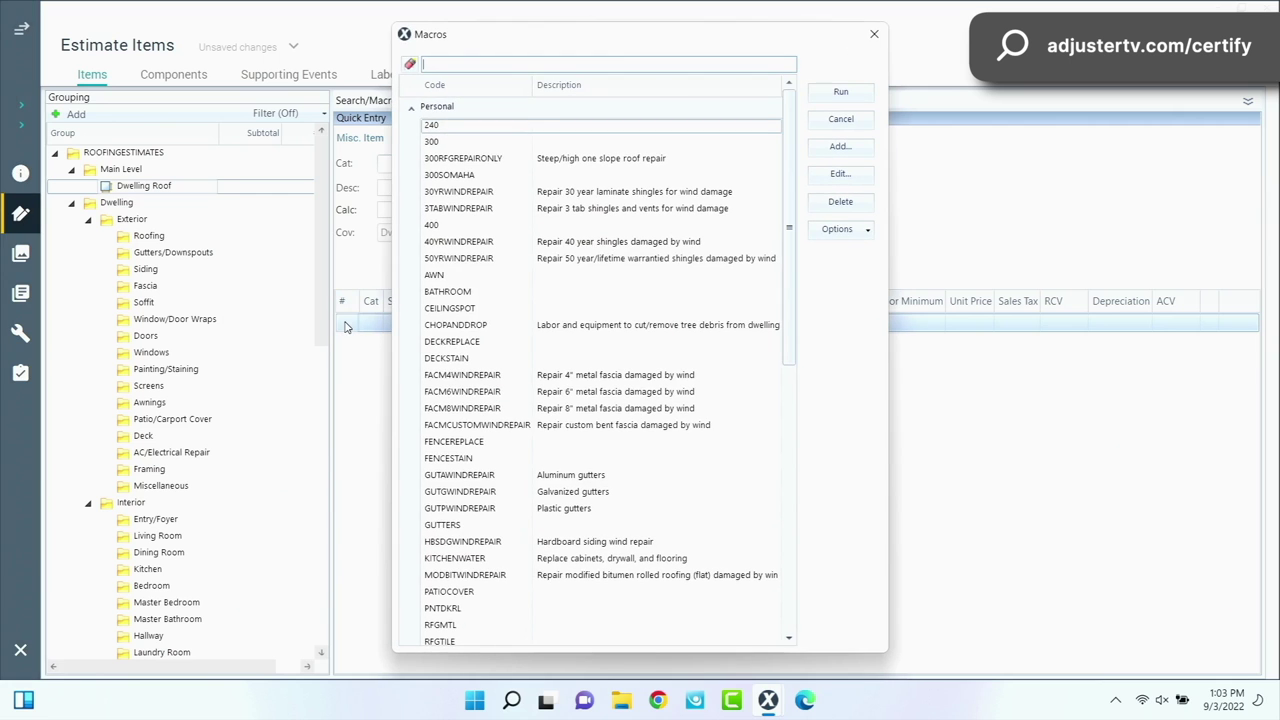
scroll(548, 300, down, 15)
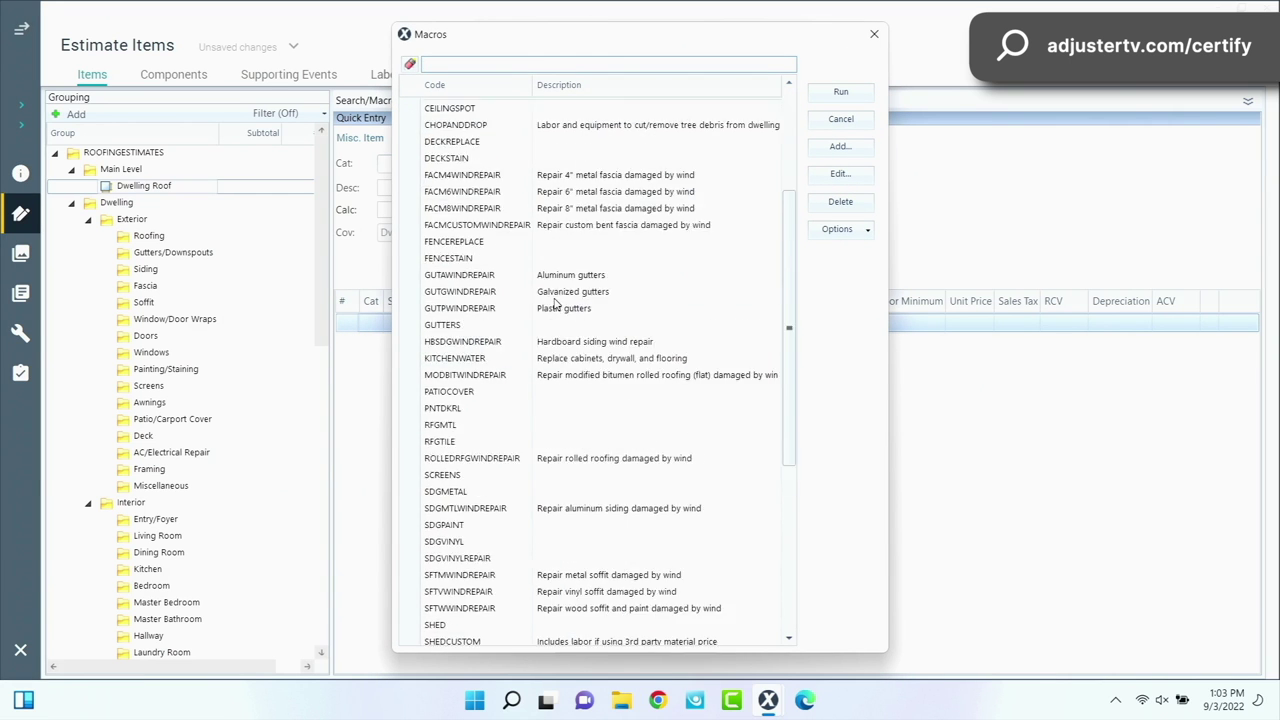
scroll(555, 302, up, 15)
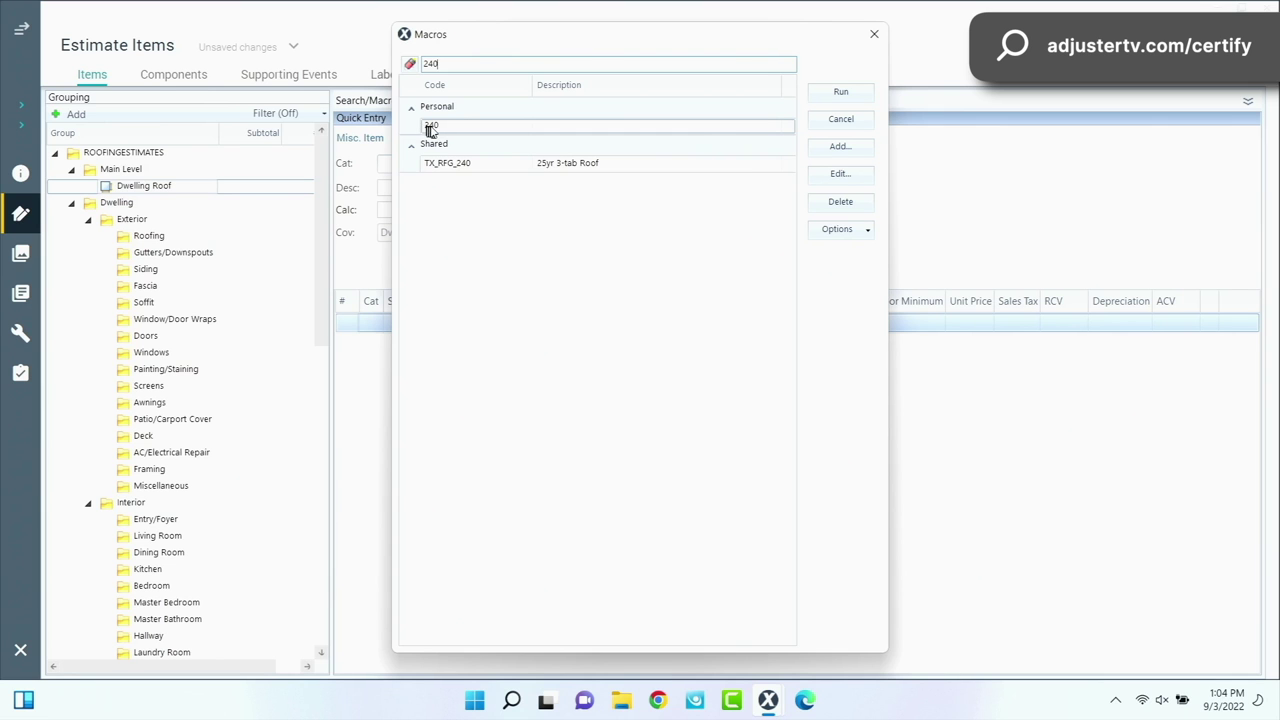
double_click(433, 130)
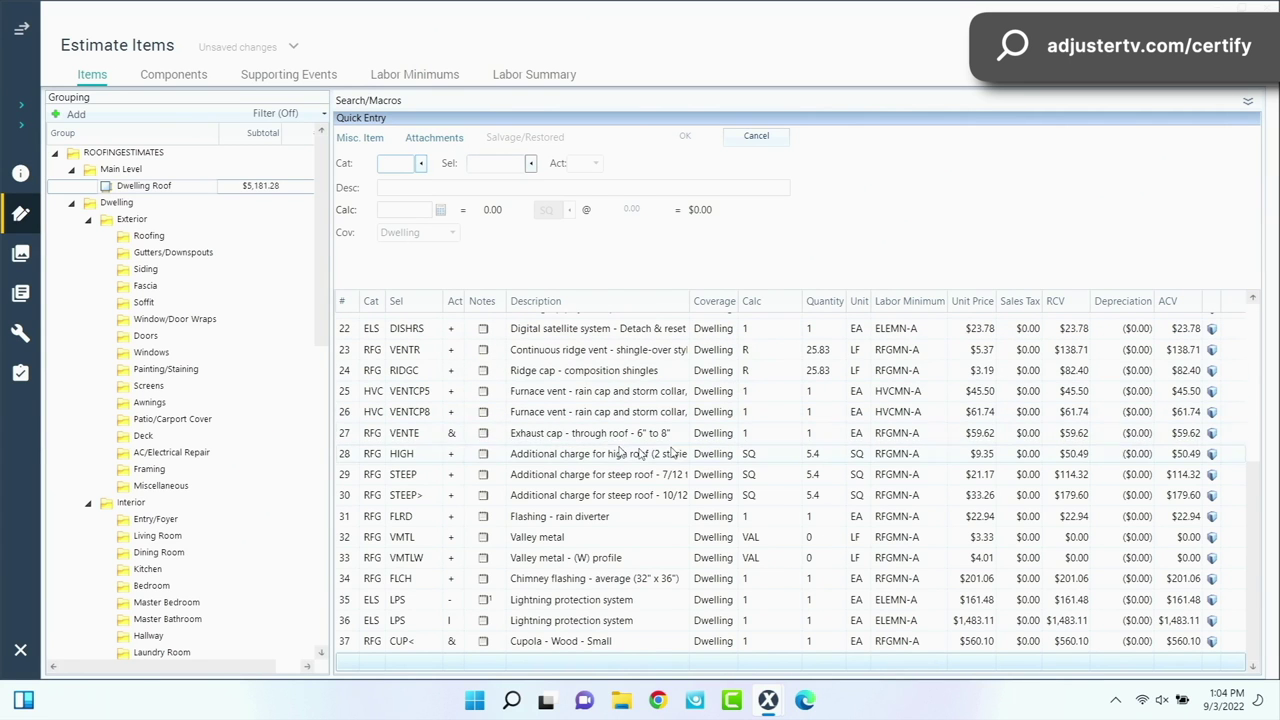
scroll(808, 455, up, 5)
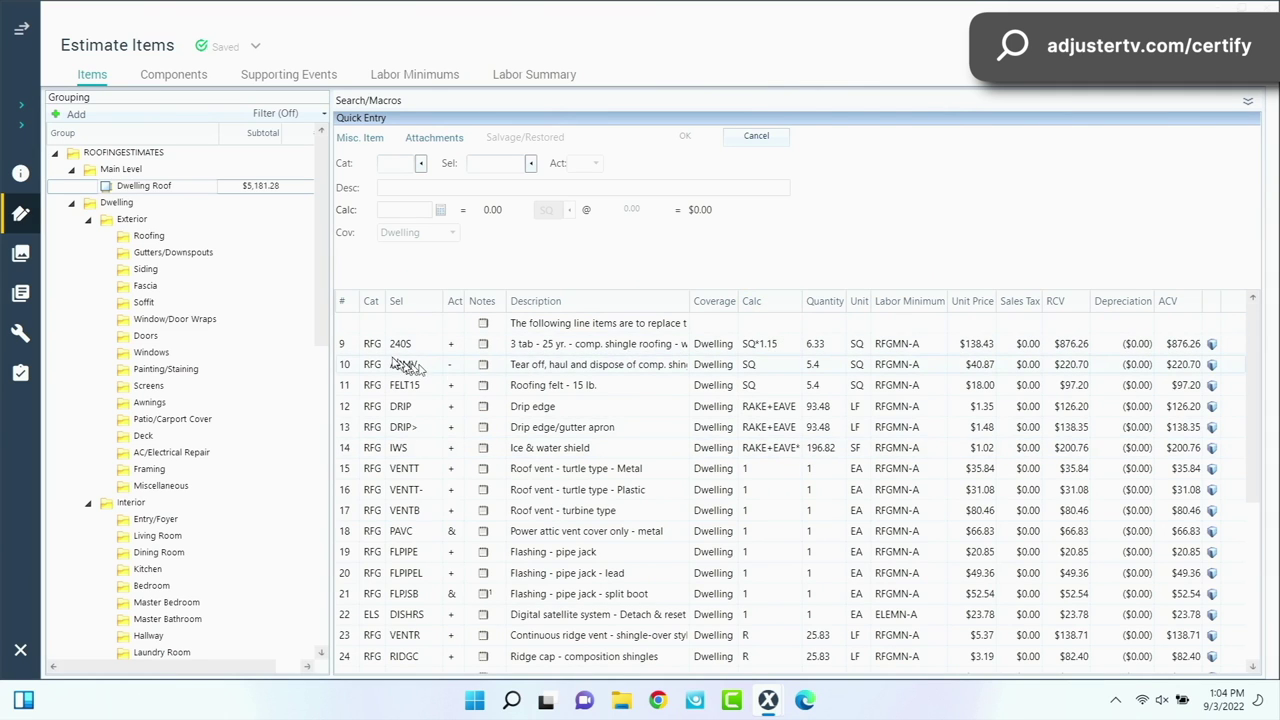
Examine the calculation entries of the 3-tab shingle, tear-off and drip edge line items
click(344, 345)
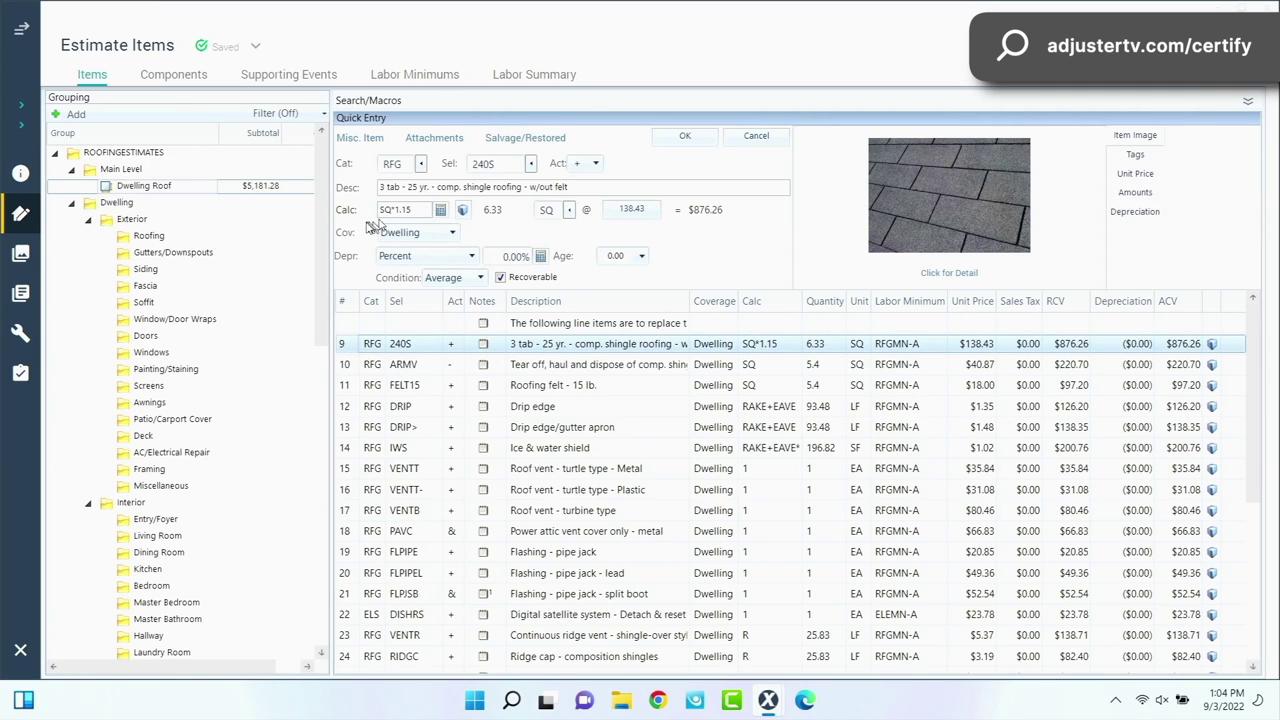
key(ctrl)
click(236, 194)
click(358, 364)
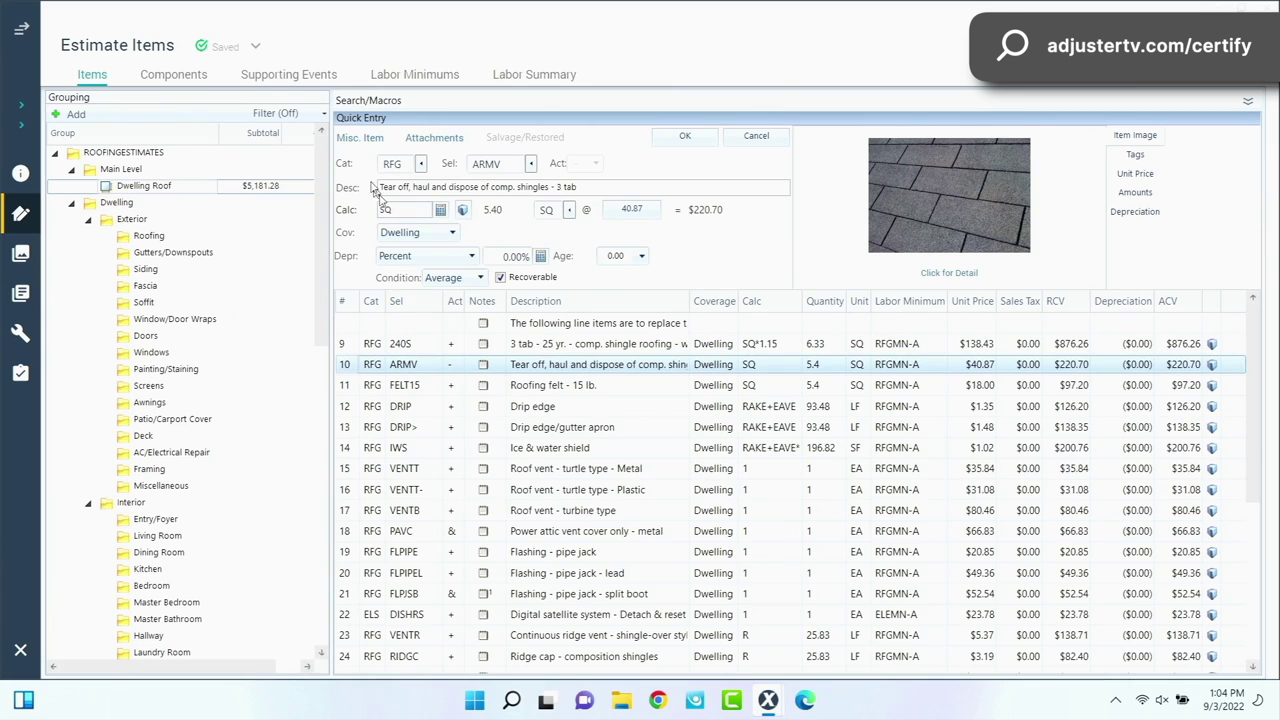
click(352, 408)
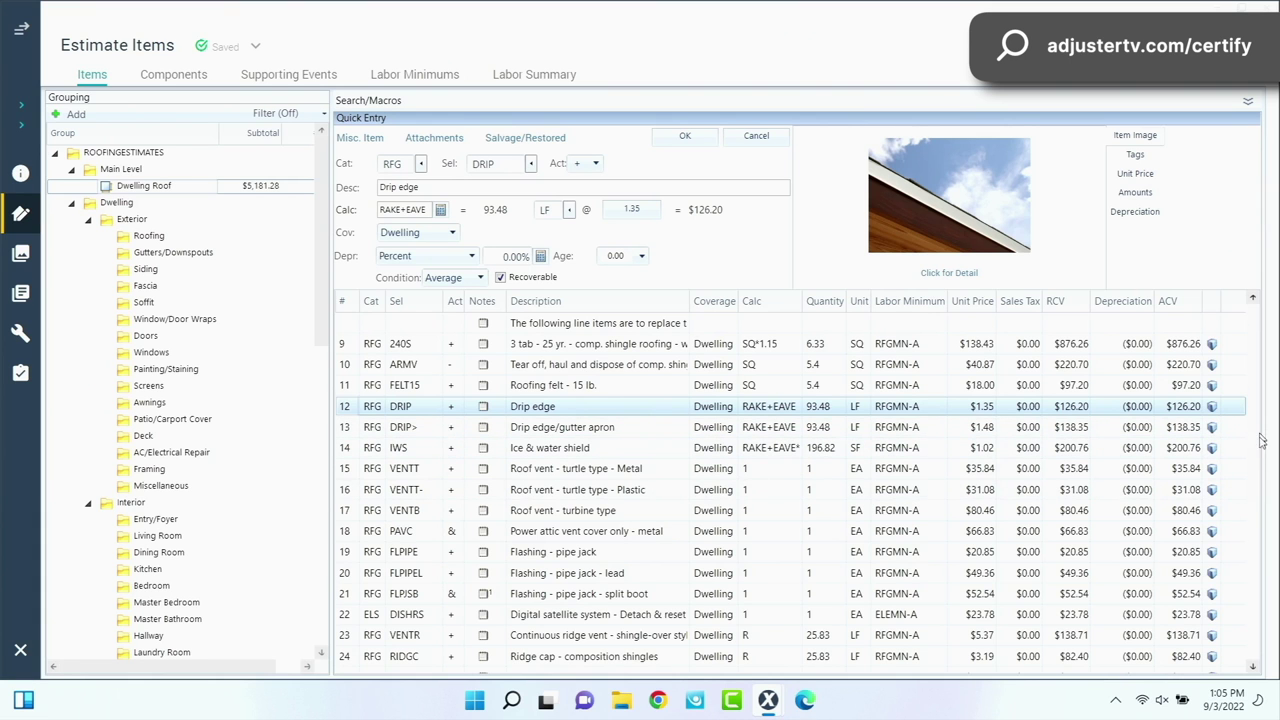
Examine the calculation entry of the Valley metal line item near the end of the list
scroll(1240, 440, down, 3)
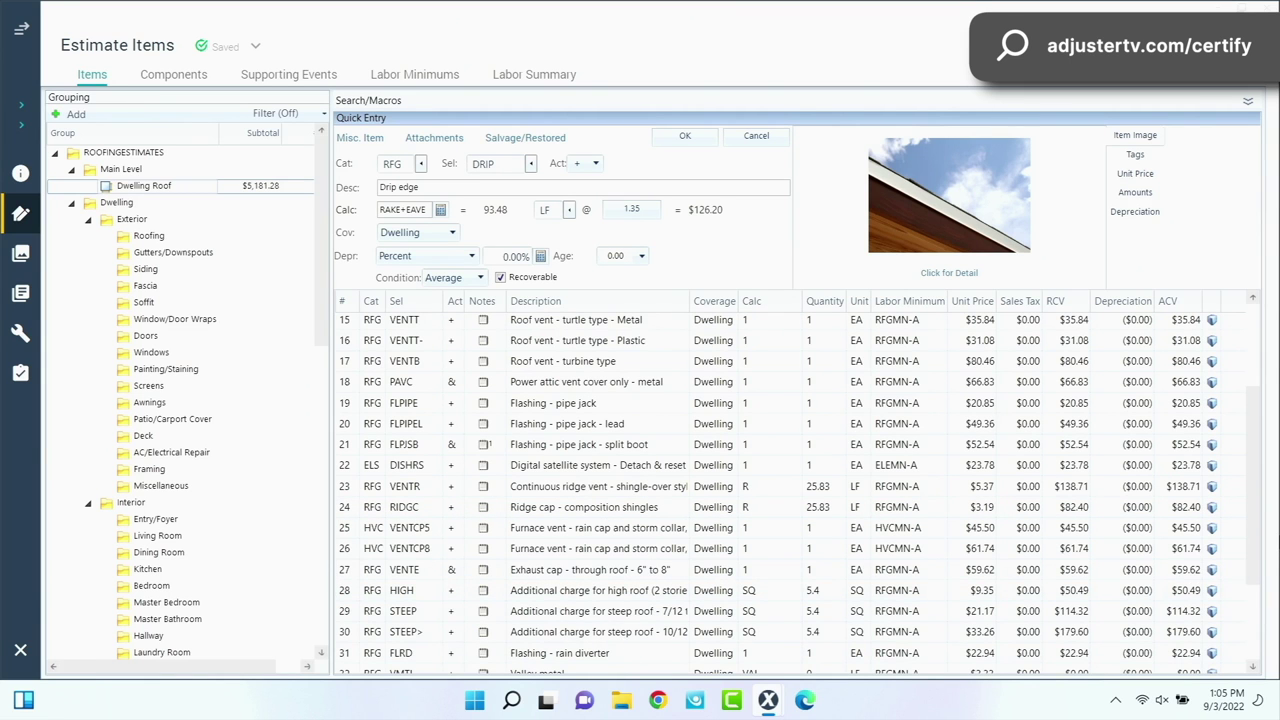
scroll(1258, 508, down, 3)
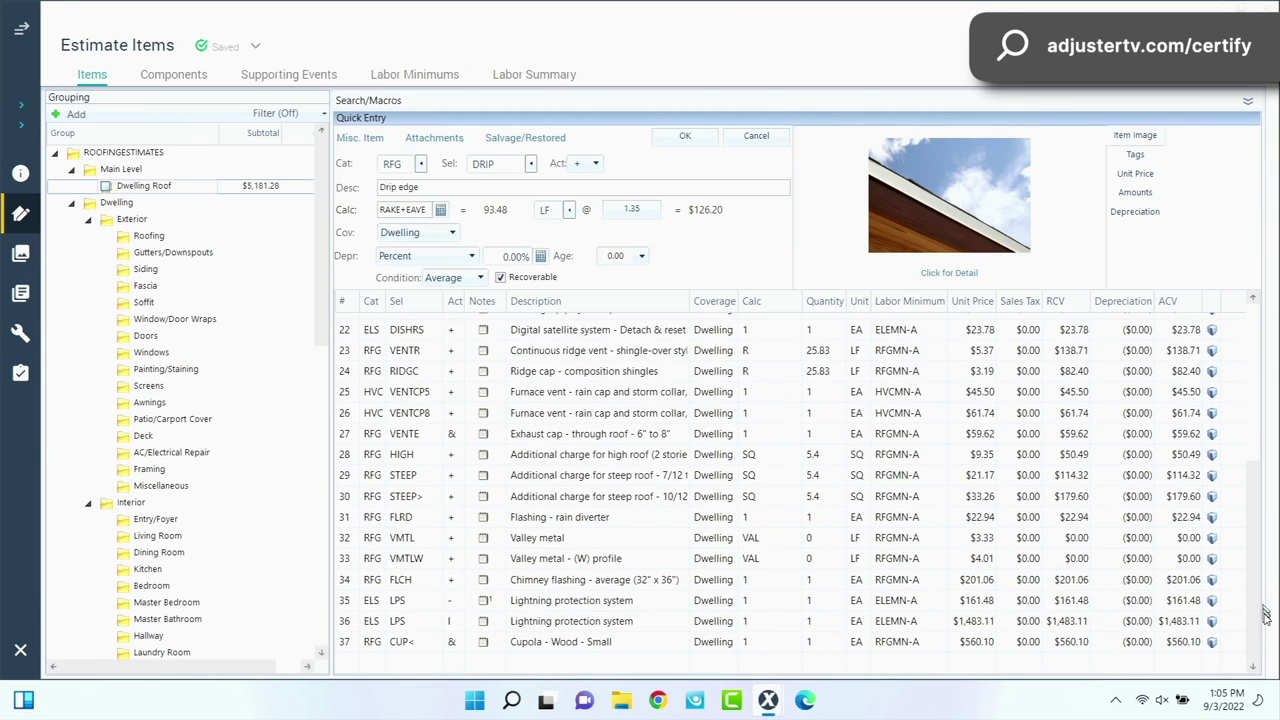
click(773, 545)
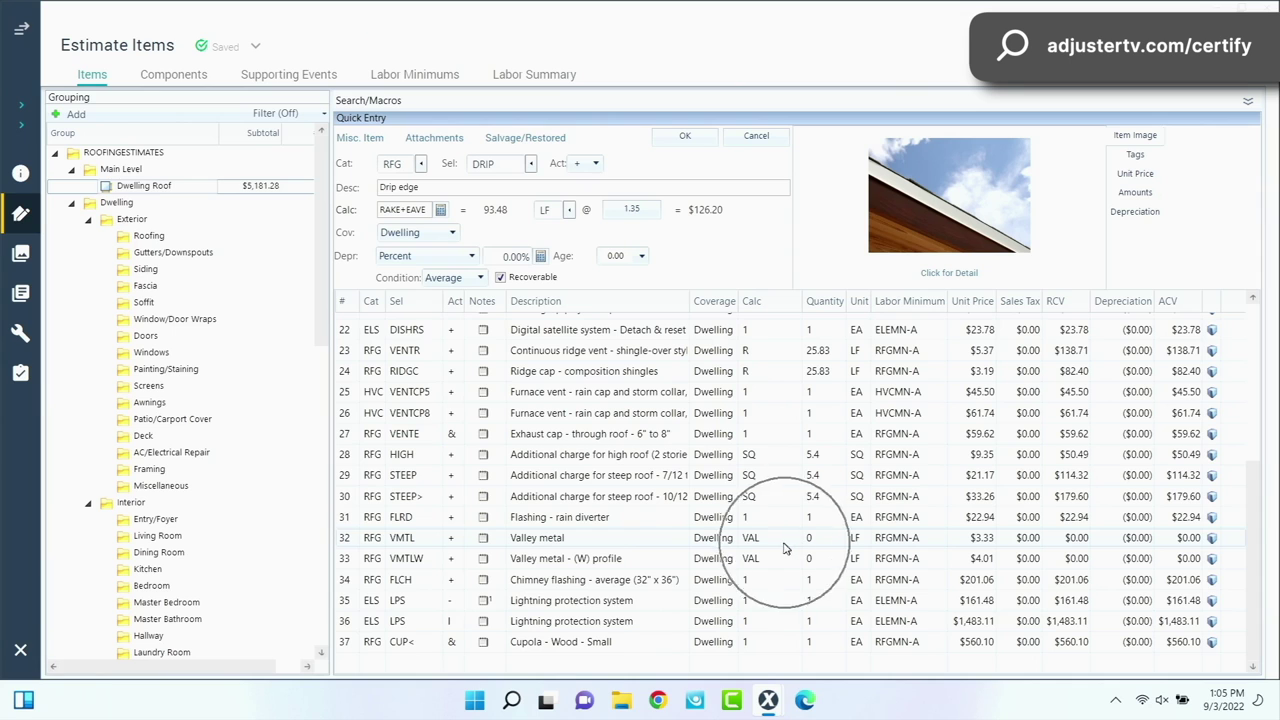
click(775, 547)
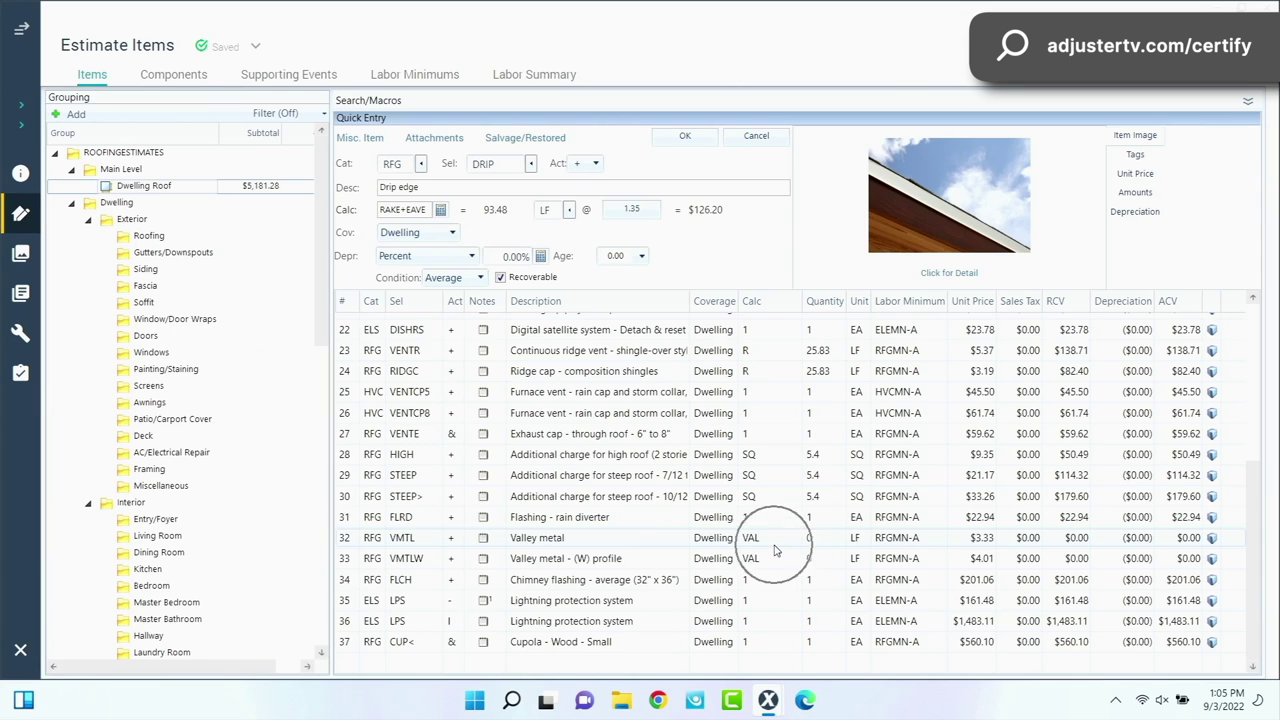
click(350, 541)
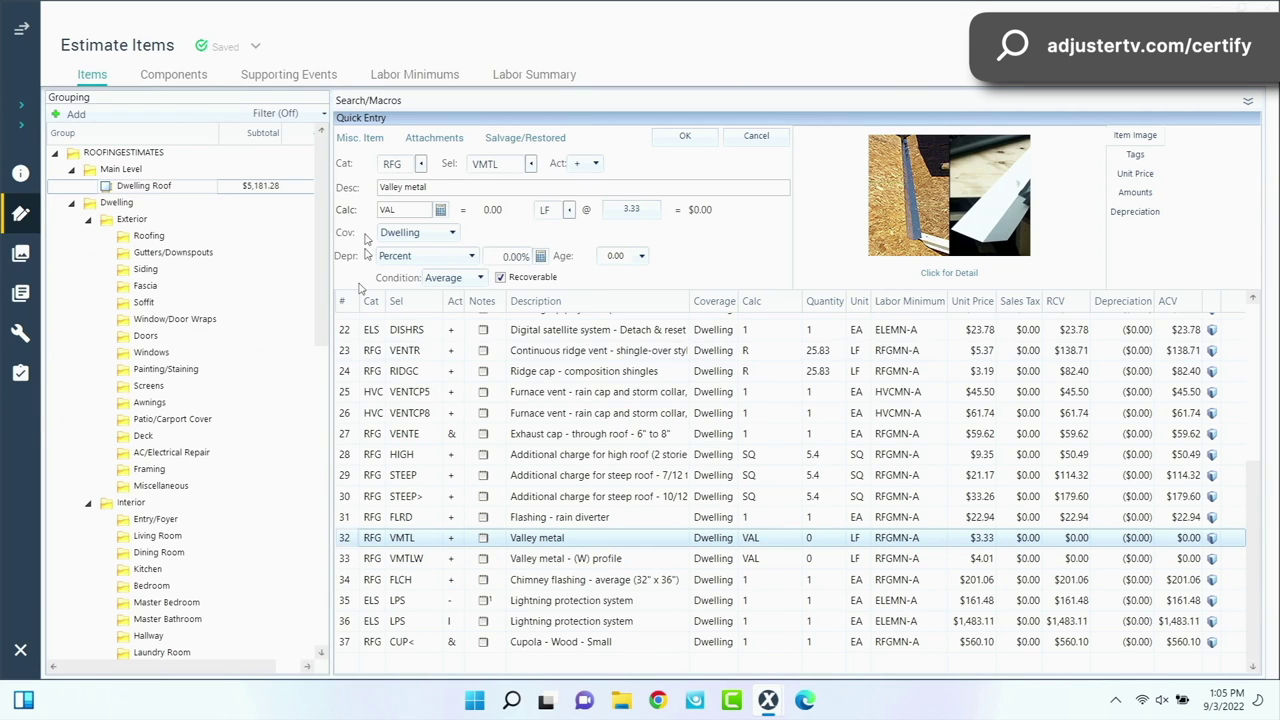
click(477, 208)
click(689, 138)
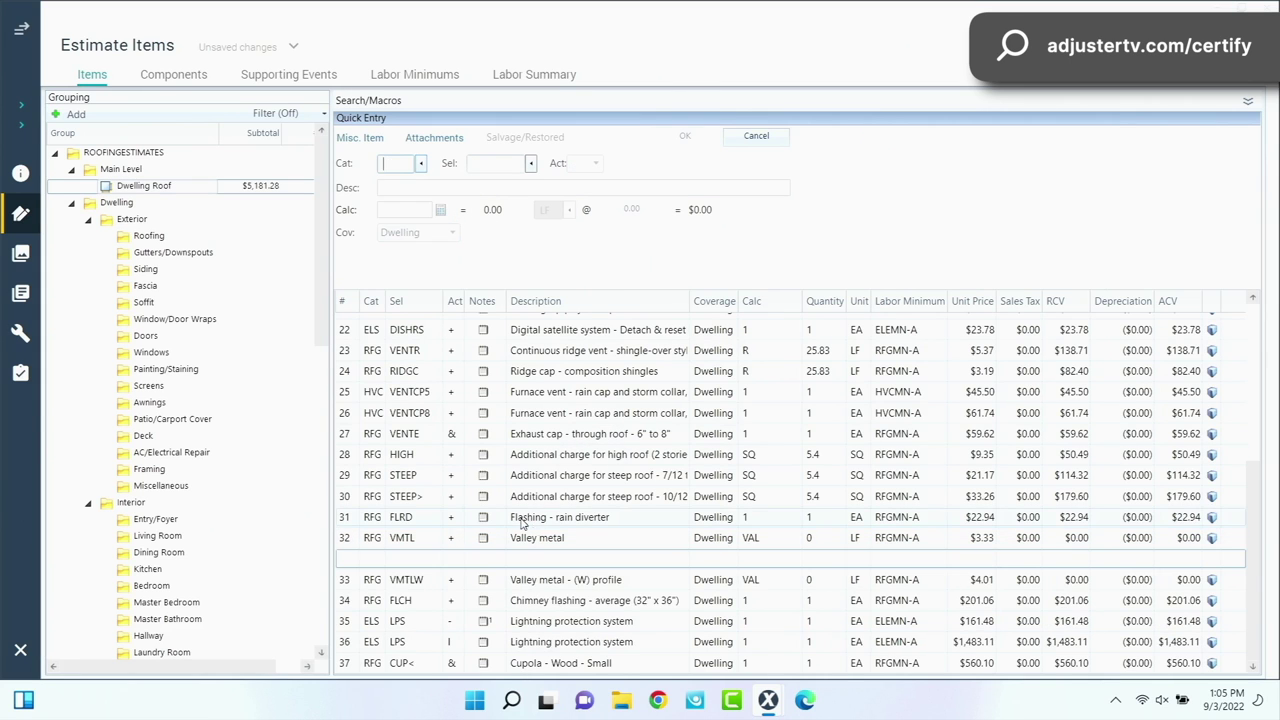
Delete all line items from the lead pipe jack flashing (20) through the small wood cupola (37)
click(348, 662)
scroll(348, 662, up, 5)
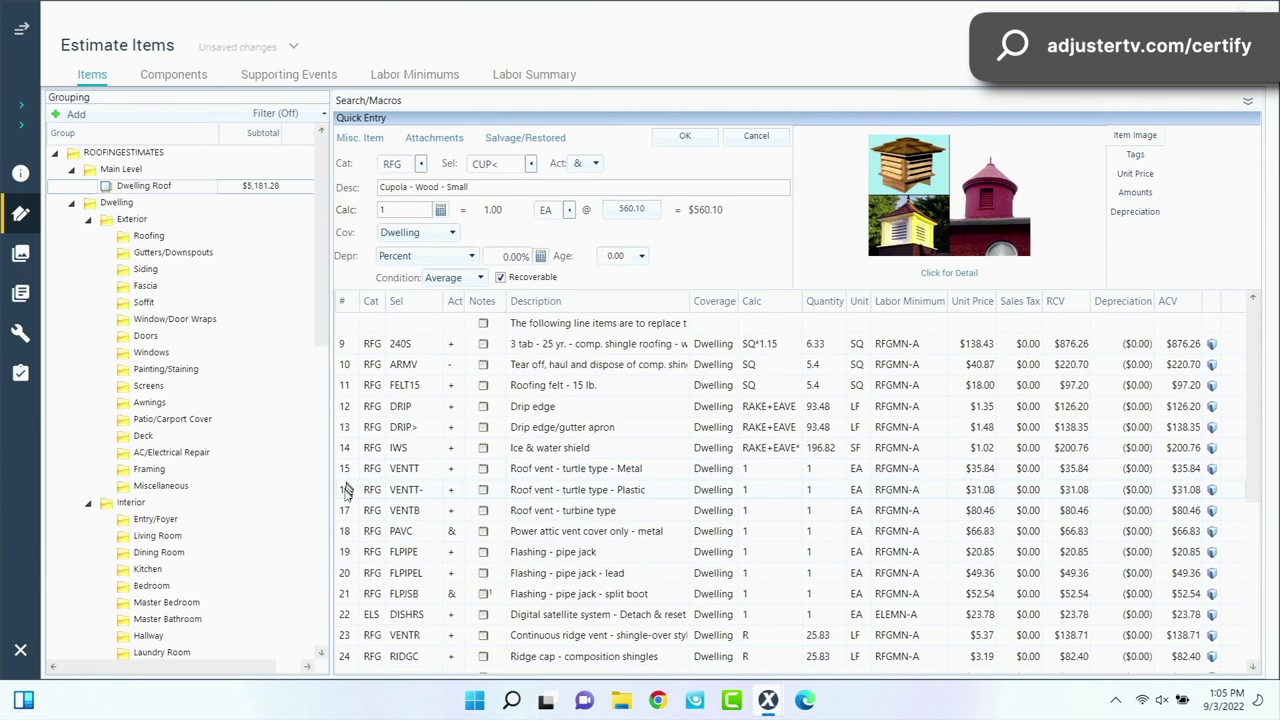
shift+click(344, 574)
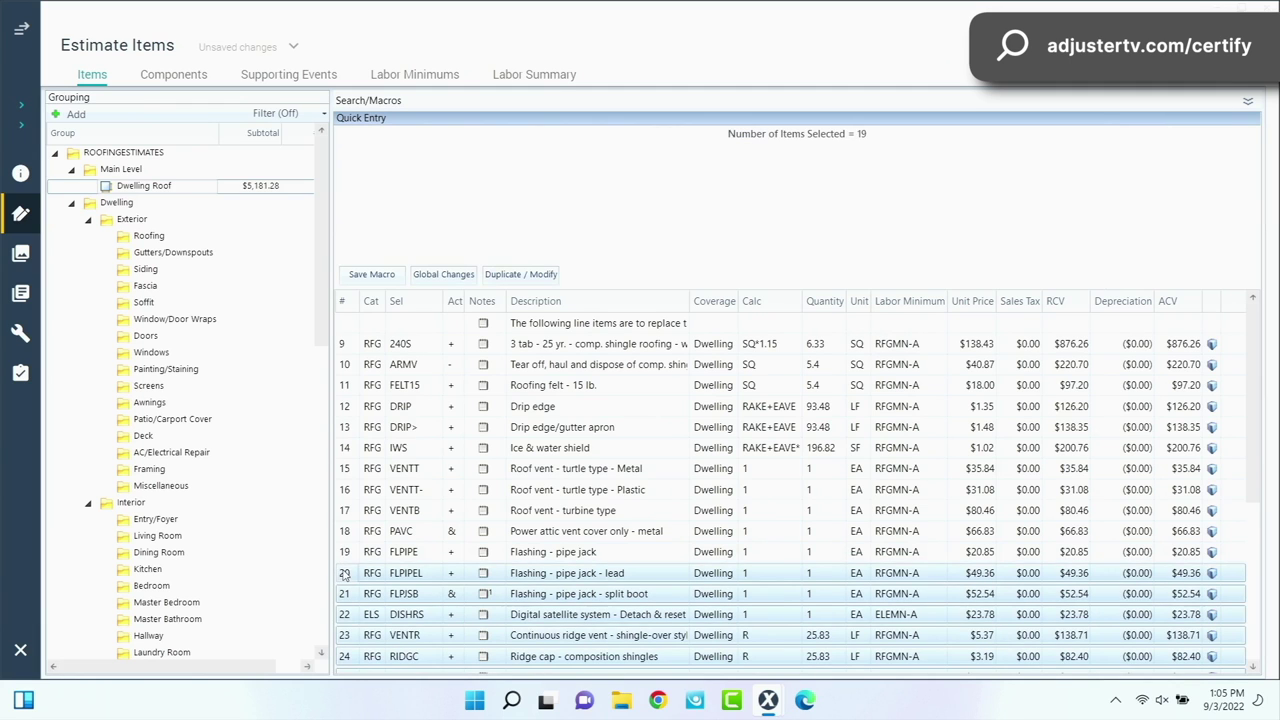
key(Delete)
Delete the gutter apron, ice & water shield, plastic turtle vent, turbine vent and power attic vent cover line items
click(342, 538)
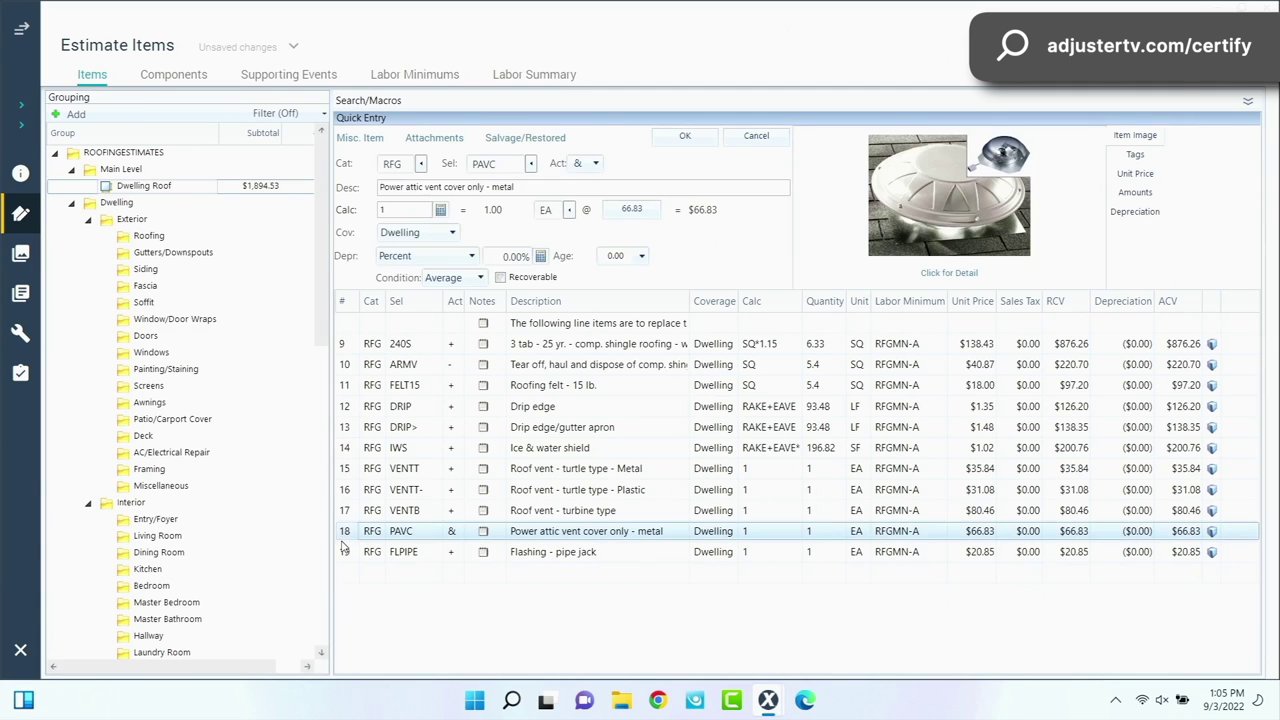
shift+click(342, 508)
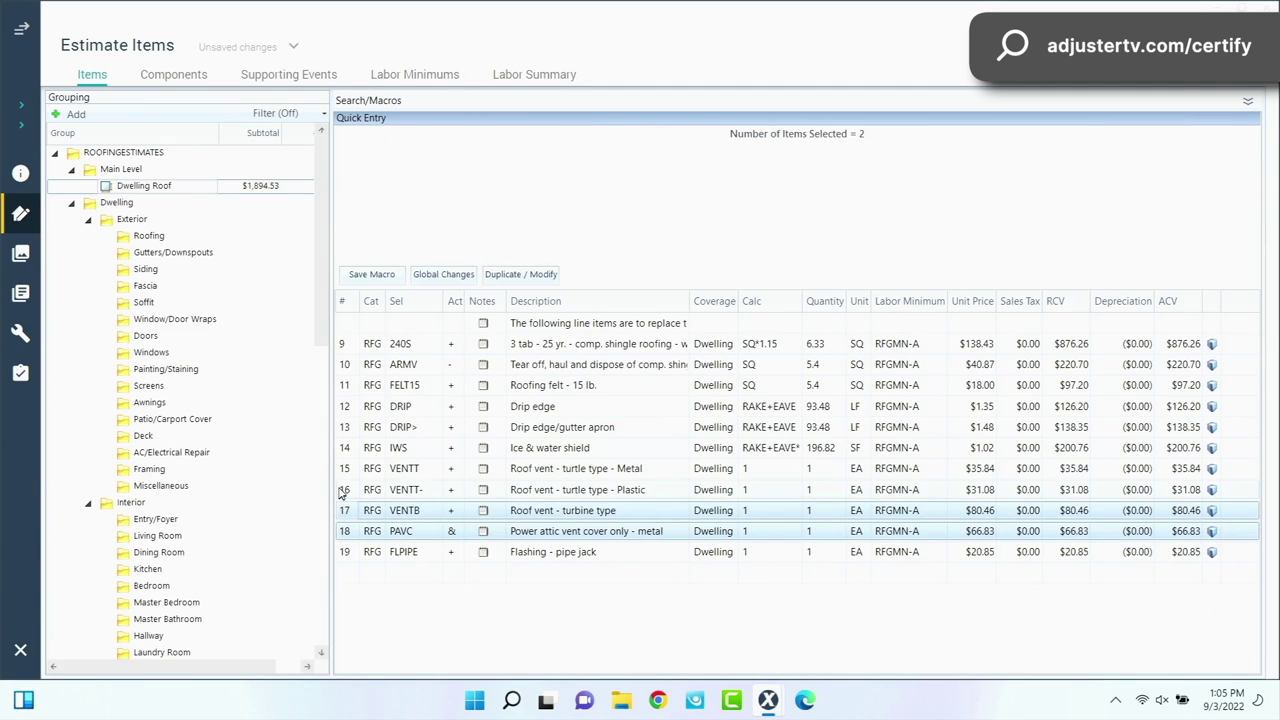
shift+click(342, 490)
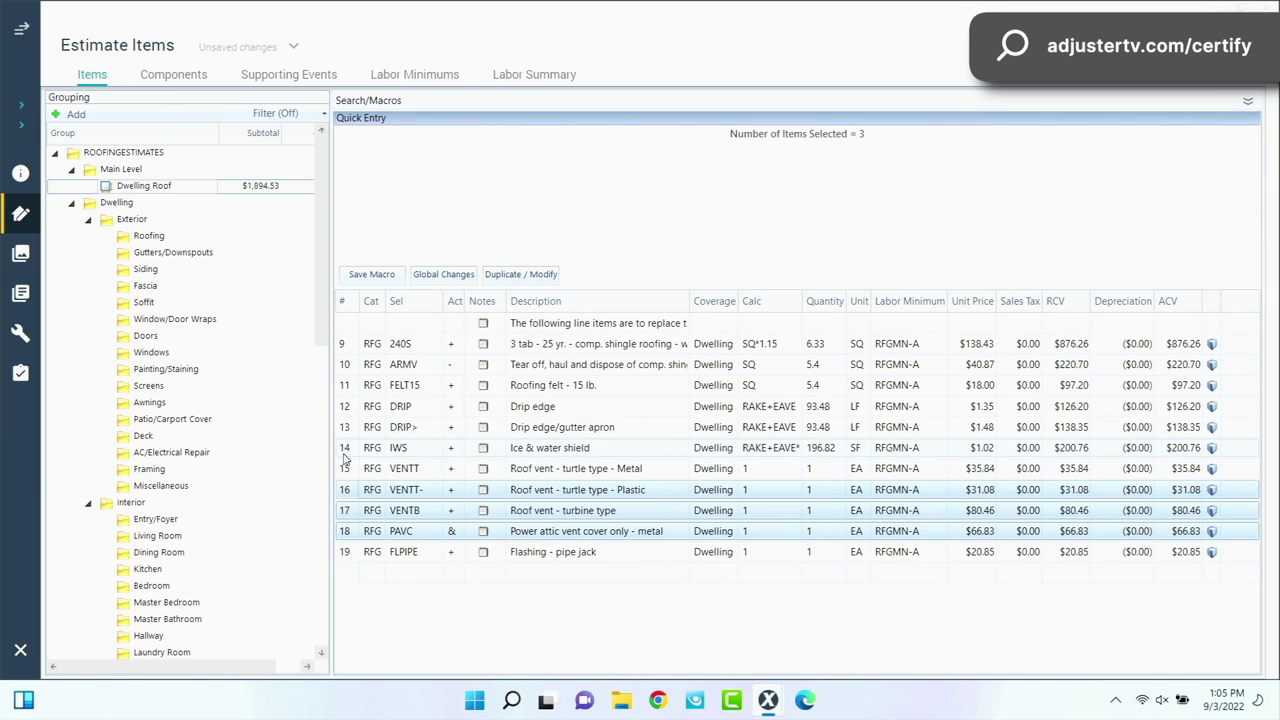
ctrl+click(344, 455)
ctrl+click(345, 430)
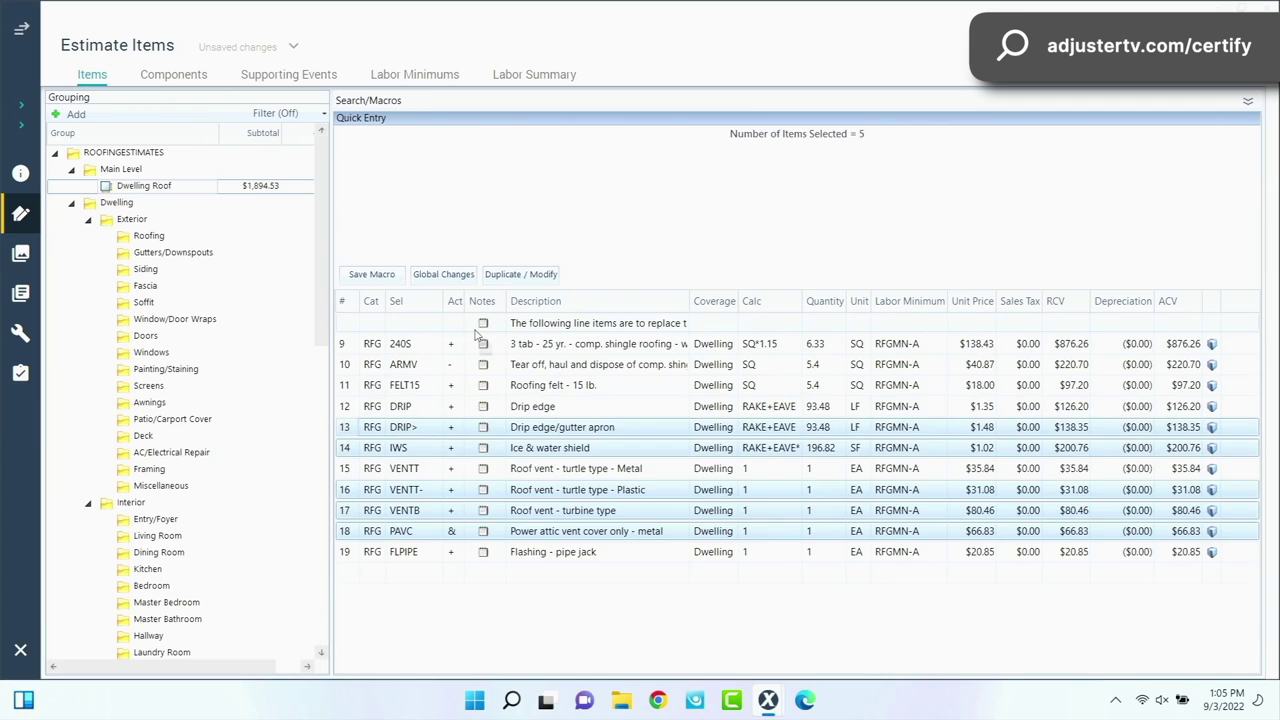
key(Delete)
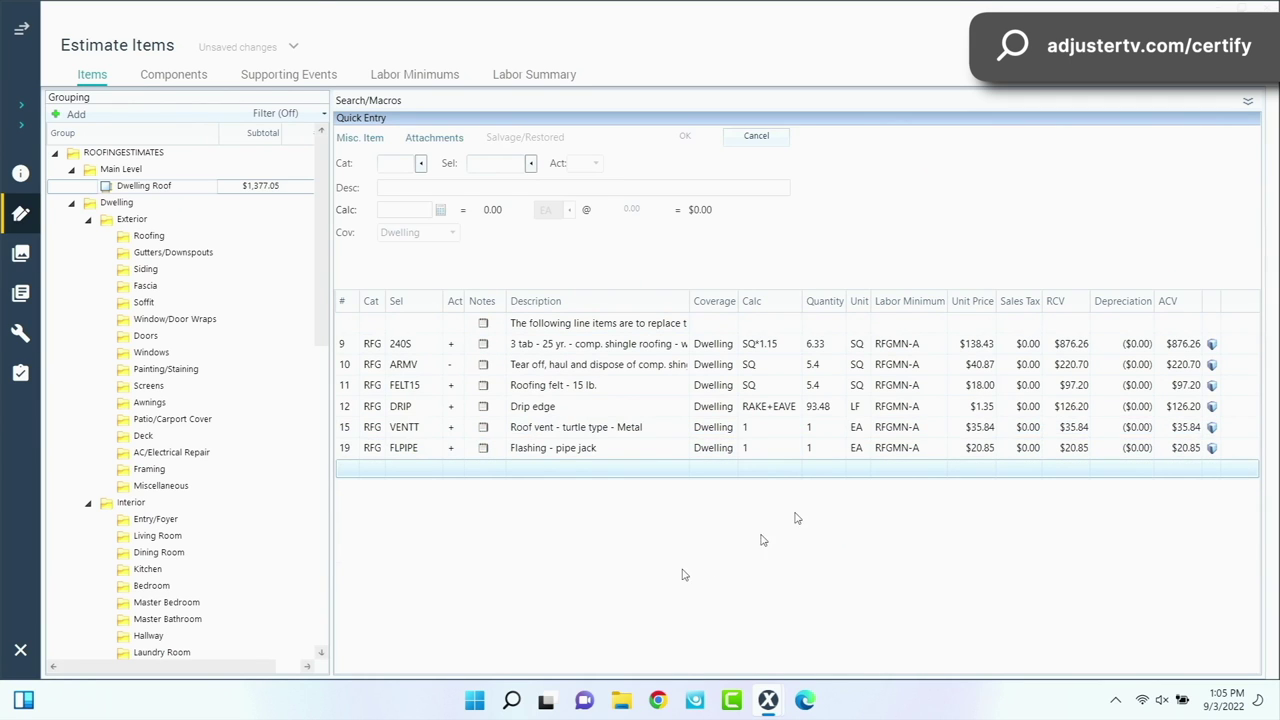
Set the calculation quantity of the metal turtle-type roof vent item to 6
click(350, 430)
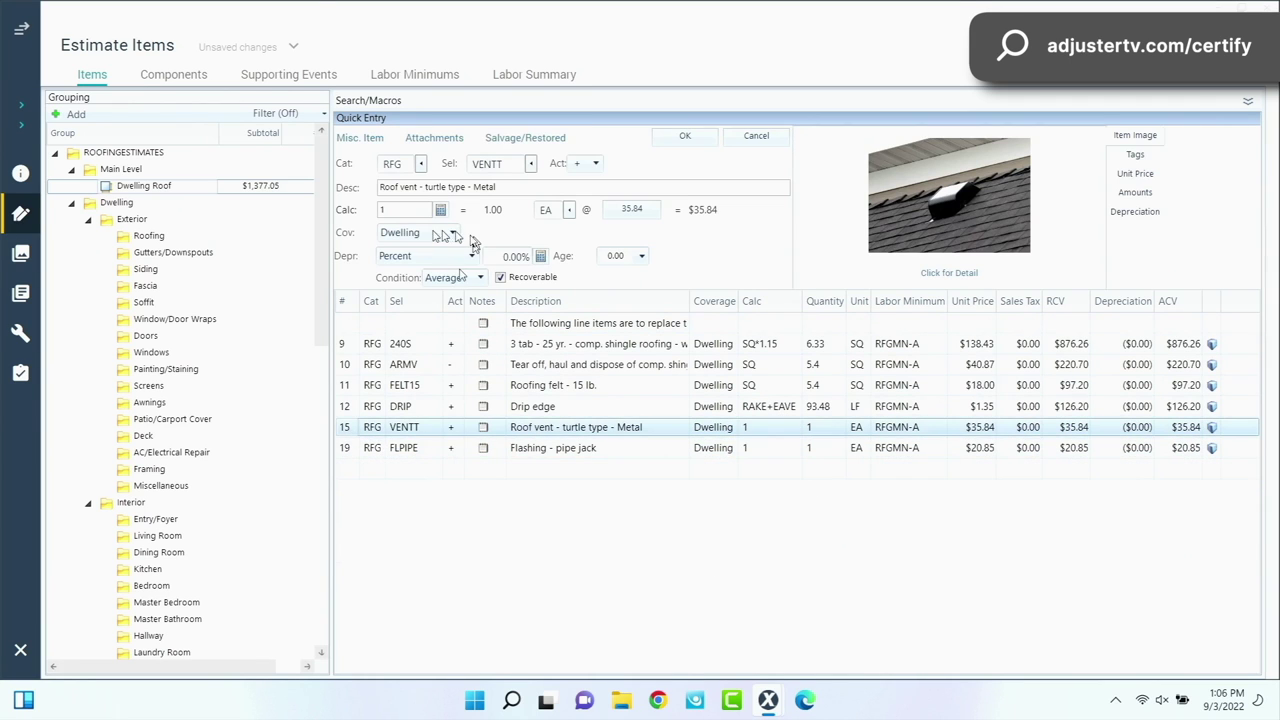
click(408, 213)
text(6)
key(Return)
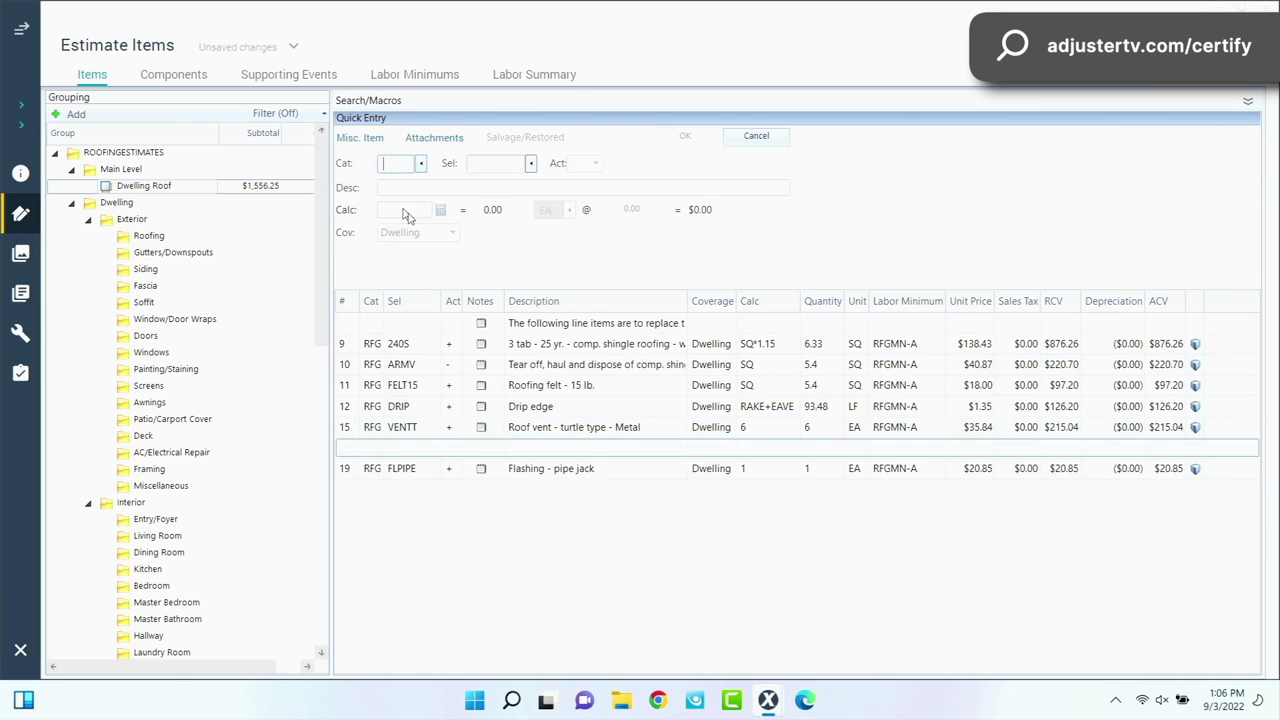
Set the calculation quantity of the Flashing - pipe jack item to 3
click(347, 458)
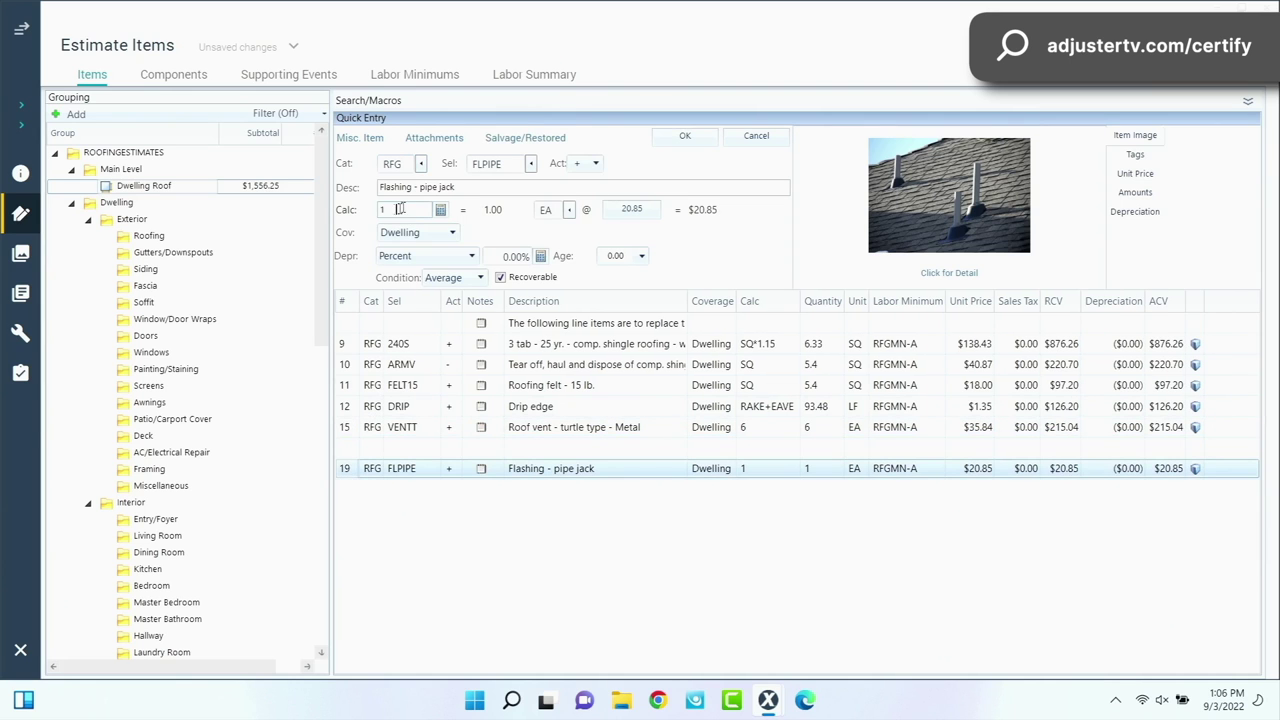
click(399, 209)
key(Return)
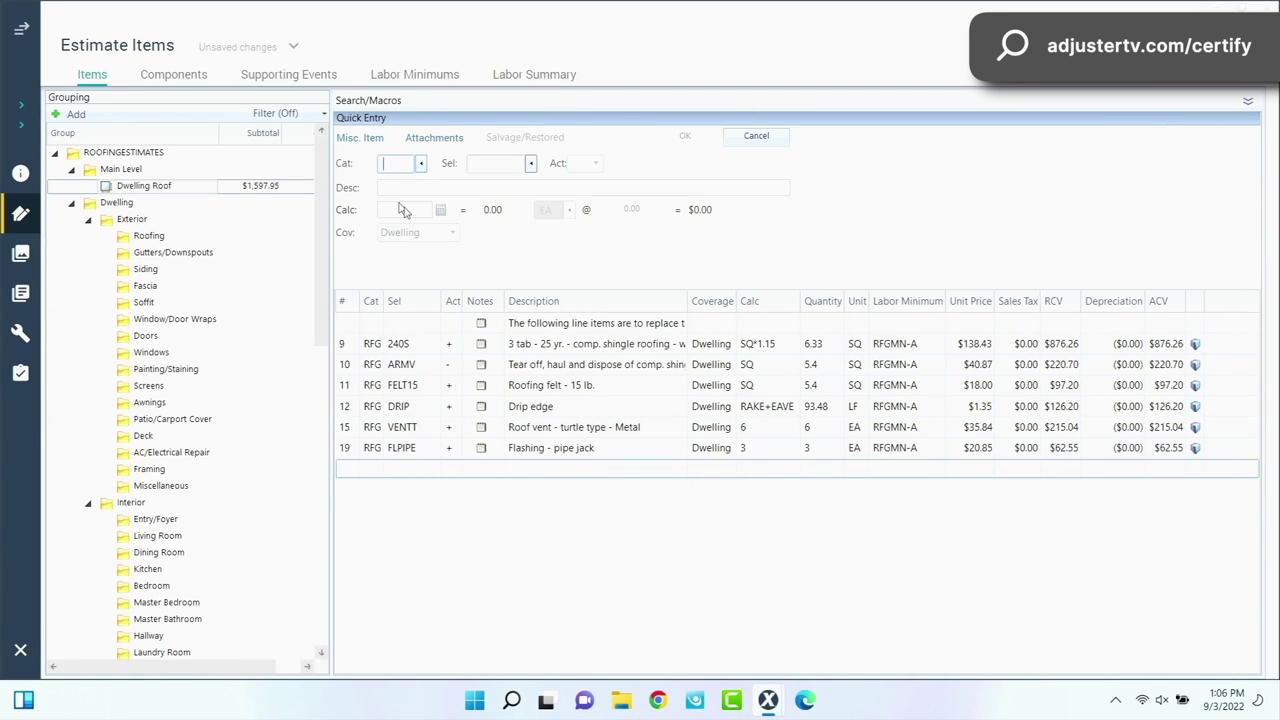